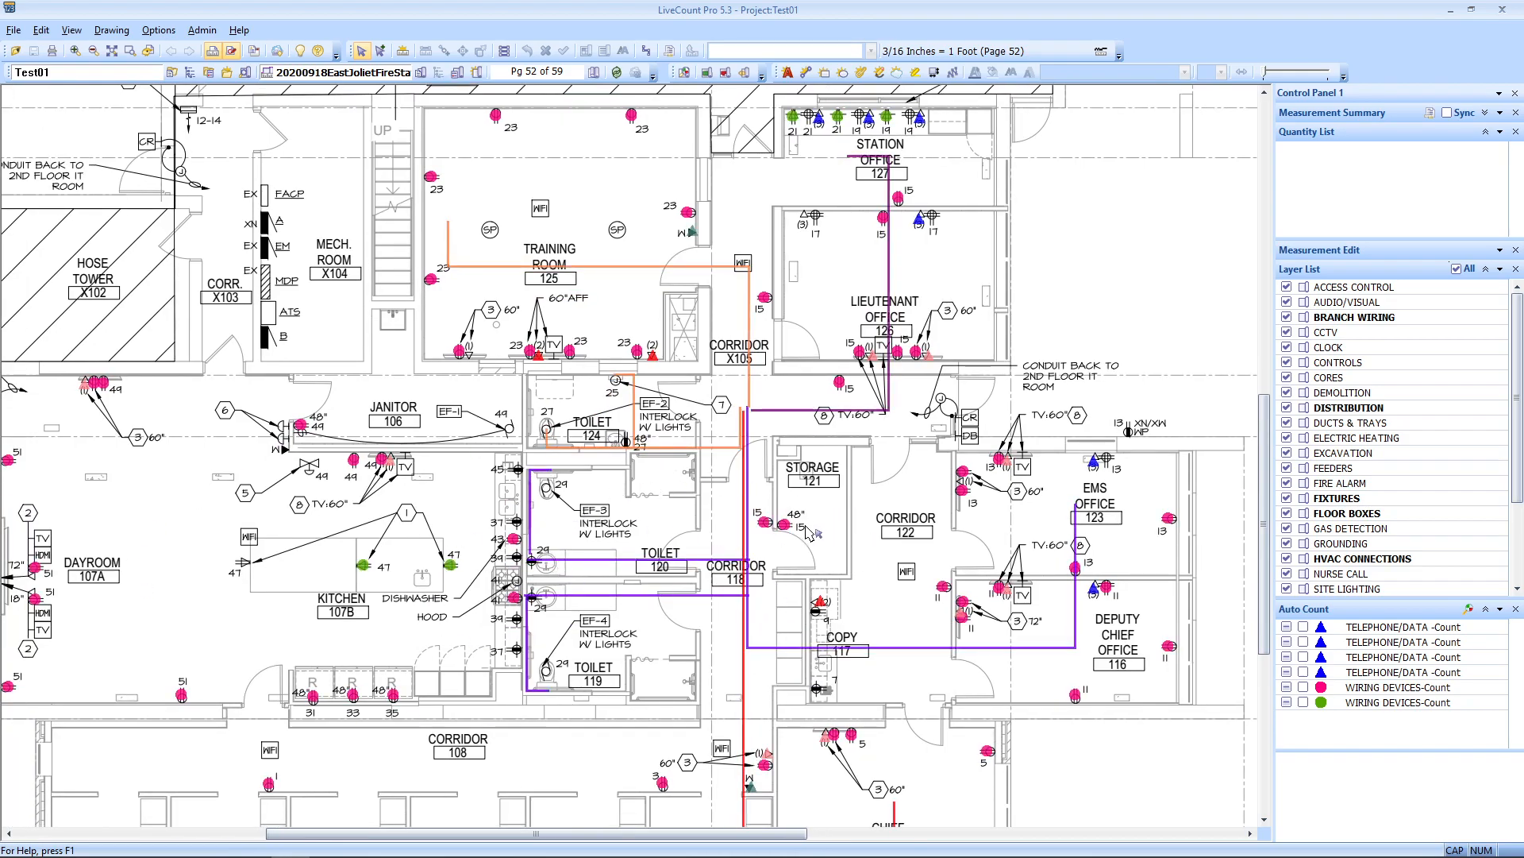
Examine the coloured wiring runs meeting in Corridors 118 and X105 and the electrical panels in Mech. Room X104.
mouse_move(843, 572)
left_mouse_down()
mouse_move(829, 546)
mouse_move(805, 650)
left_mouse_up()
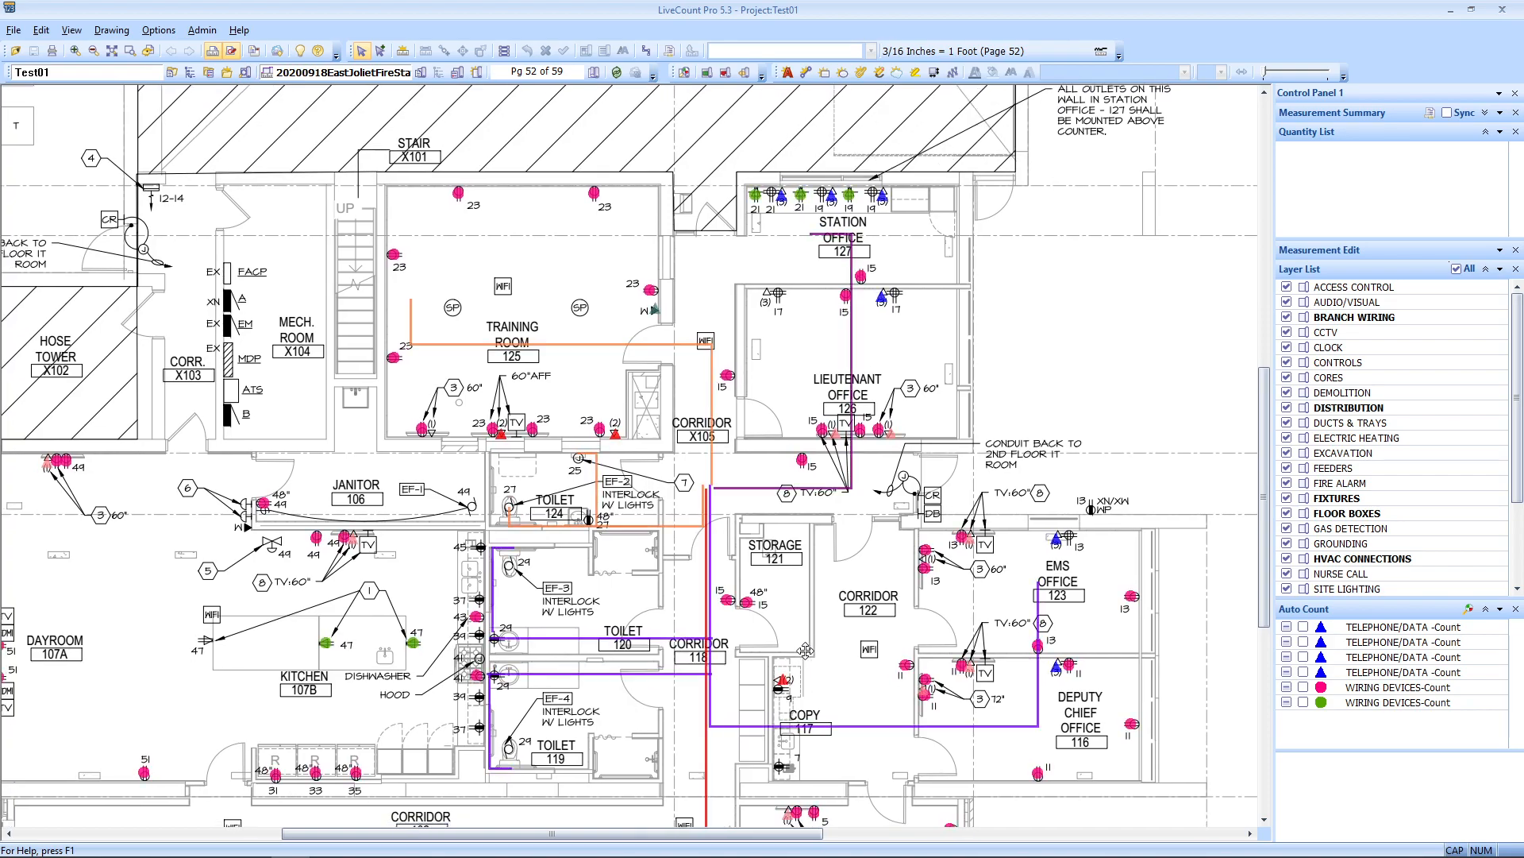
scroll(722, 481, "up", 3)
scroll(723, 483, "down", 3)
left_click_drag(728, 545, 735, 478)
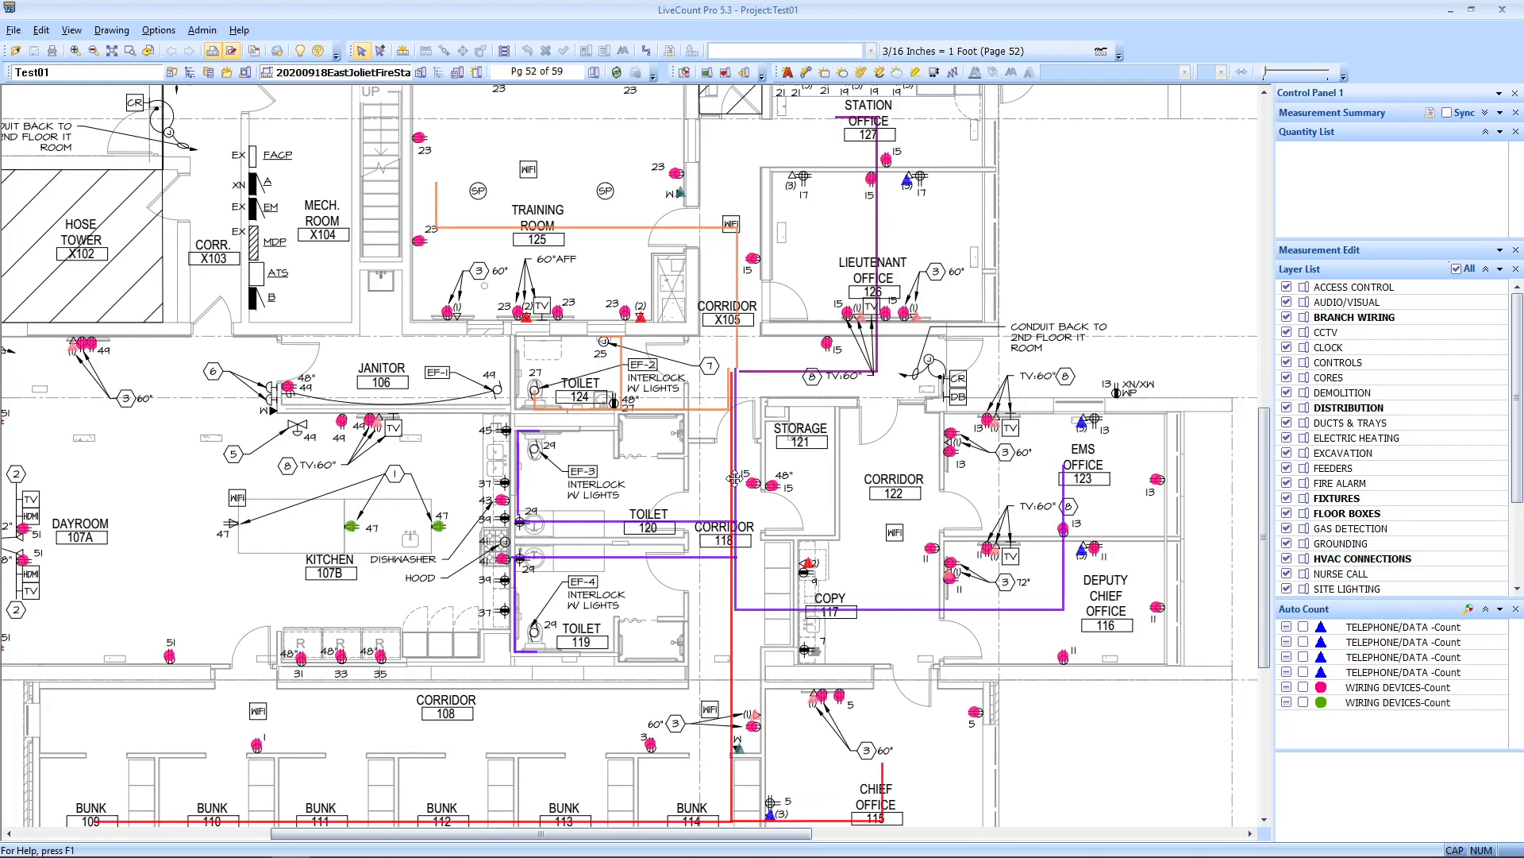
scroll(731, 469, "up", 5)
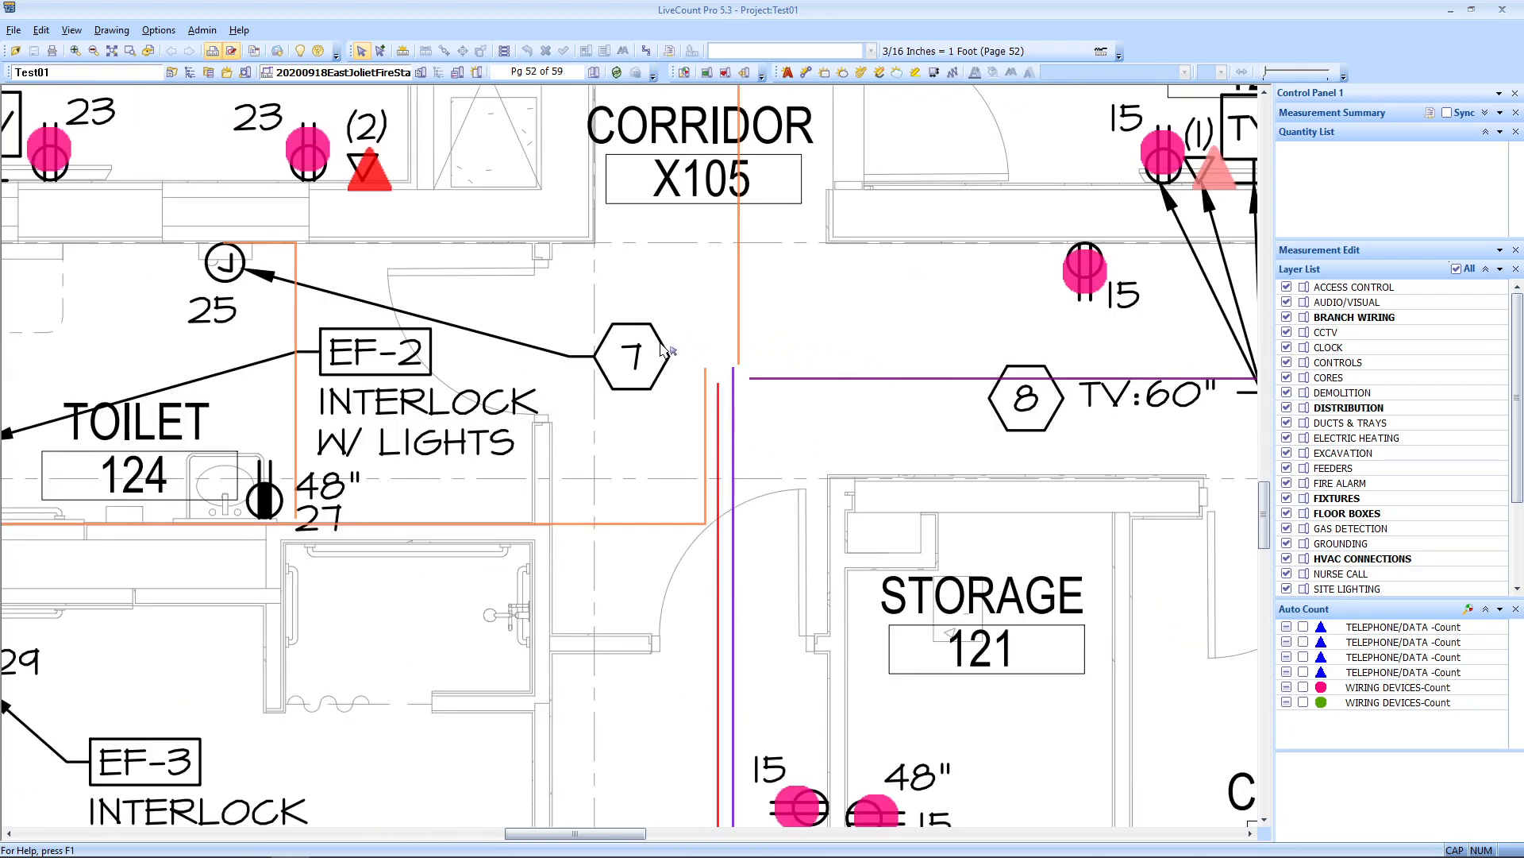
scroll(707, 389, "down", 3)
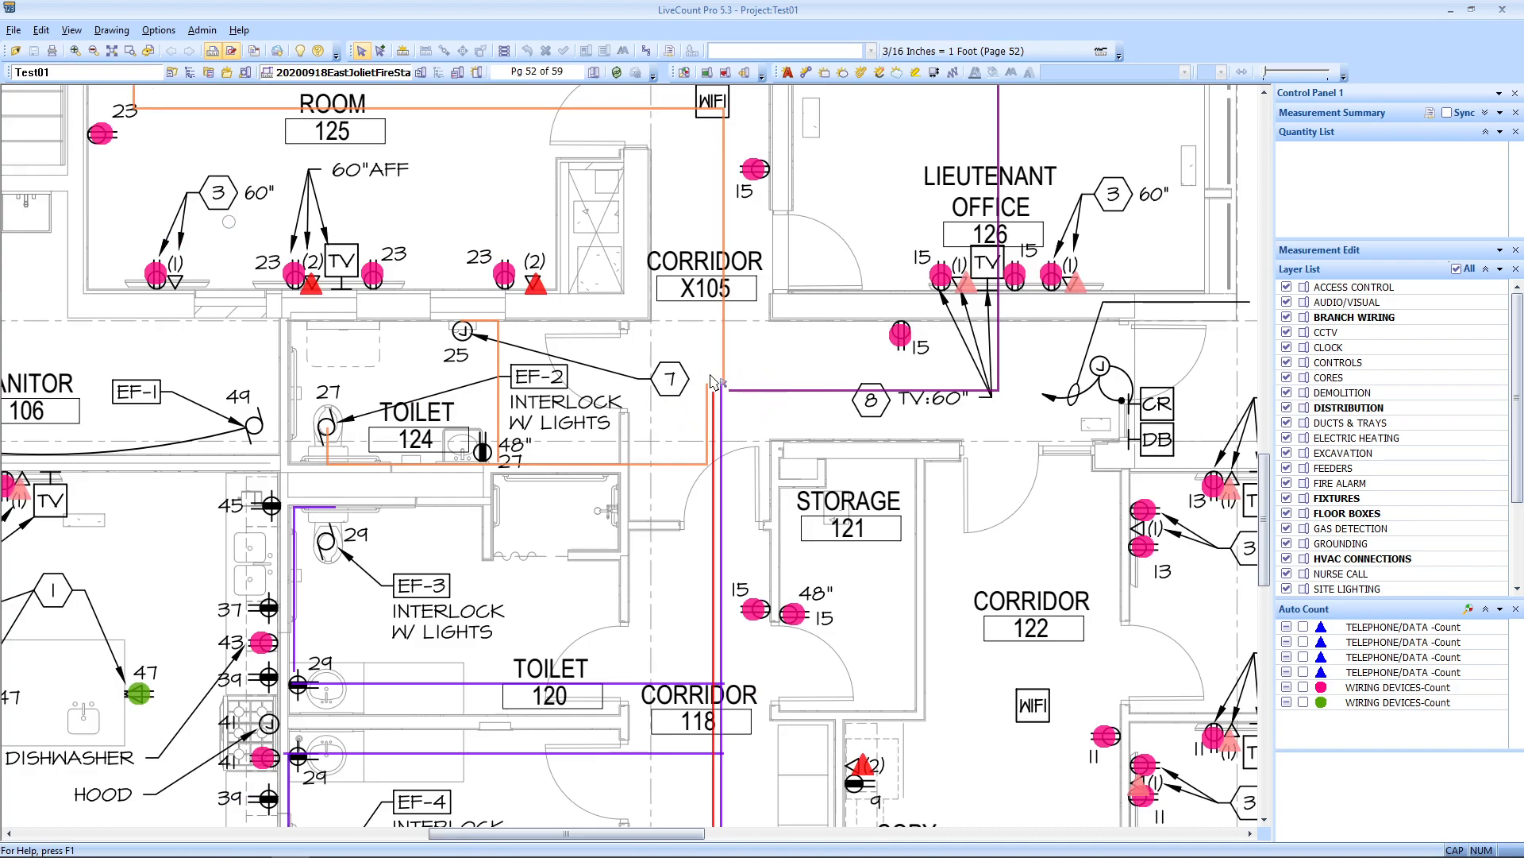
scroll(717, 409, "down", 2)
scroll(703, 433, "down", 1)
left_click_drag(700, 433, 894, 453)
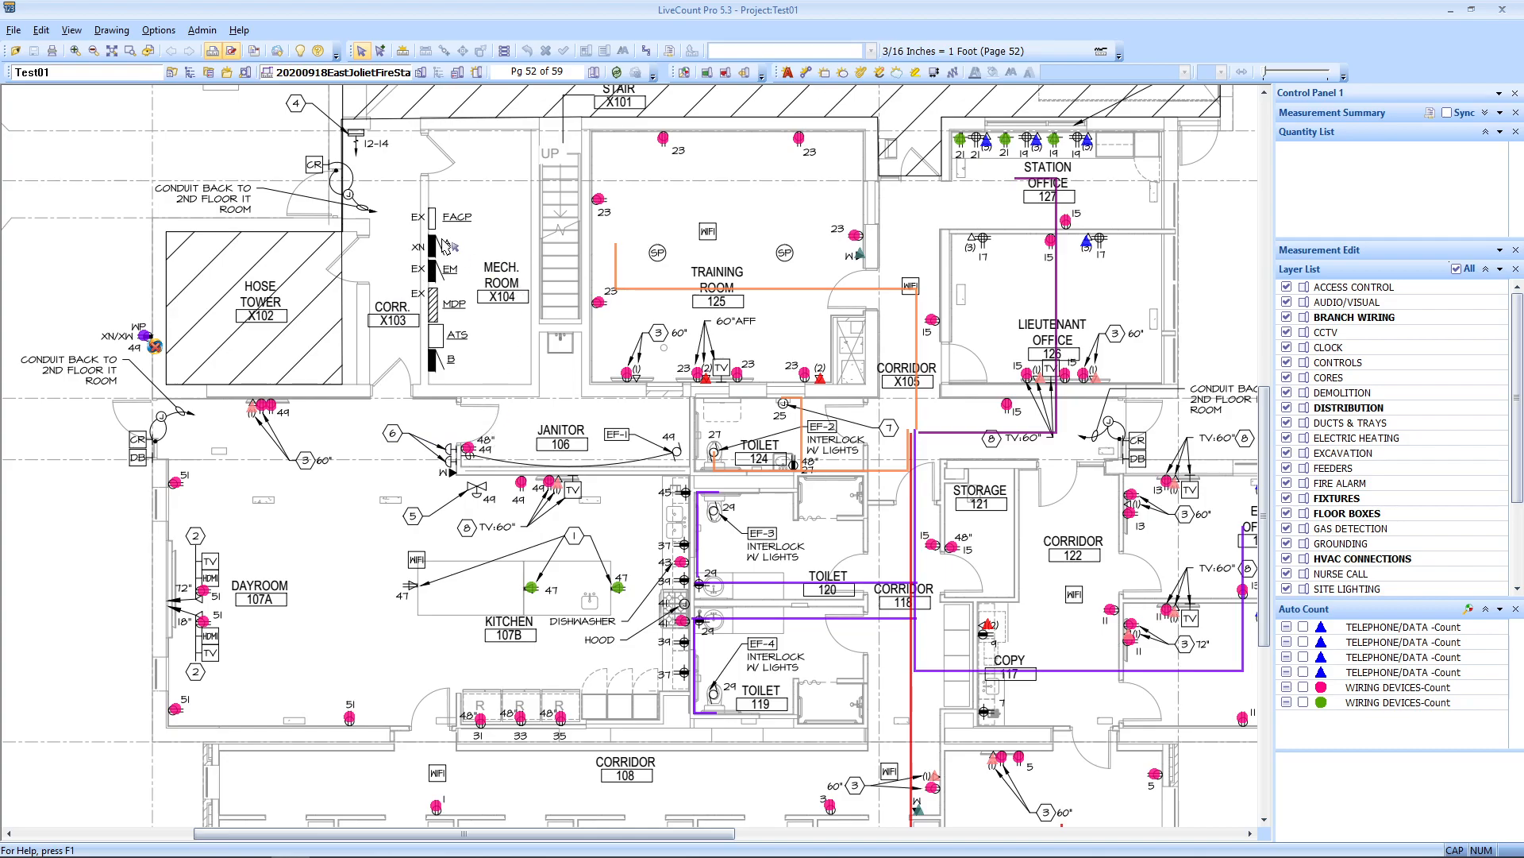
scroll(445, 245, "up", 1)
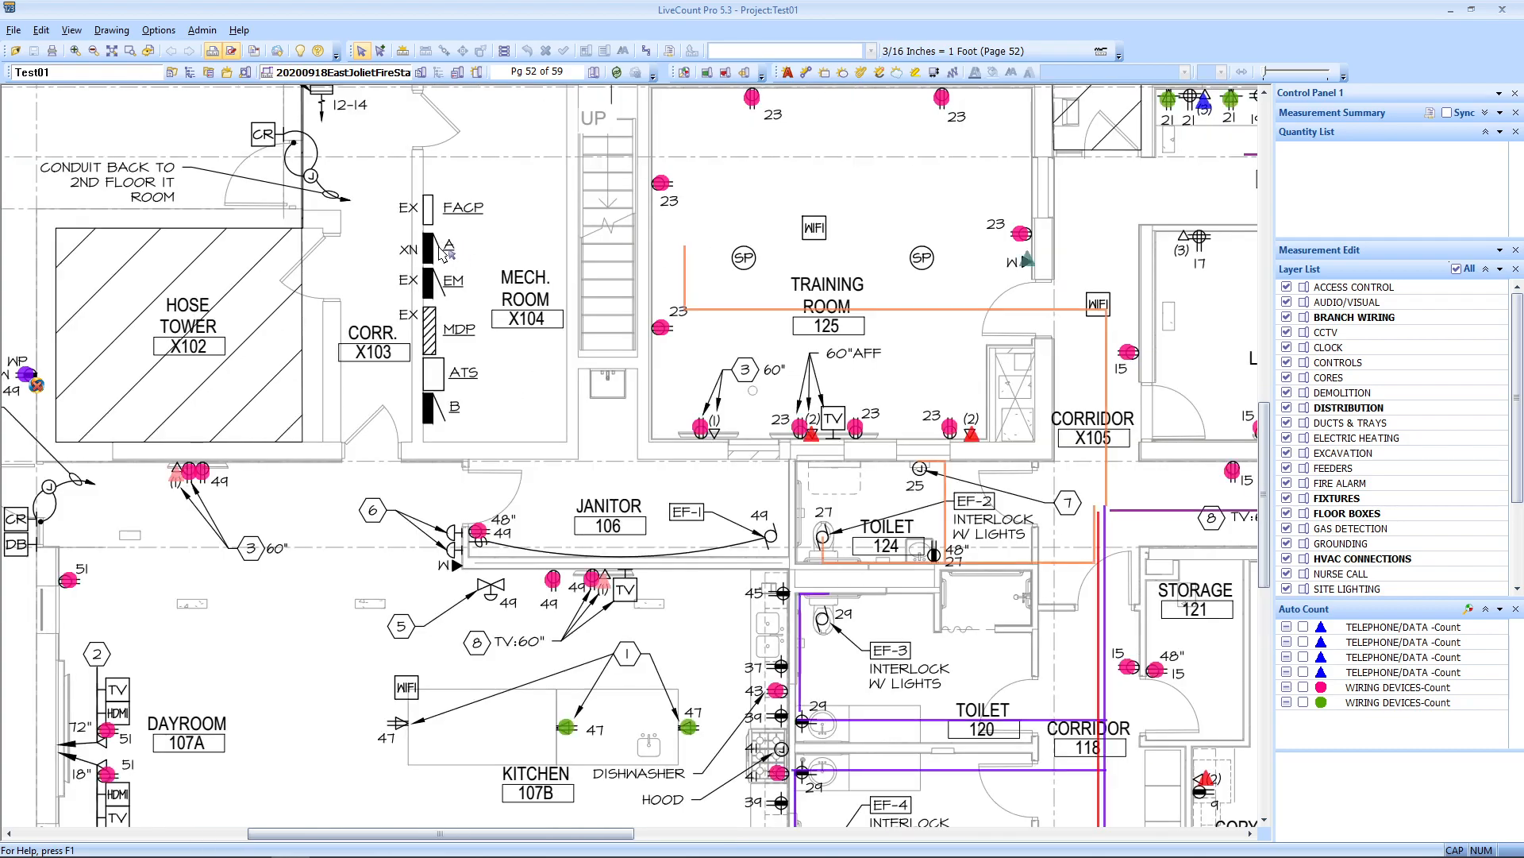
scroll(556, 315, "down", 1)
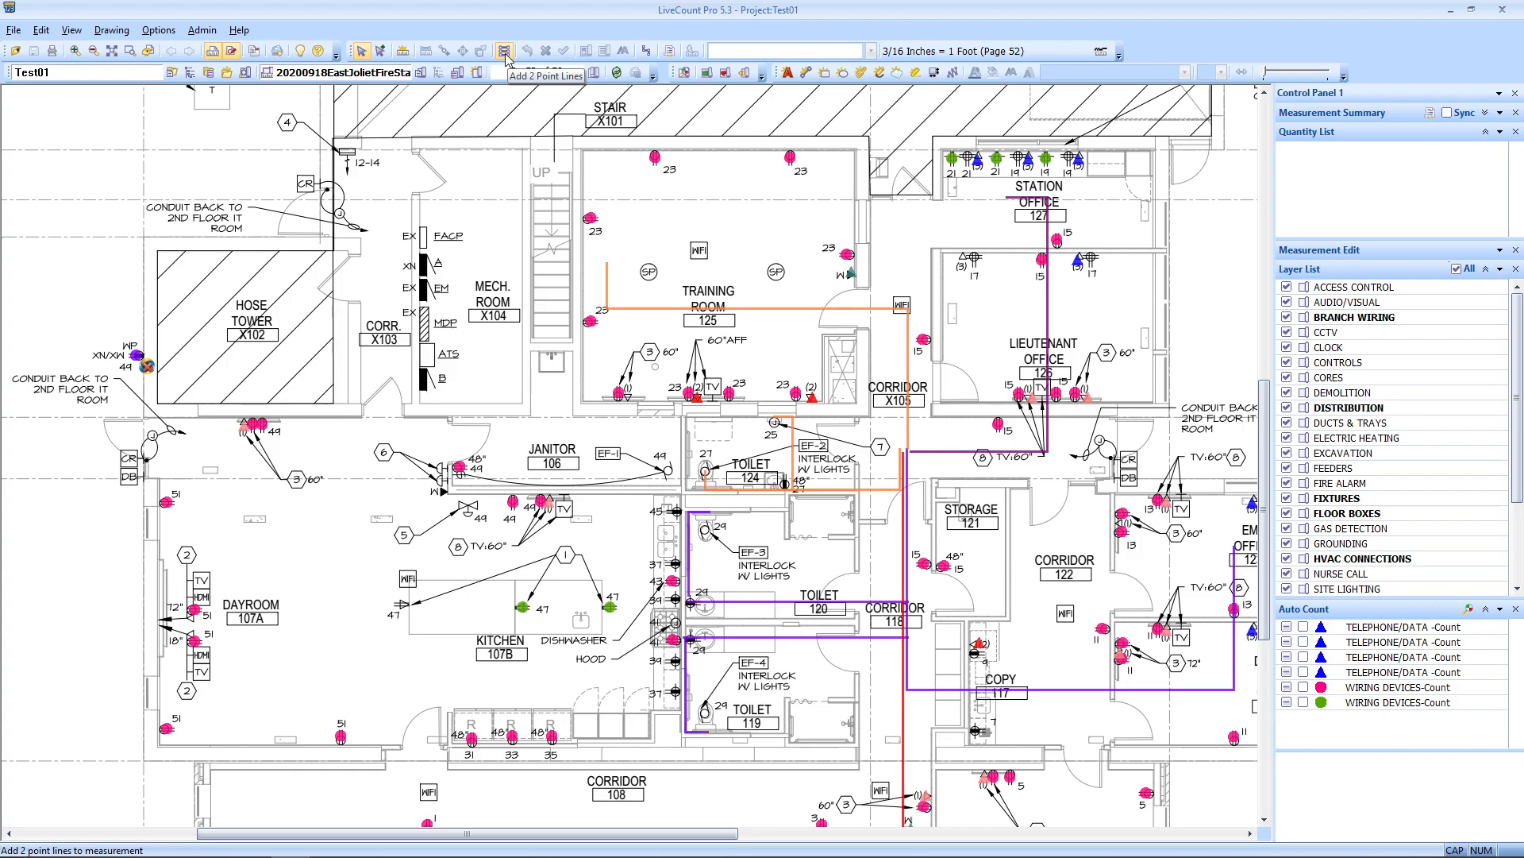
Try to place two-point line points from the Corridor X105 wiring end across Janitor 106 and at panel A.
left_click(505, 52)
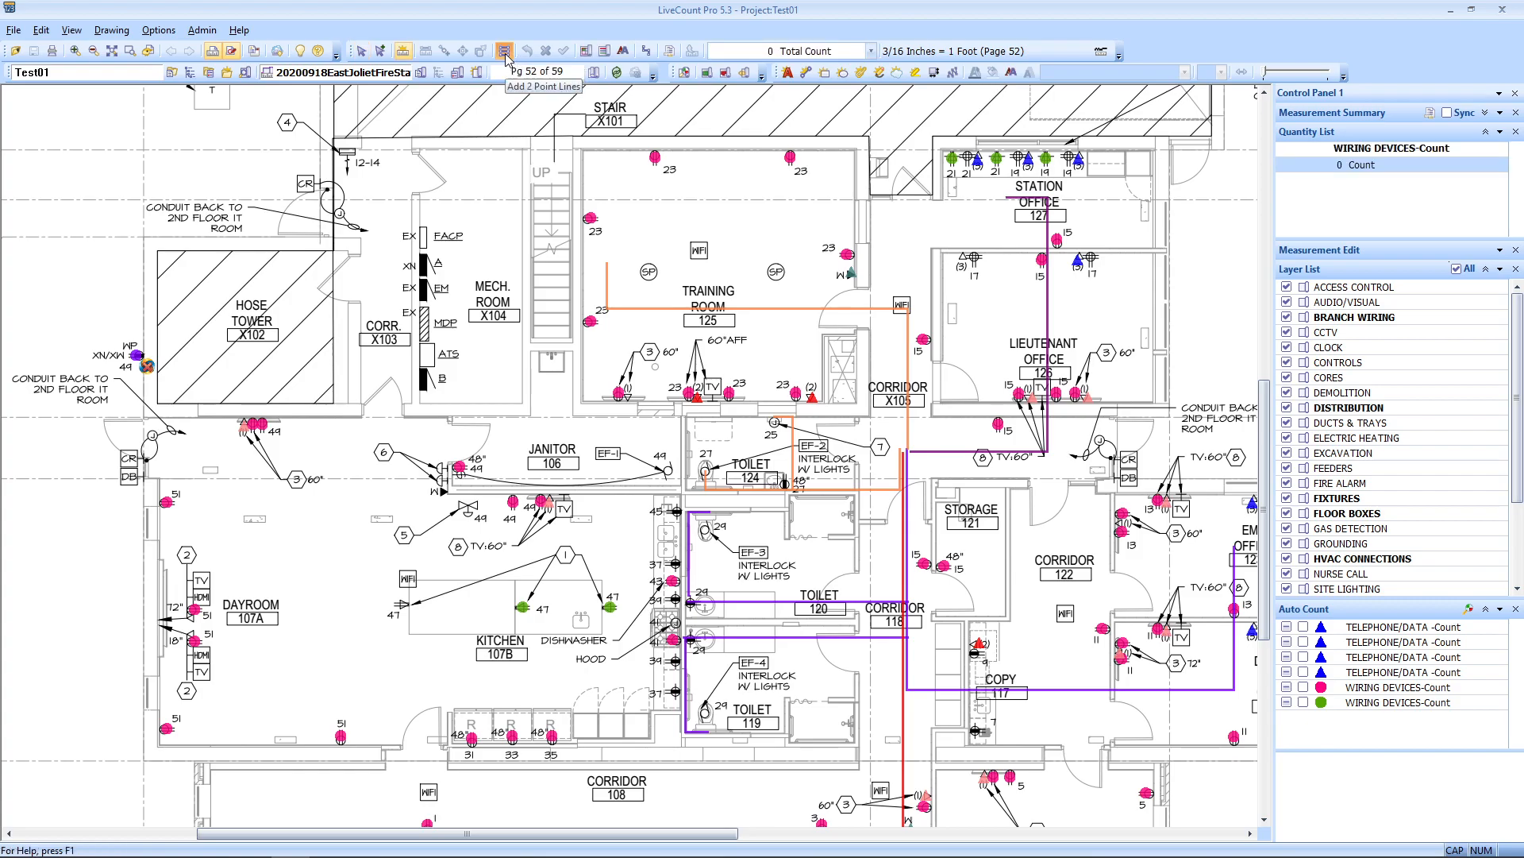
left_click(905, 454)
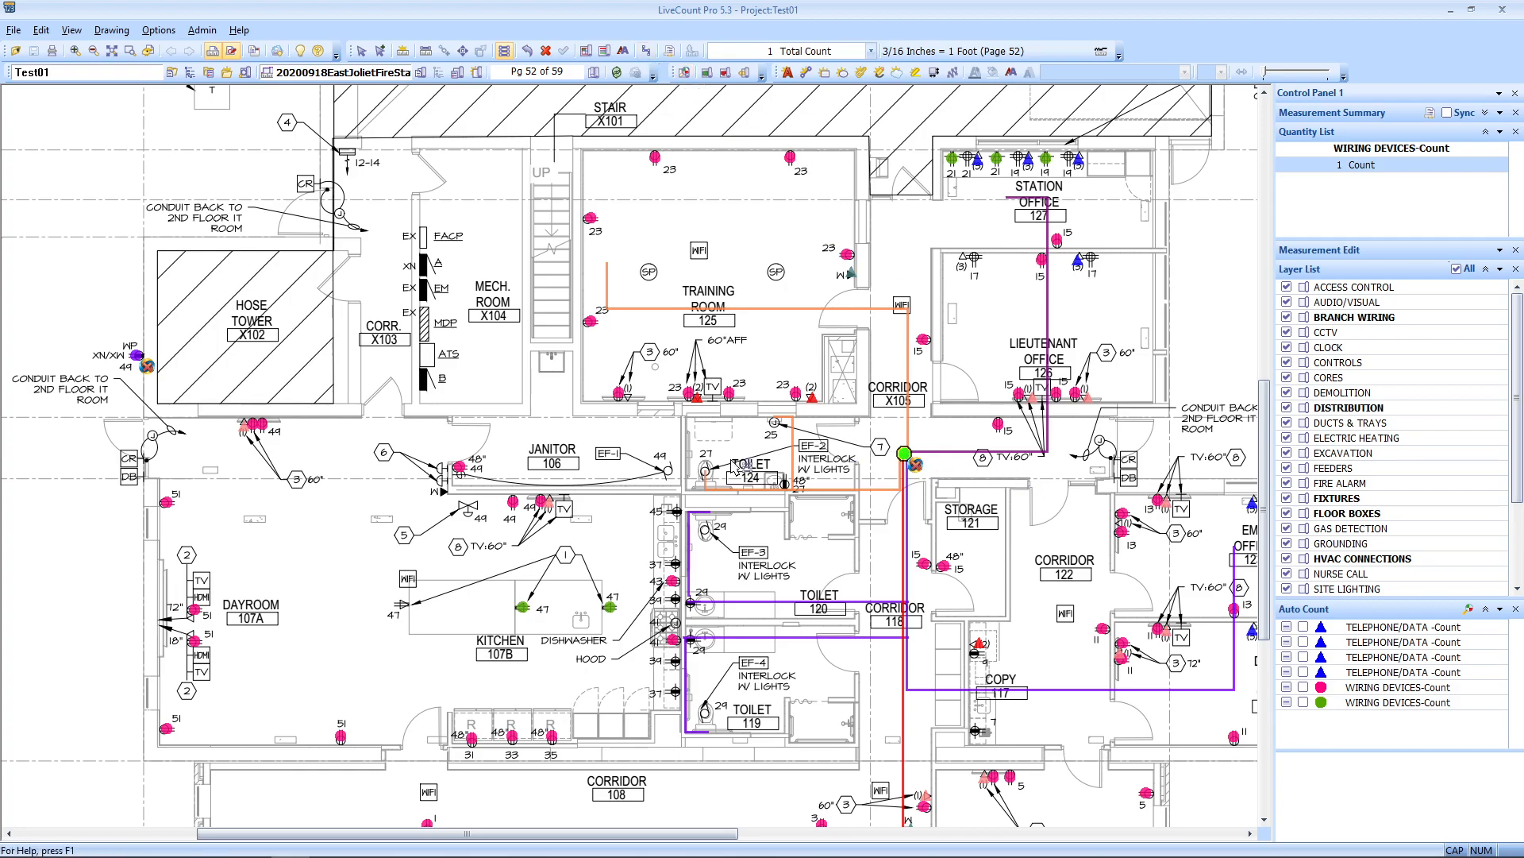
left_click(389, 454)
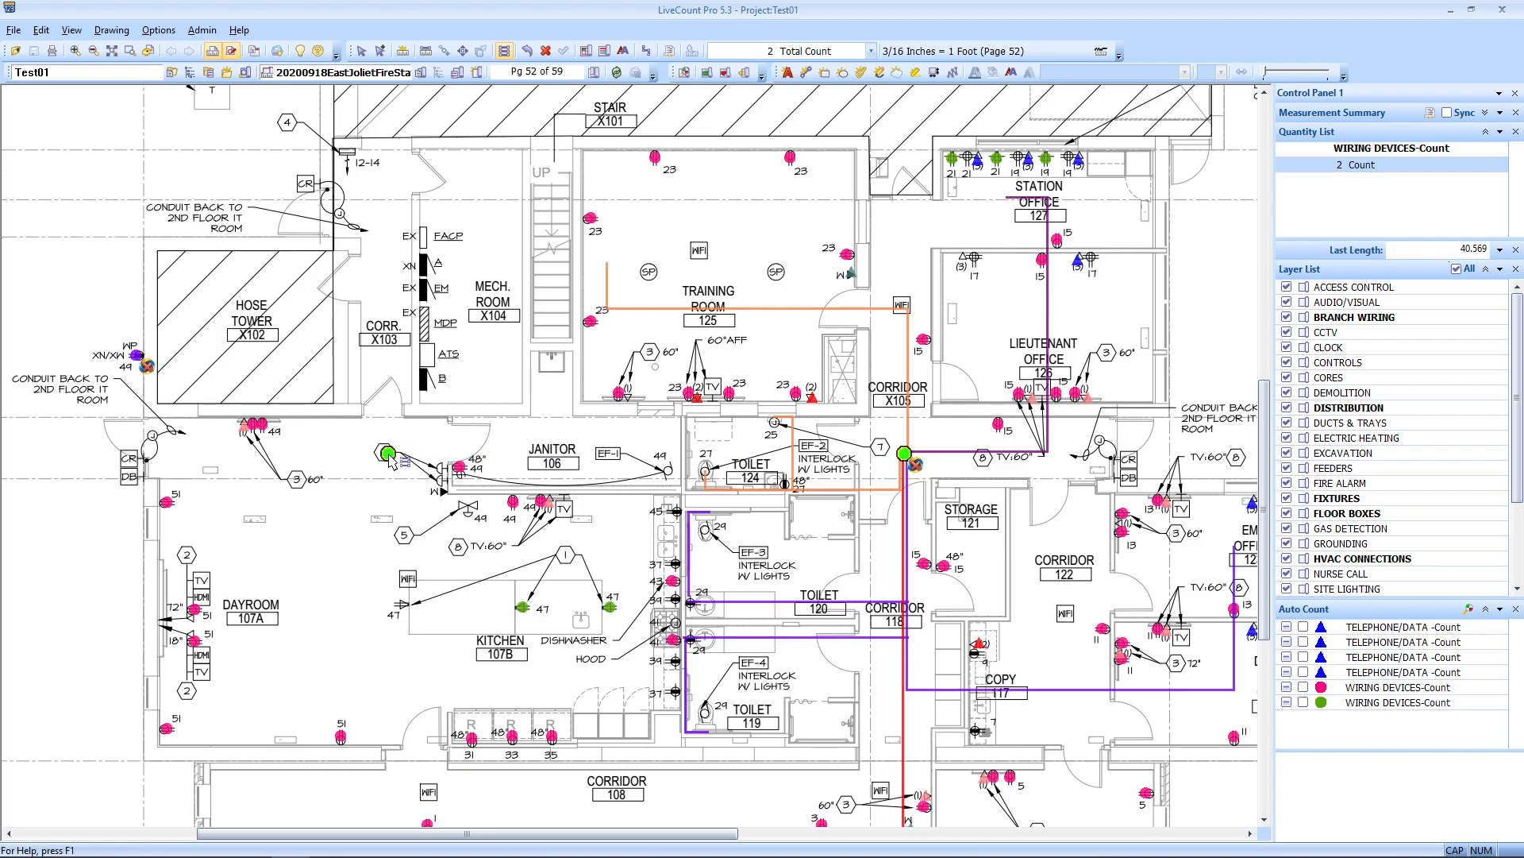
left_click(391, 266)
left_click(426, 266)
Edit the new measurement's trace, setting its data type to Length and its point style to None.
right_click(424, 265)
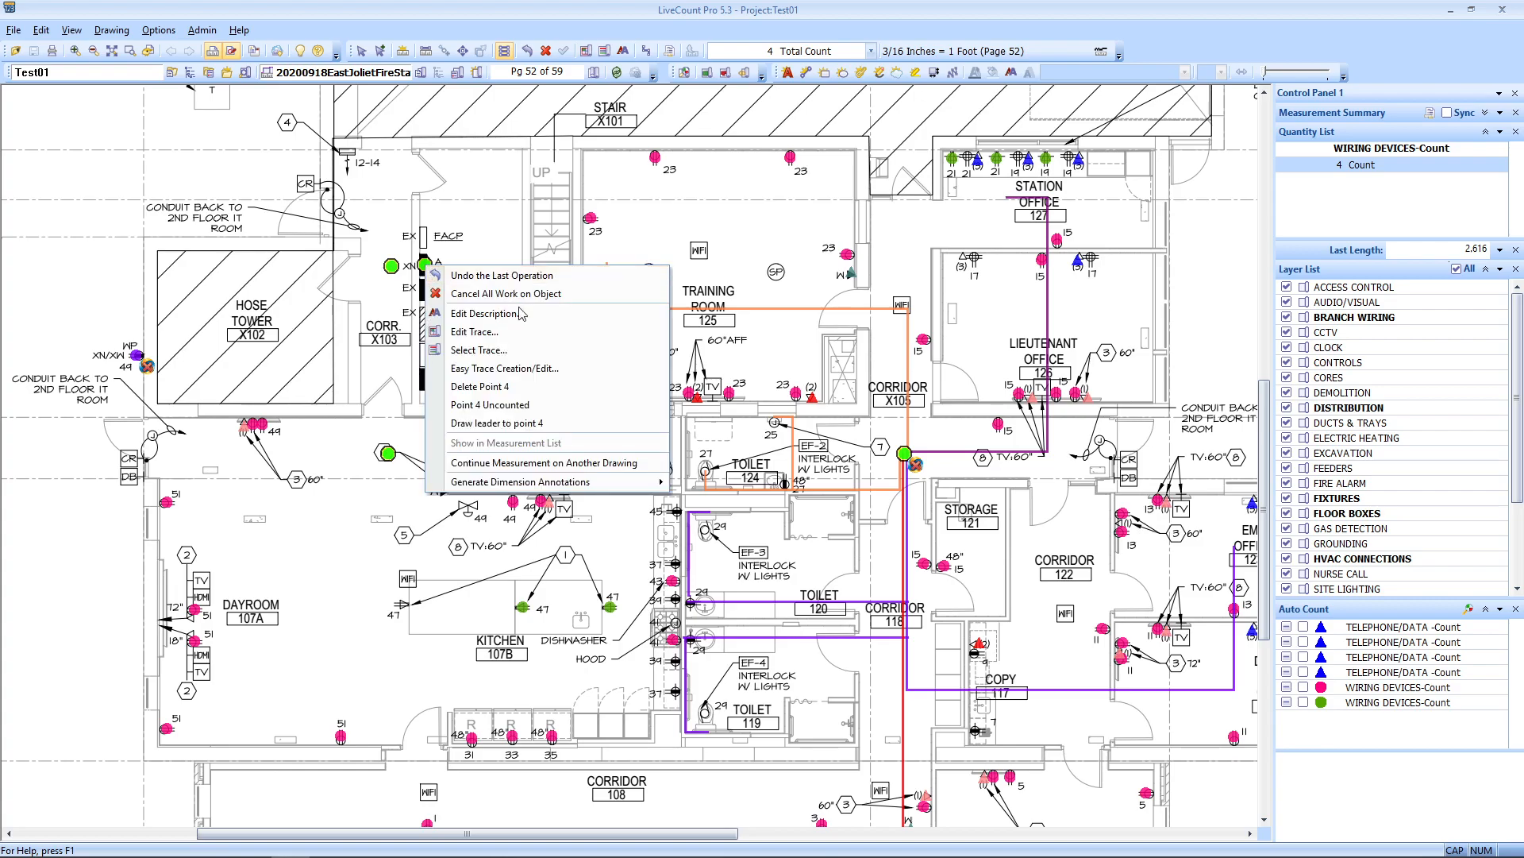
left_click(510, 332)
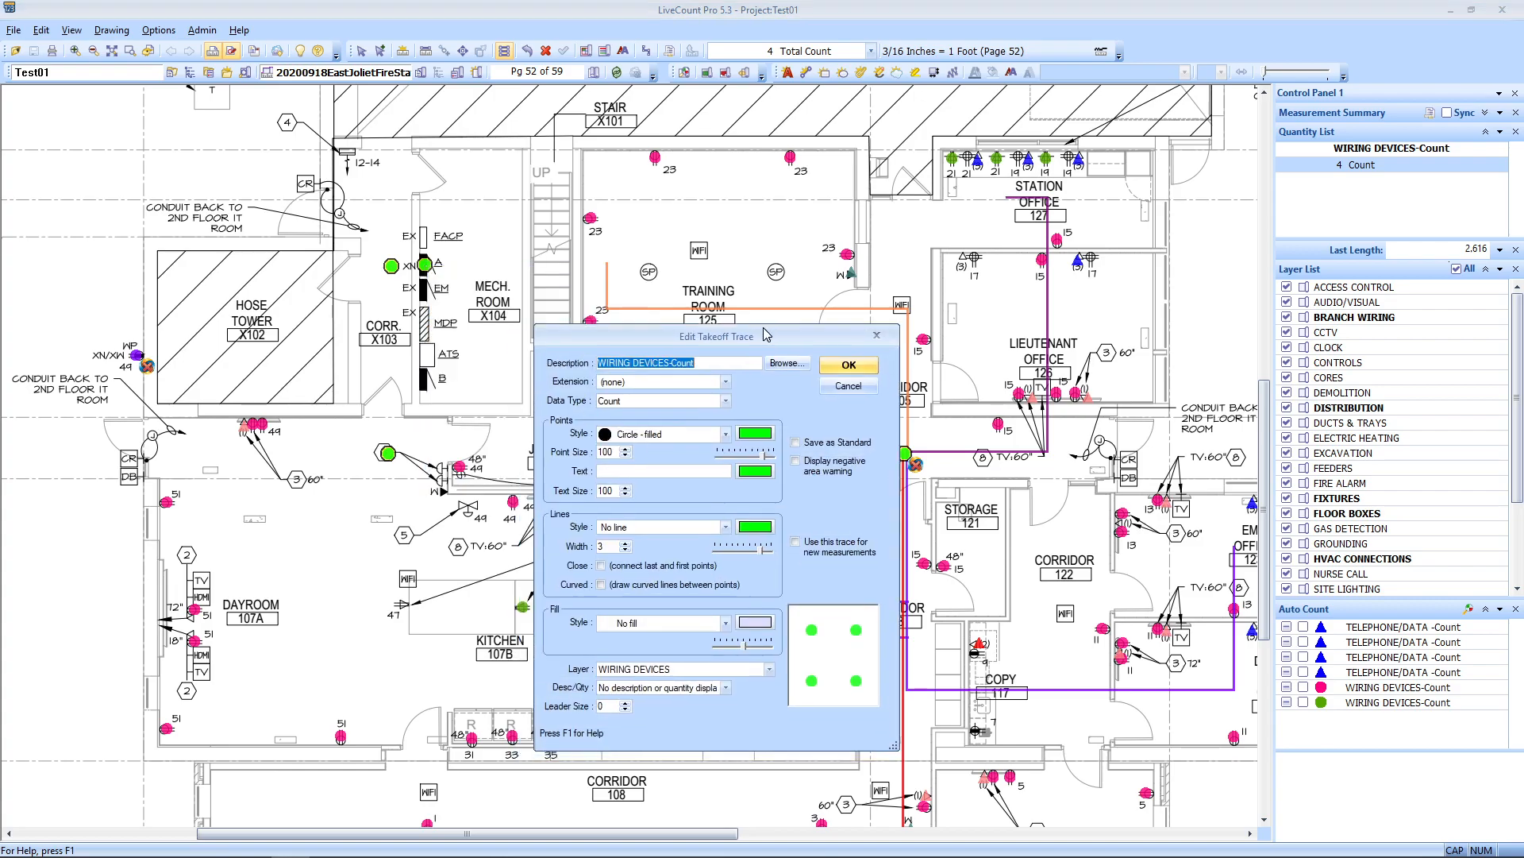
left_click(715, 383)
left_click(715, 421)
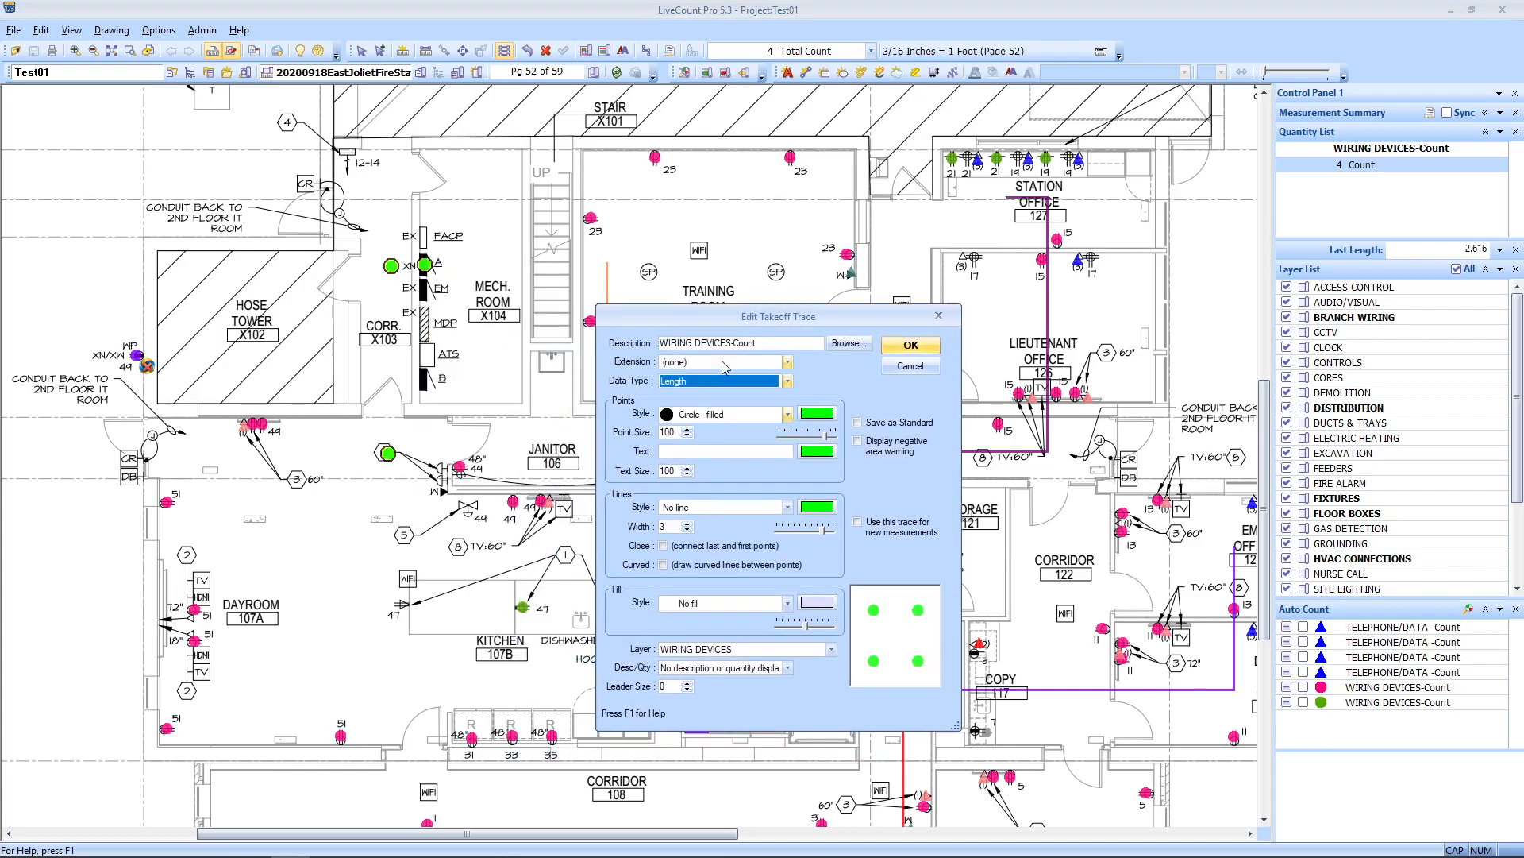
left_click(713, 418)
scroll(712, 447, "up", 2)
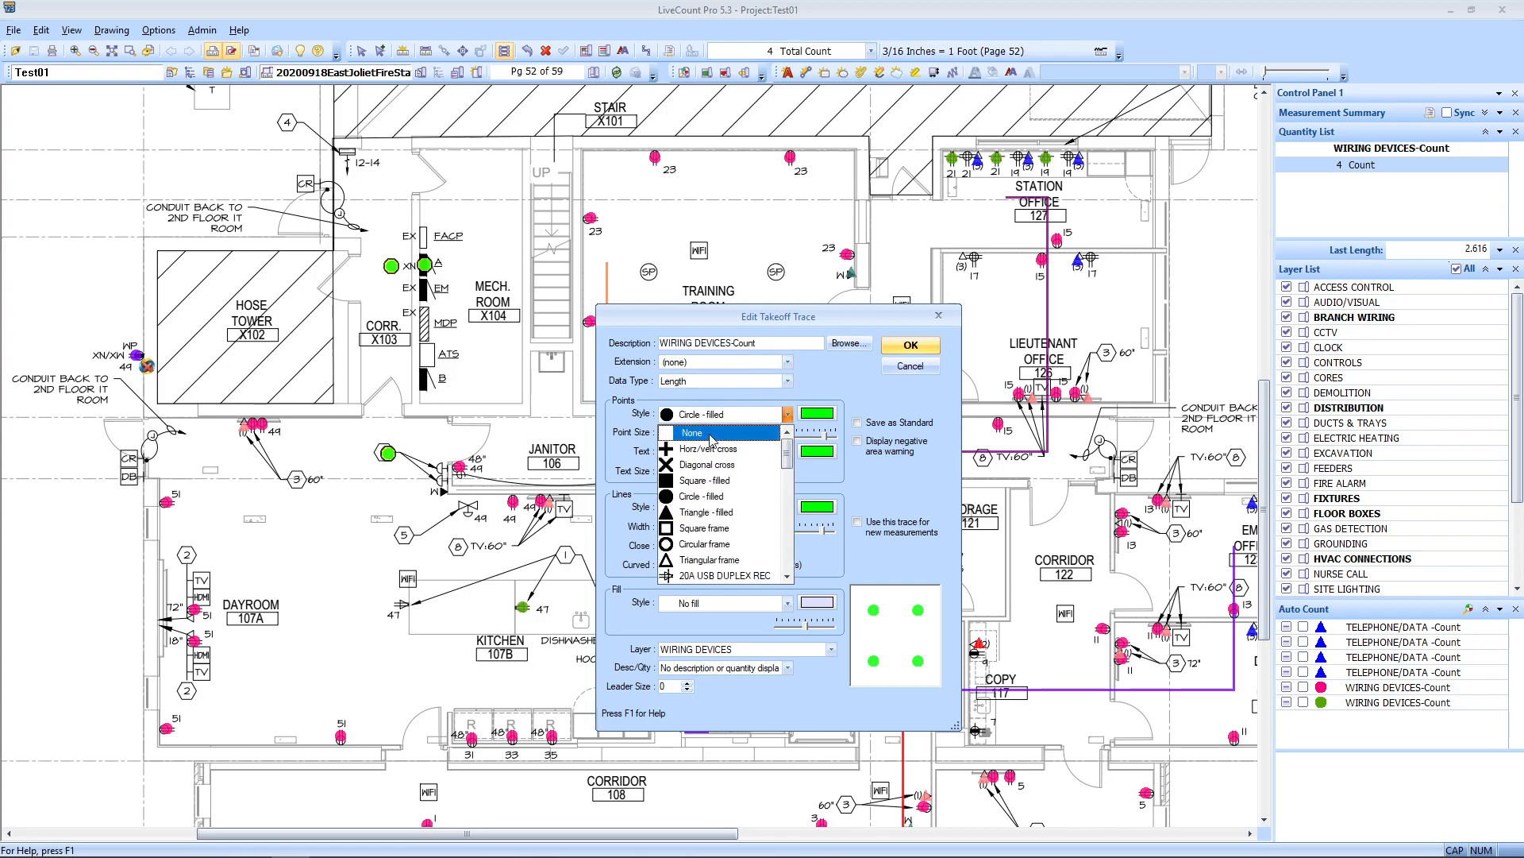
left_click(709, 435)
Give the trace a blue dashed line, apply it, and add another line point at the corner west of Janitor 106.
left_click(718, 508)
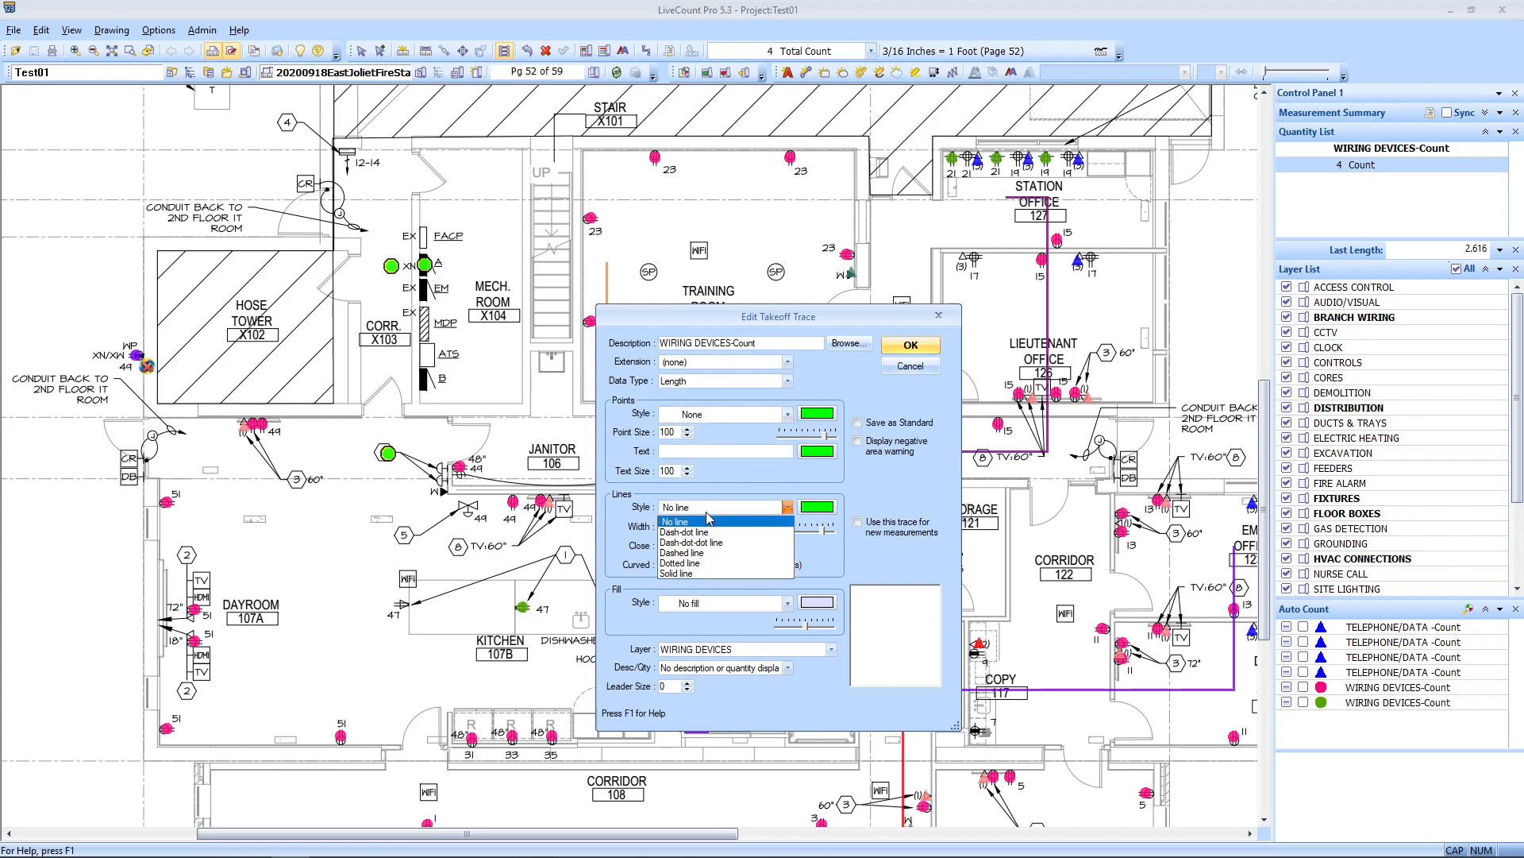
left_click(720, 554)
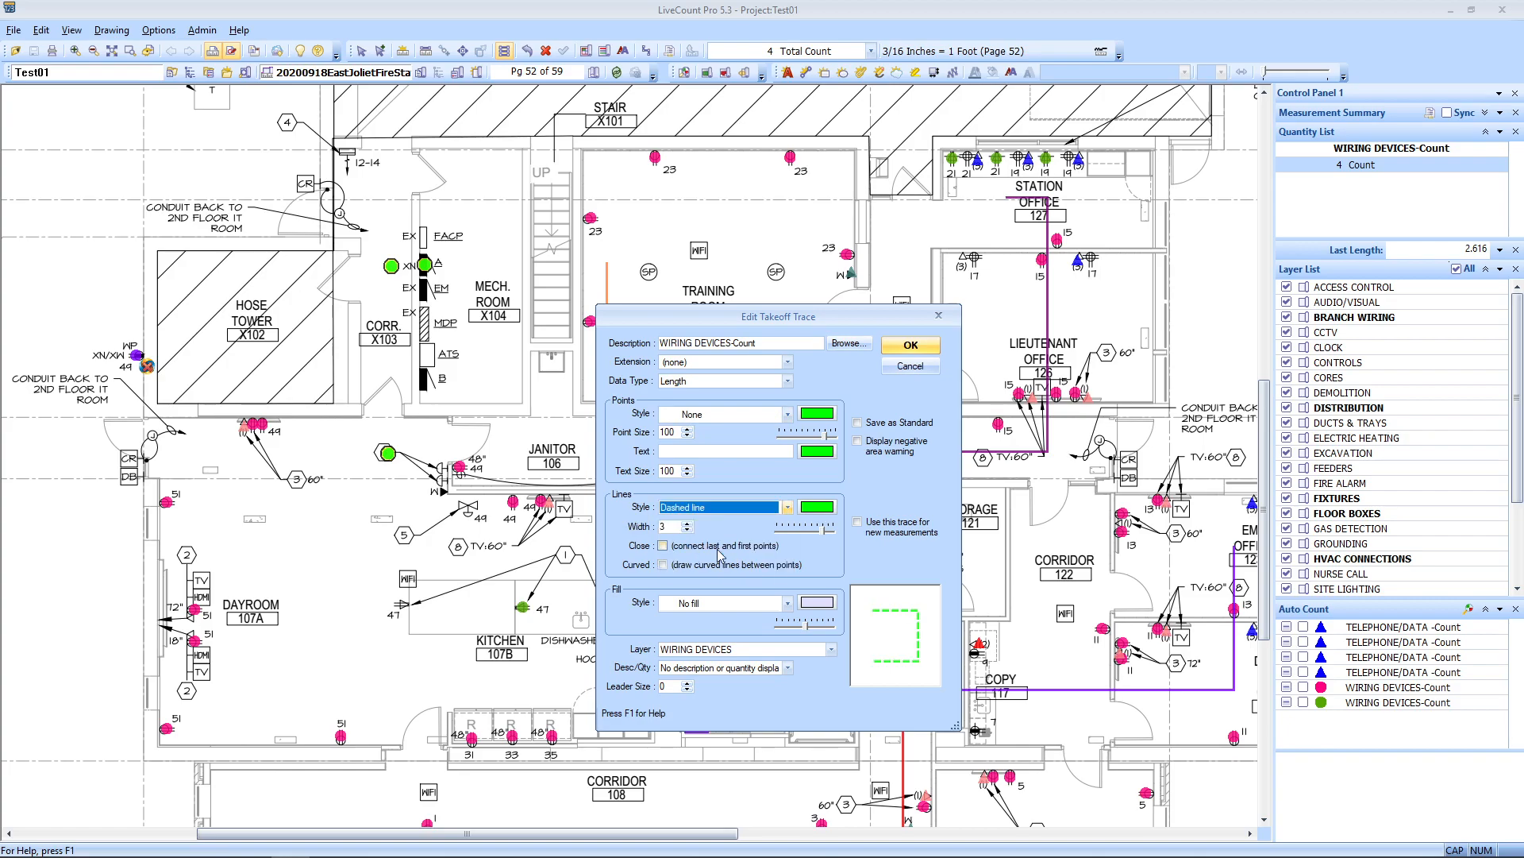
left_click(818, 507)
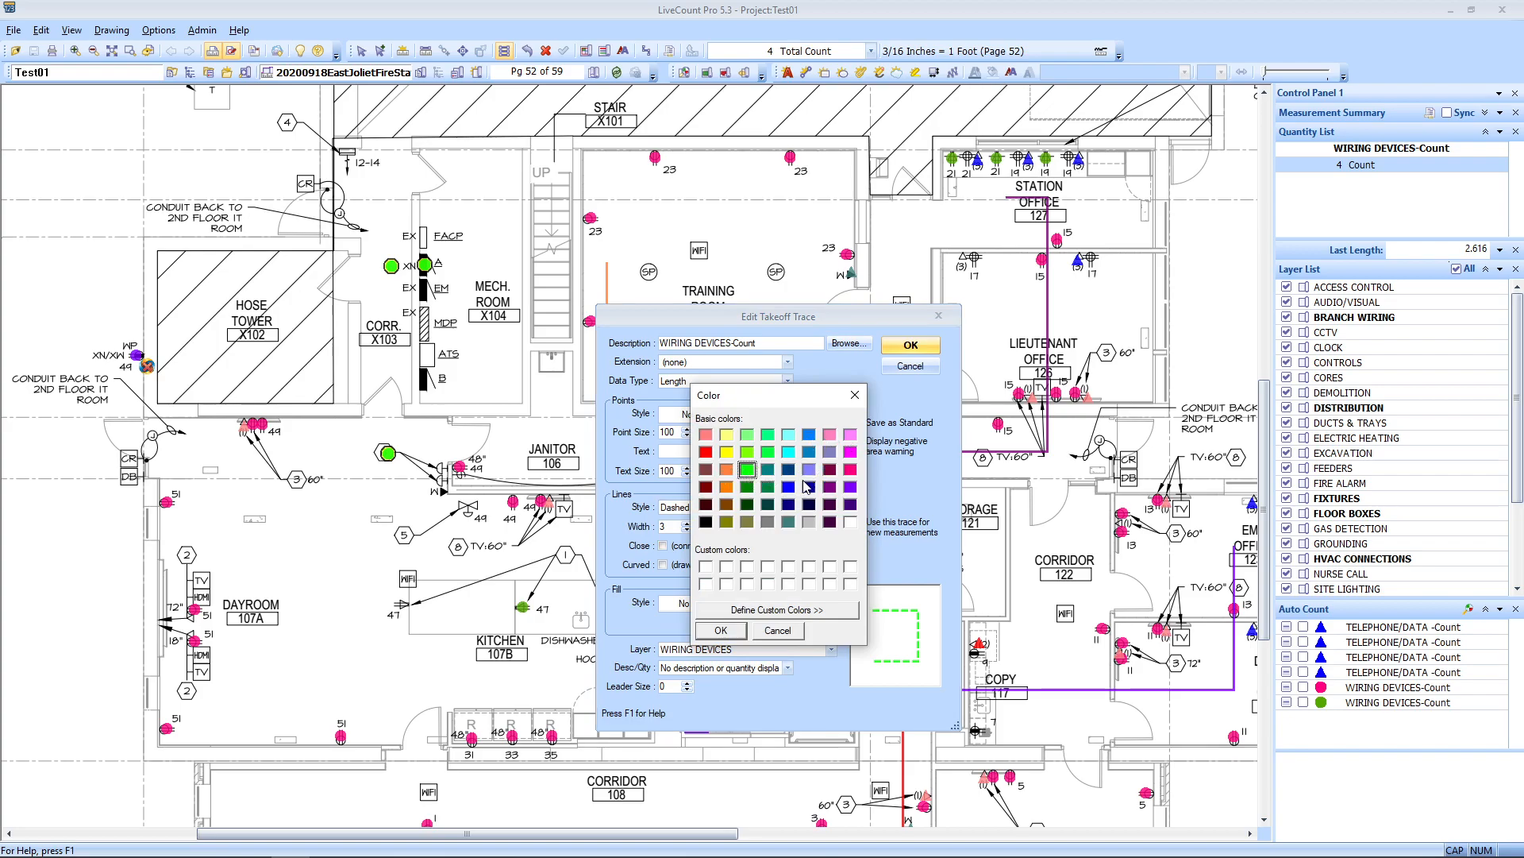
left_click(789, 486)
left_click(738, 633)
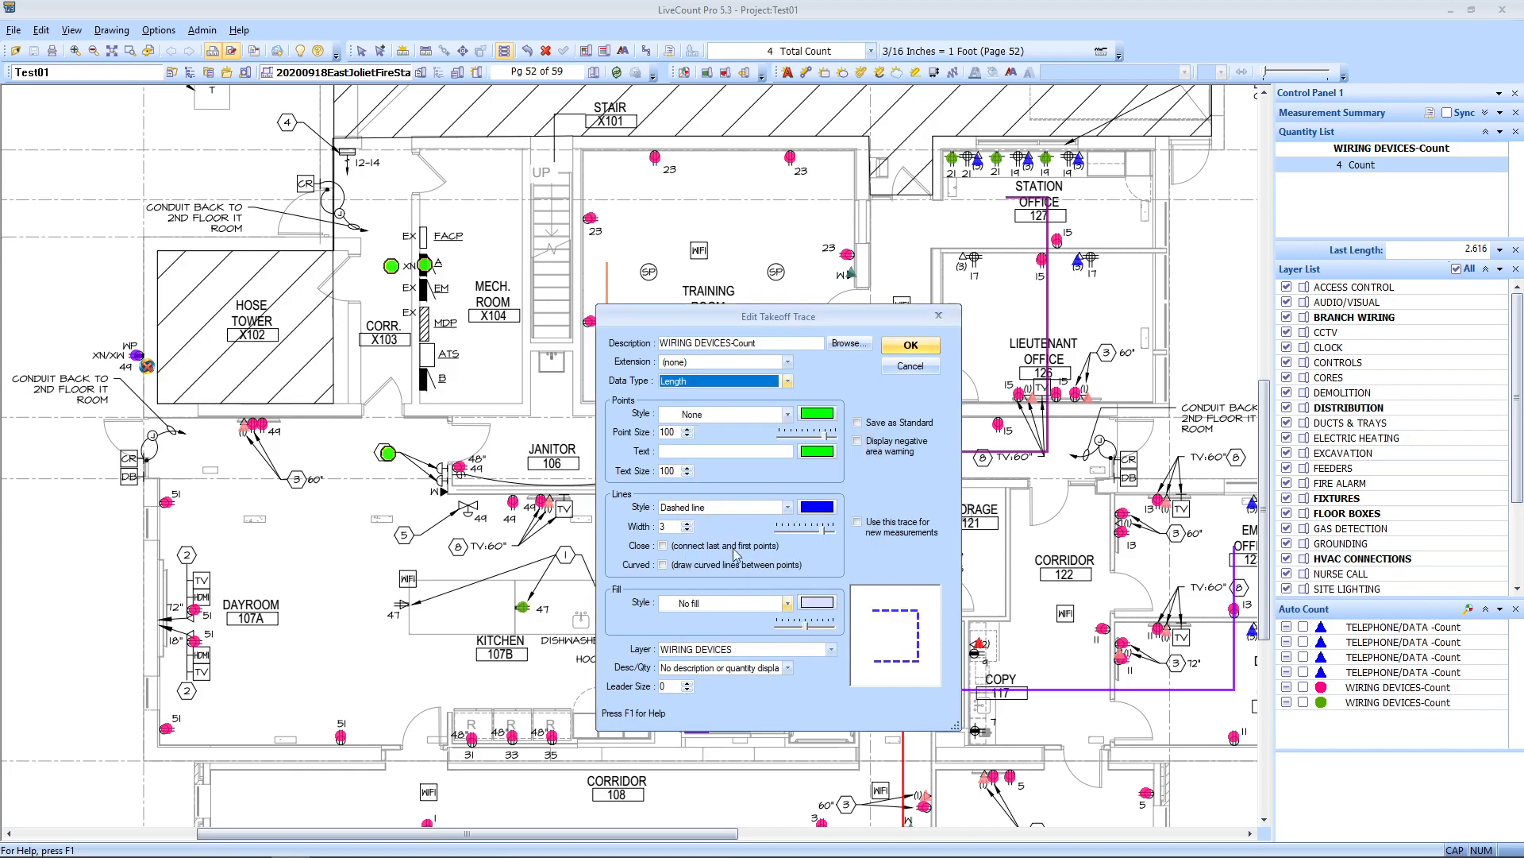
left_click(912, 346)
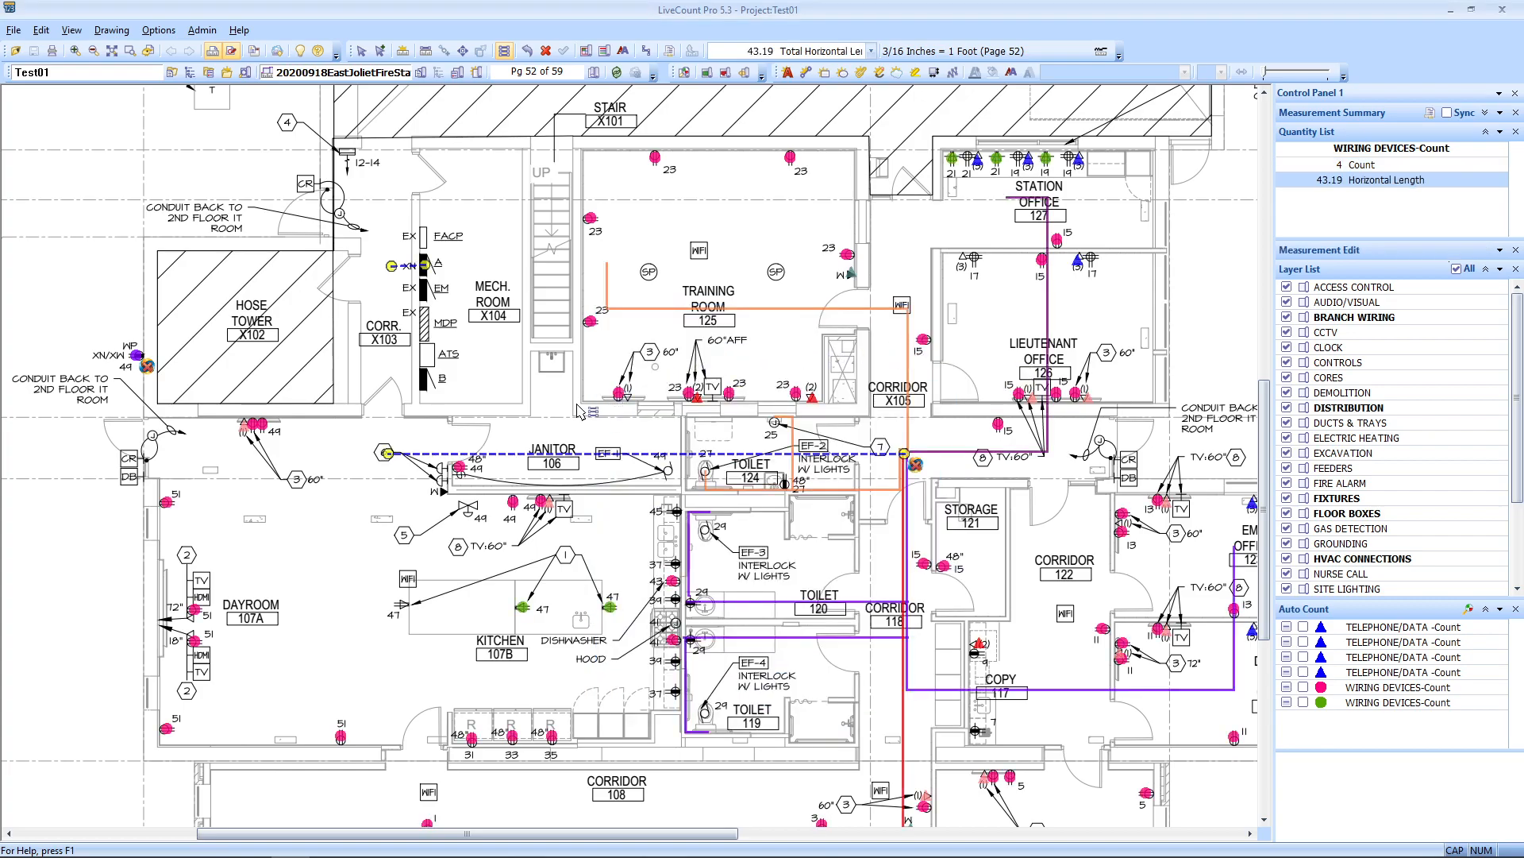
left_click(387, 454)
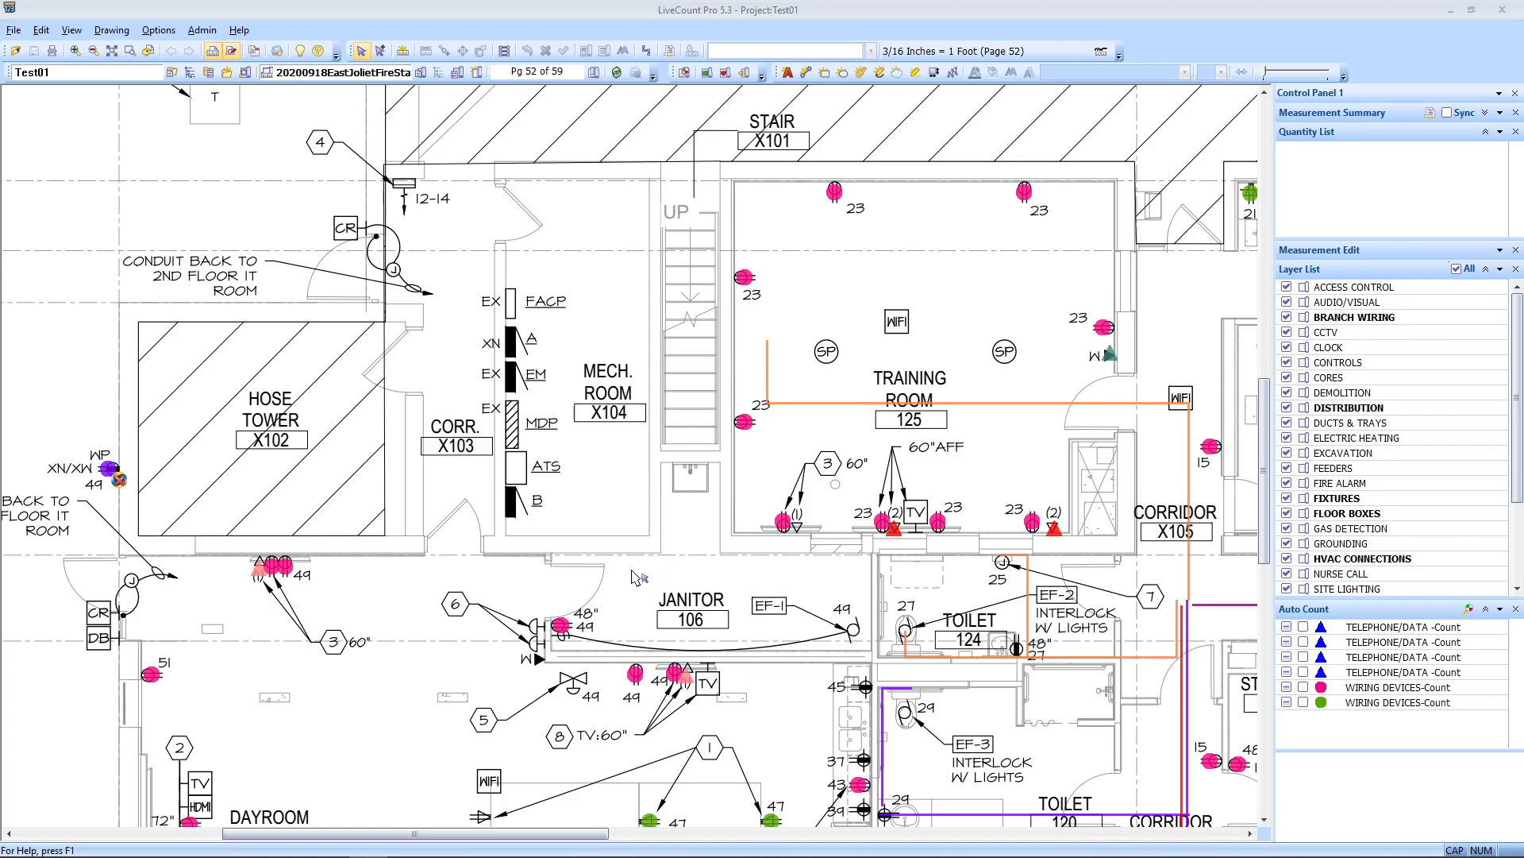
Place two-point line points at the Corridor X105 wiring end, straight across Janitor 106 below the panels, and at panel A.
left_click_drag(633, 571, 529, 540)
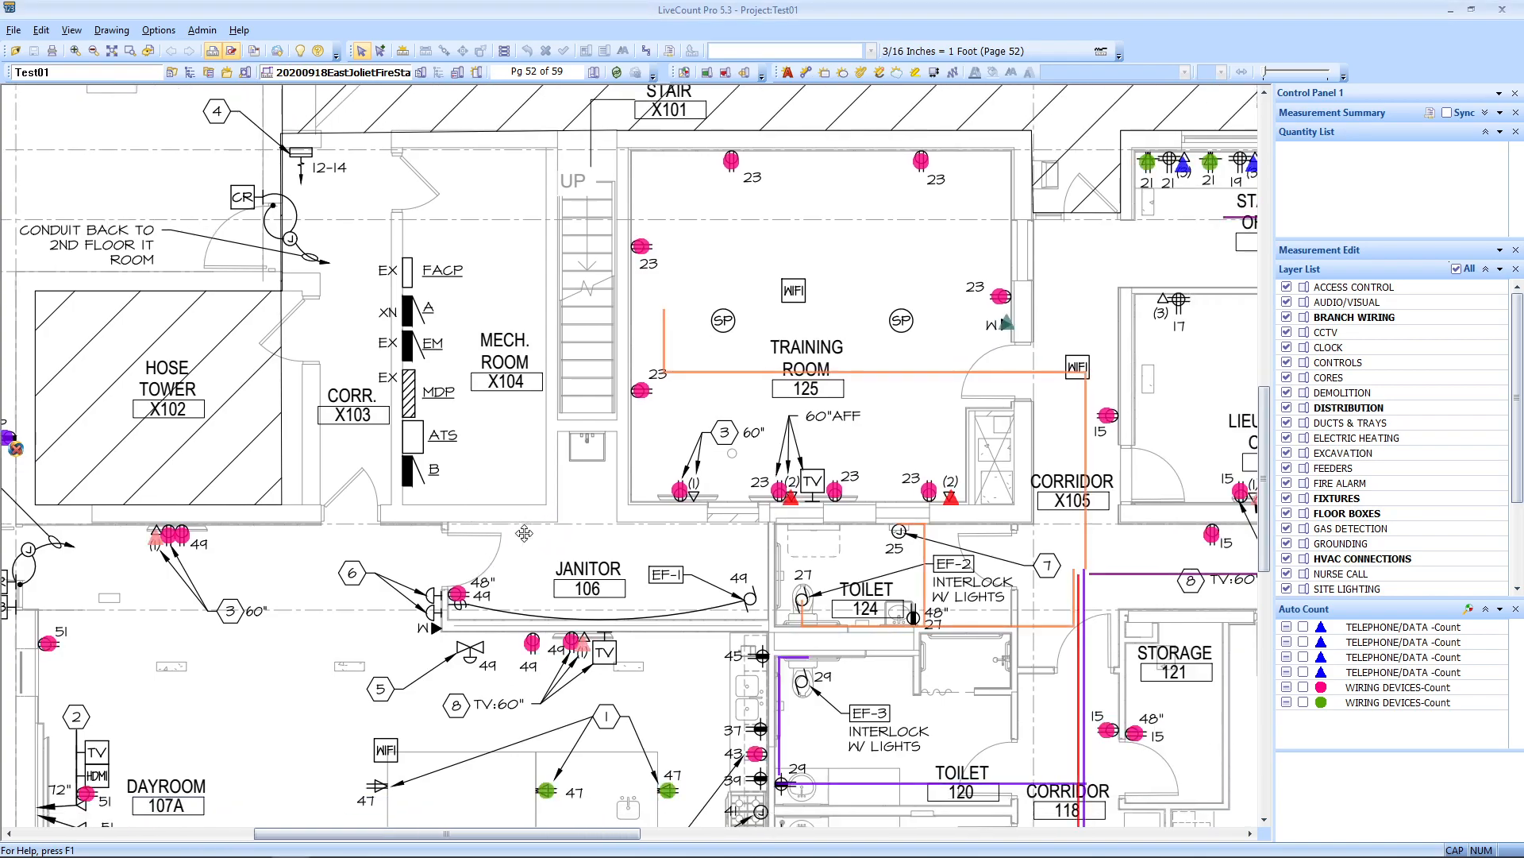
left_click(506, 53)
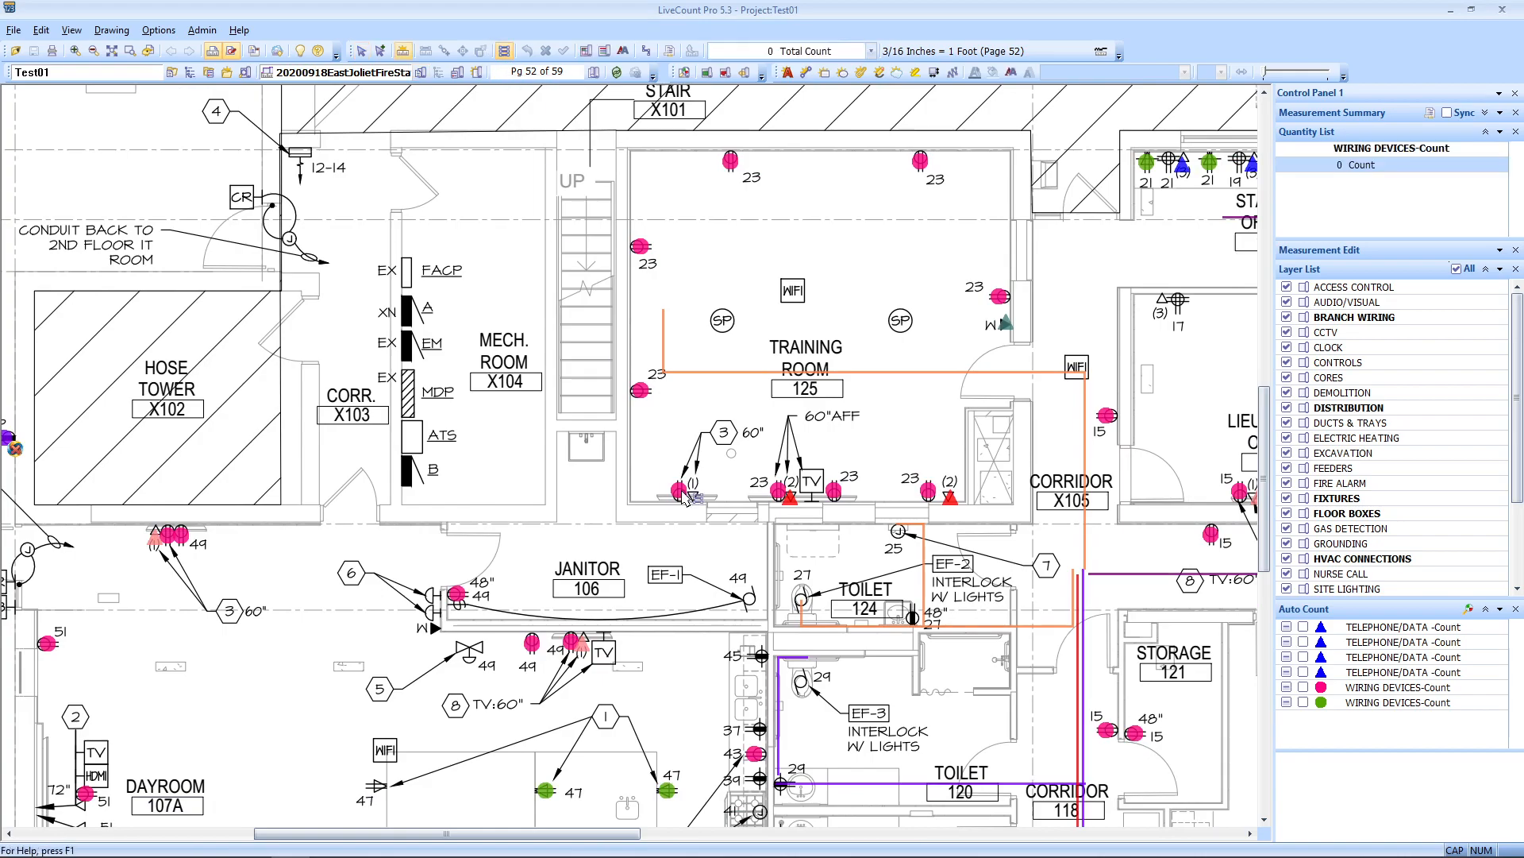
left_click(1079, 572)
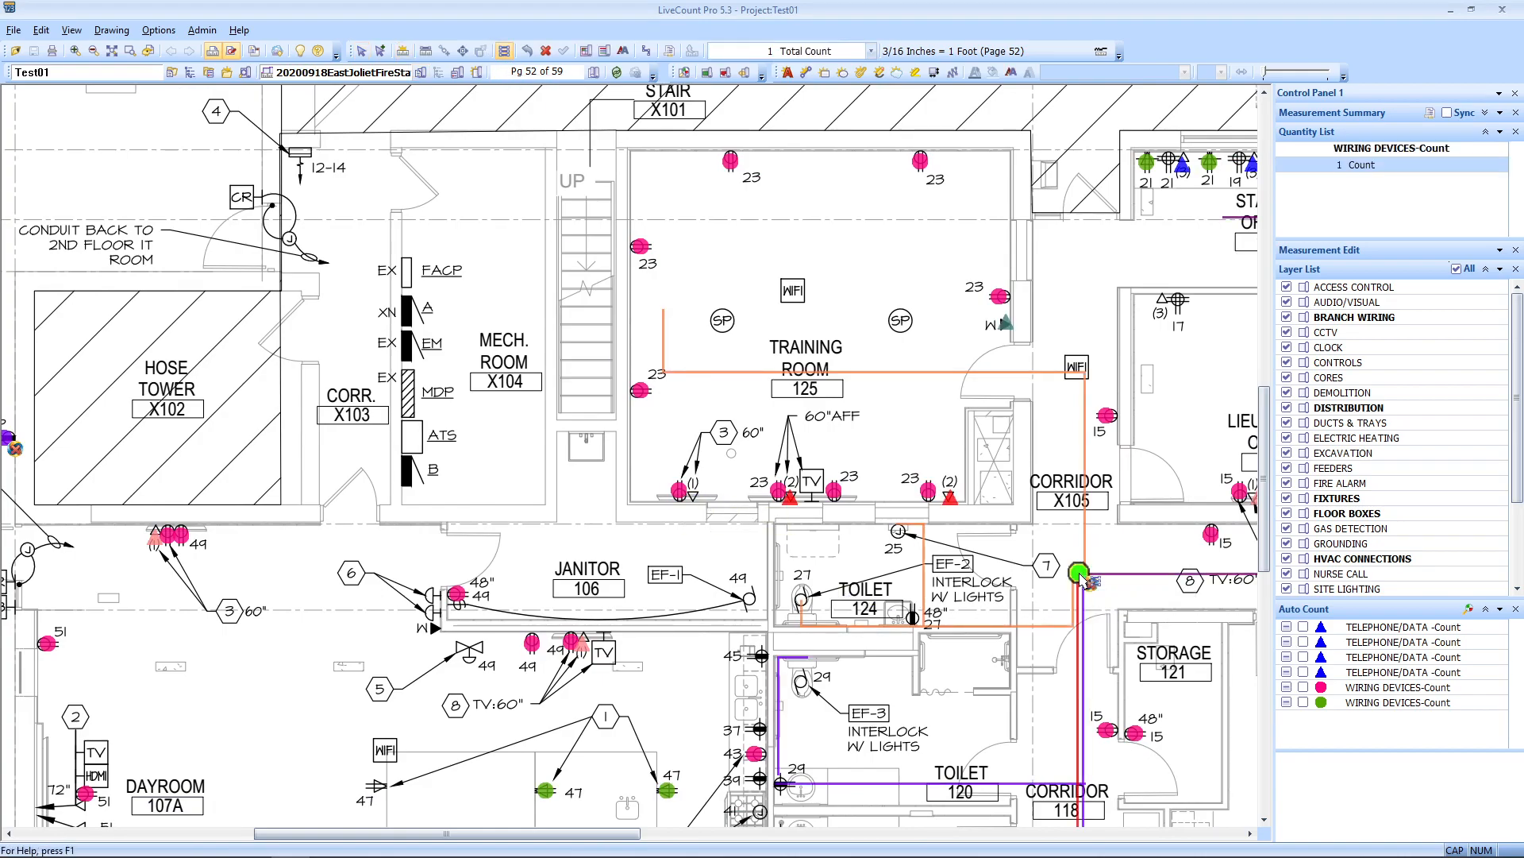
left_click(405, 571)
left_click(407, 308)
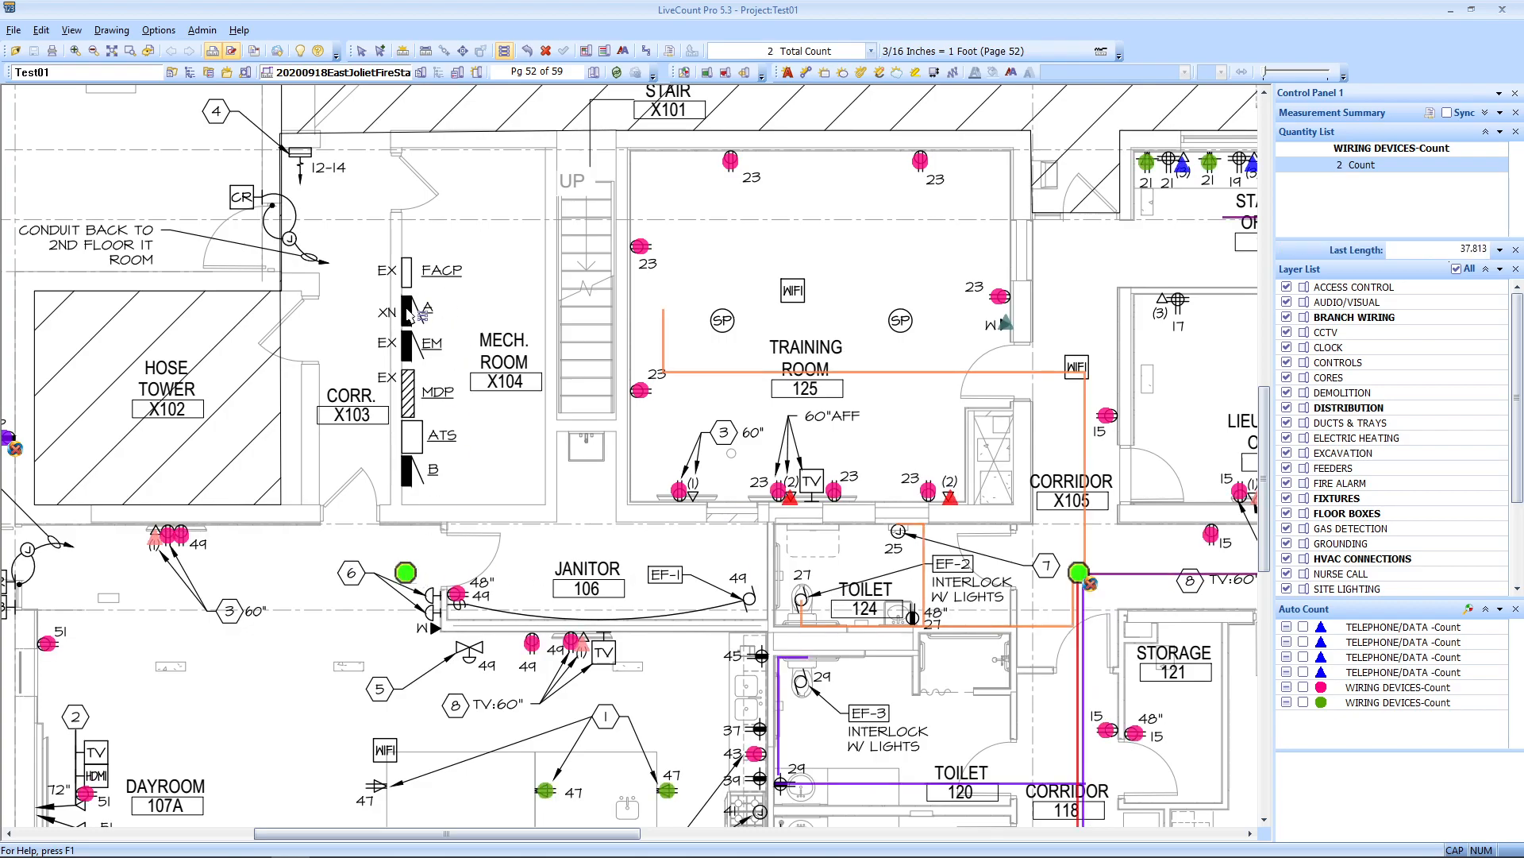
Edit the homerun measurement's trace to use point style None and a dashed line.
right_click(408, 310)
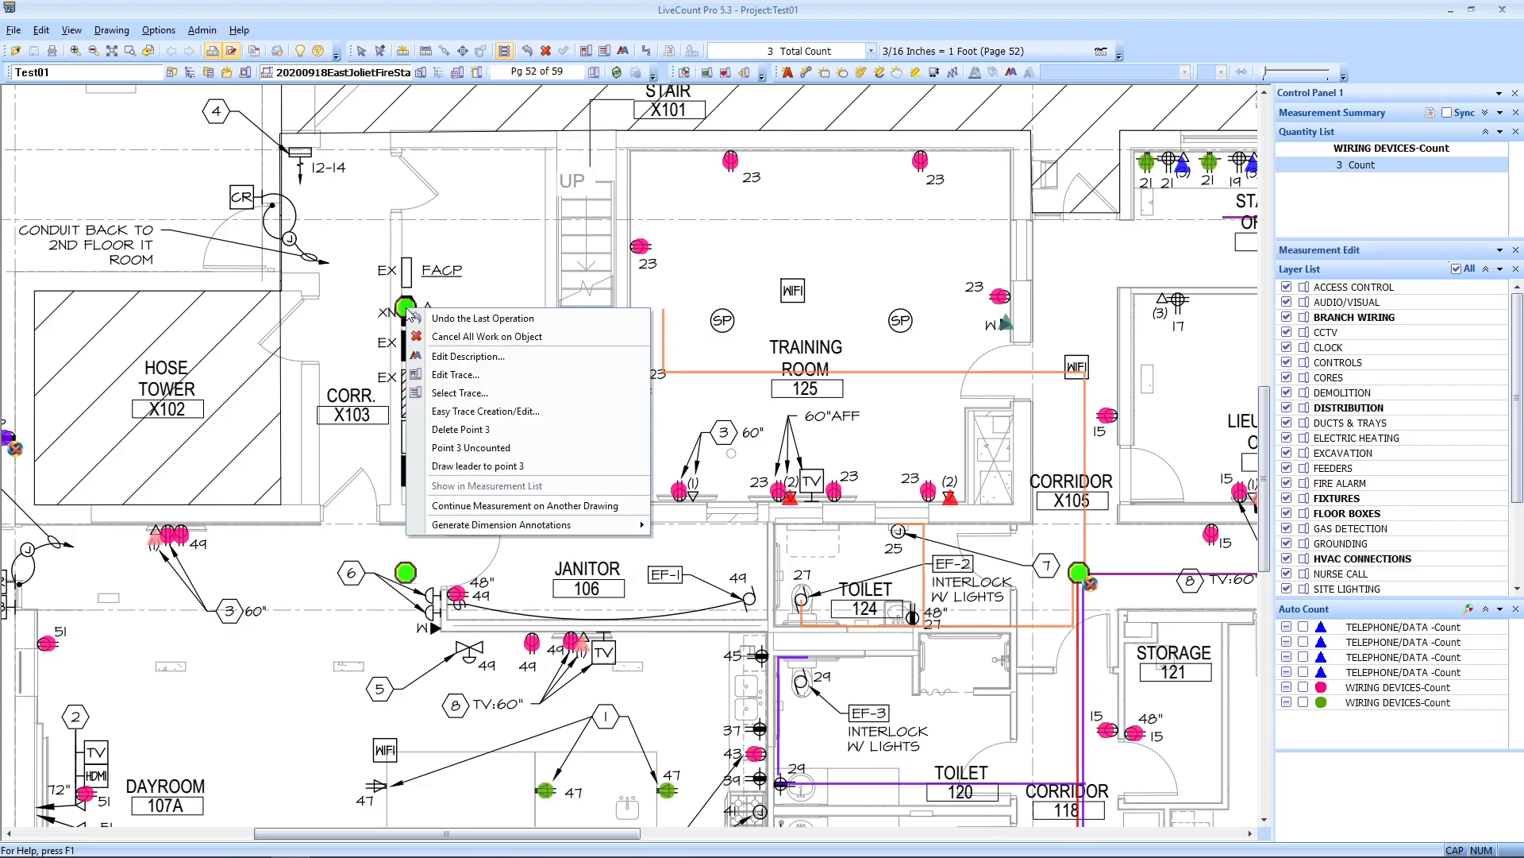
left_click(476, 374)
left_click(613, 486)
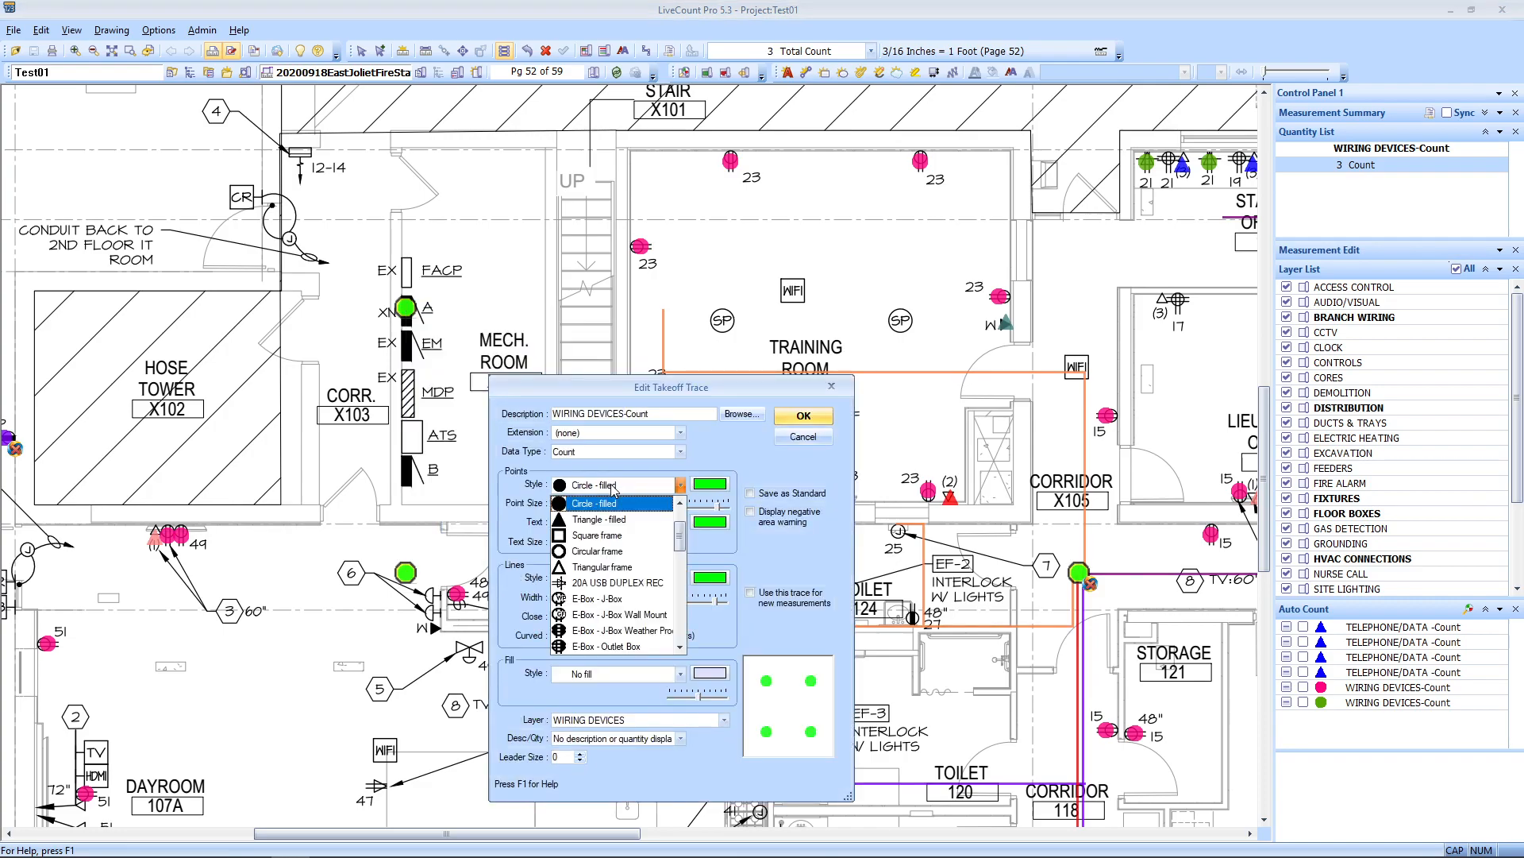
left_click(597, 505)
left_click(610, 578)
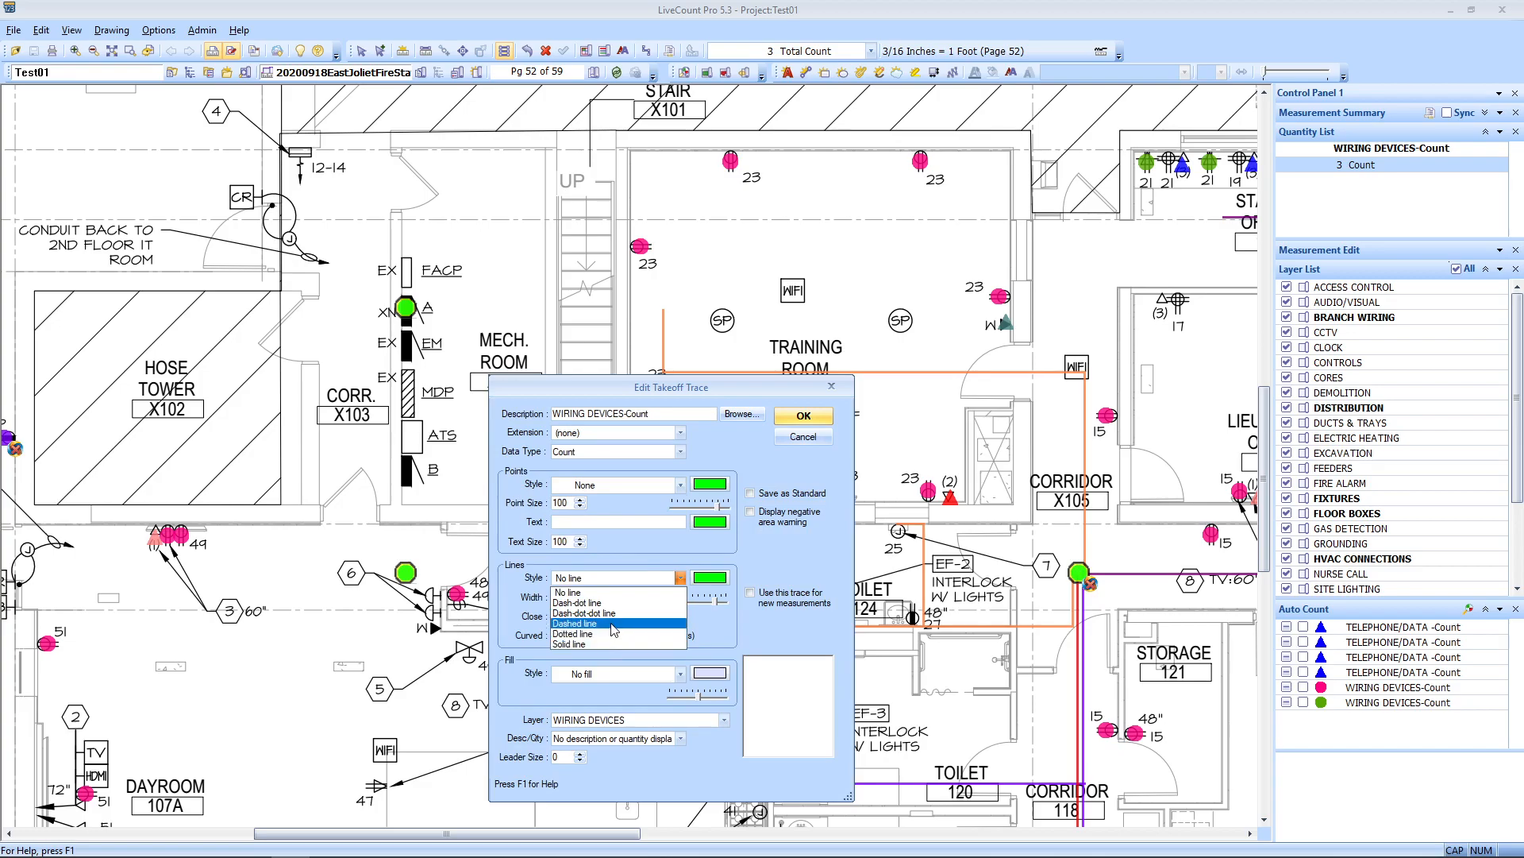
left_click(609, 623)
Set the trace's data type to Length and its line colour to blue, and apply the changes.
left_click(607, 449)
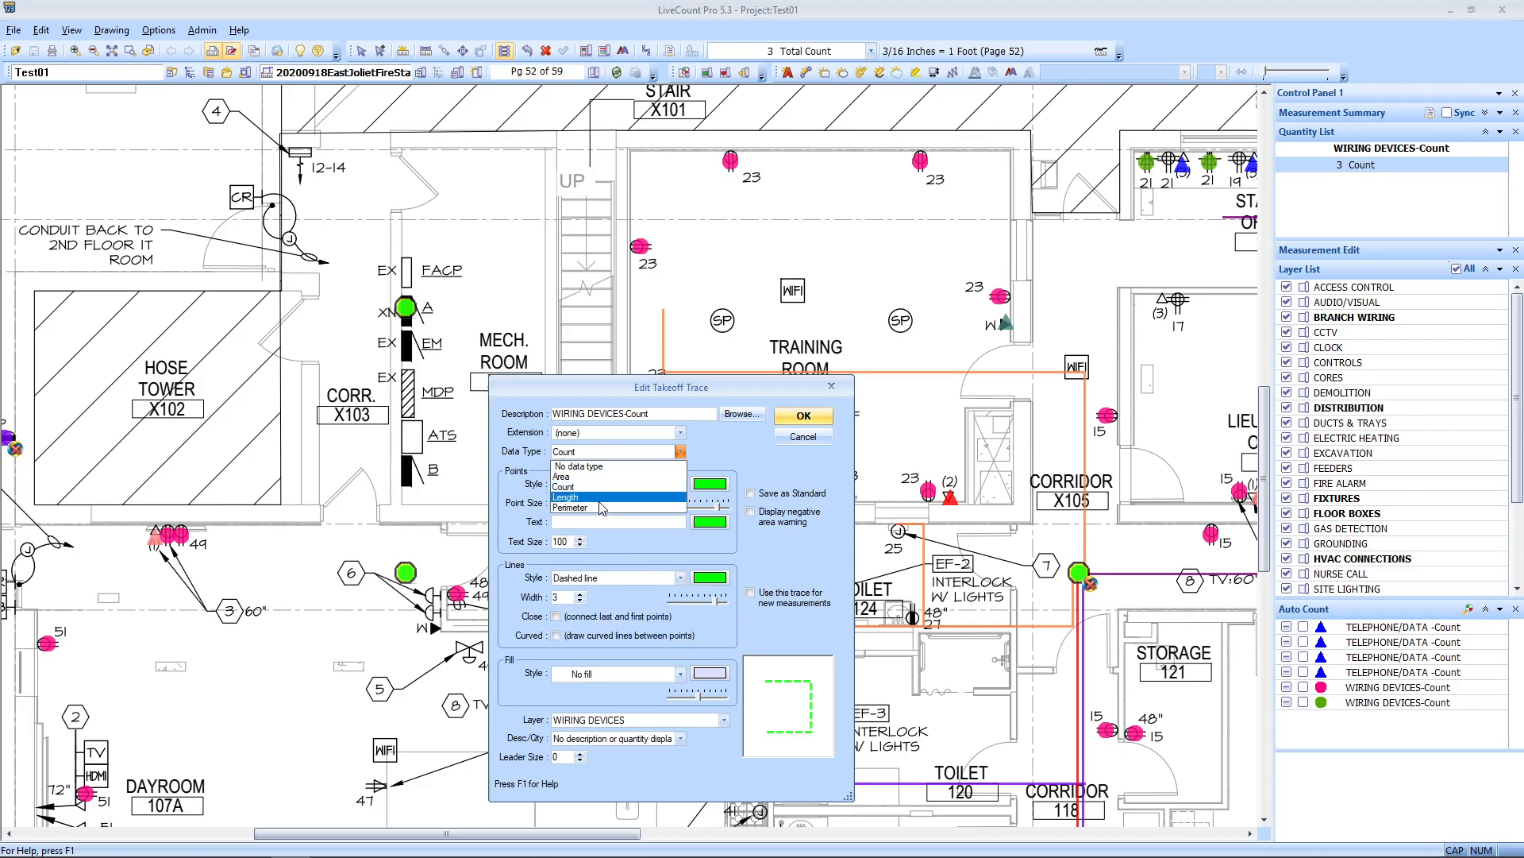
left_click(611, 476)
left_click(698, 582)
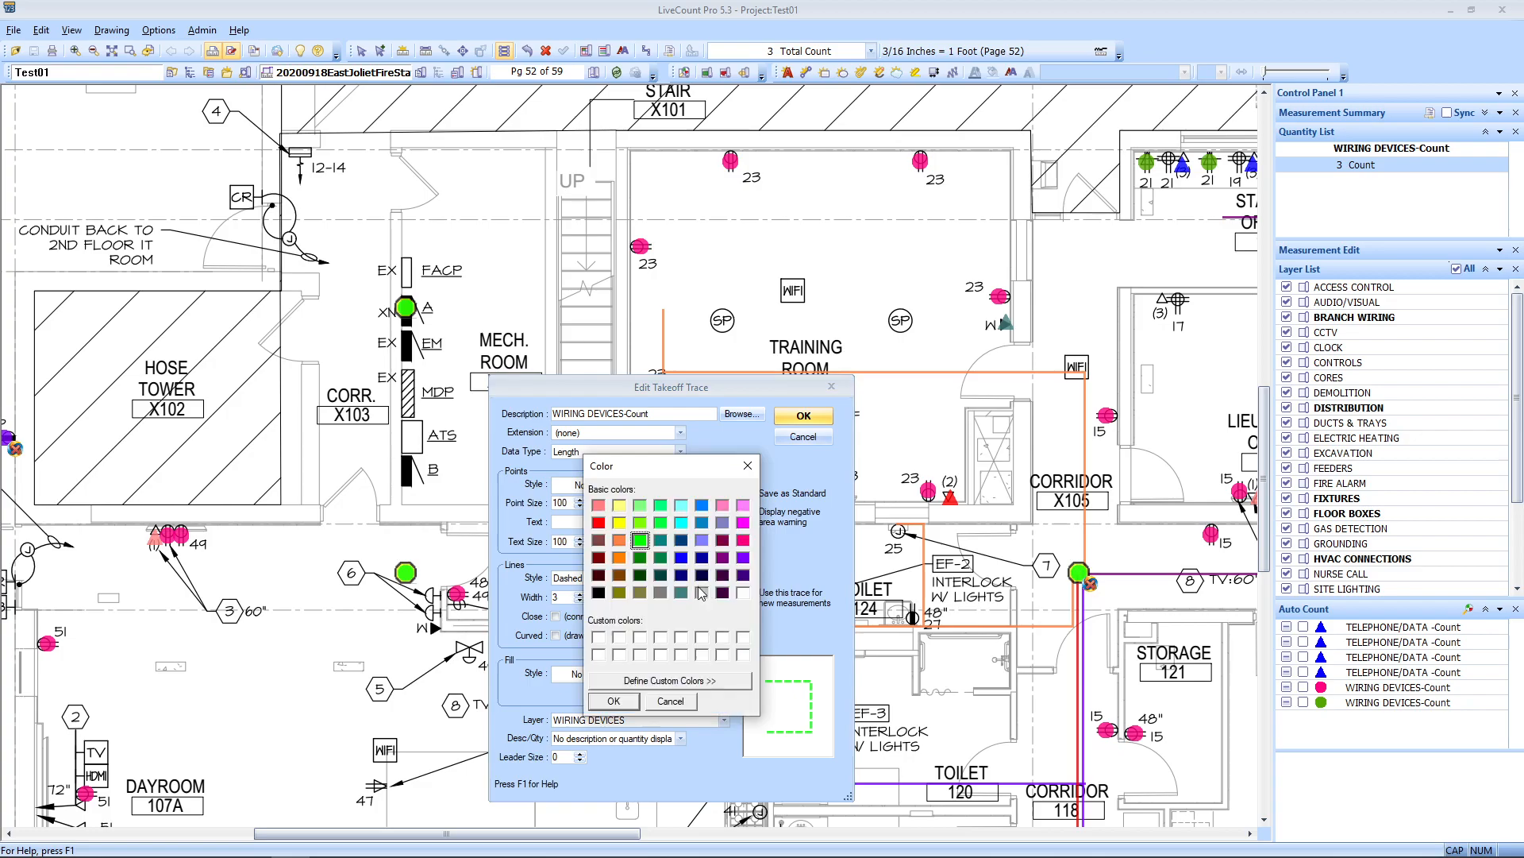
left_click(685, 559)
left_click(624, 703)
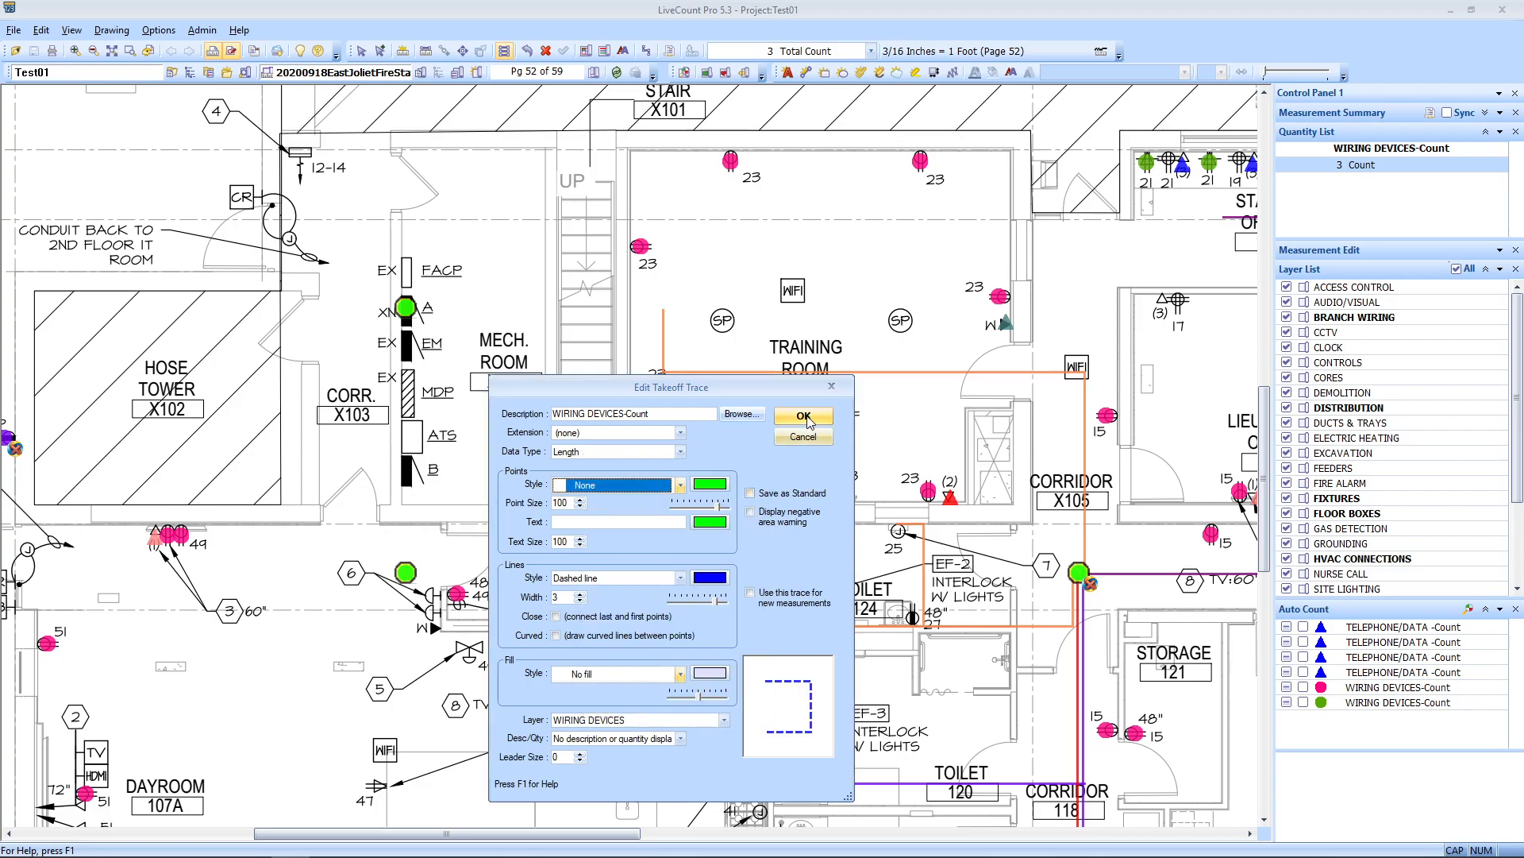
left_click(803, 416)
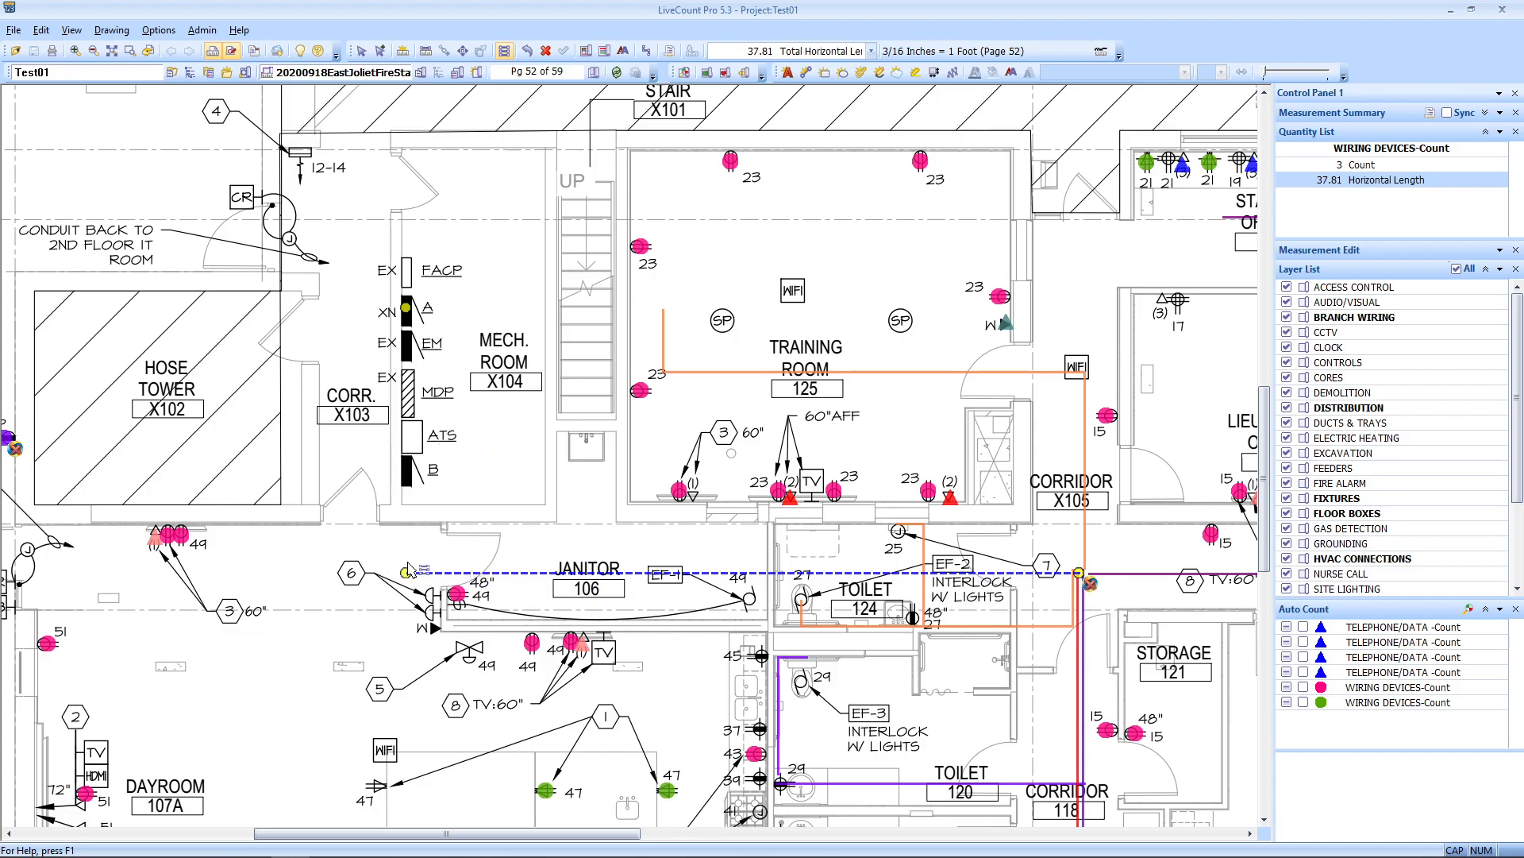
Connect panel A down to the corner point west of Janitor 106, finish the measurement, and check the run's total length.
left_click(406, 573)
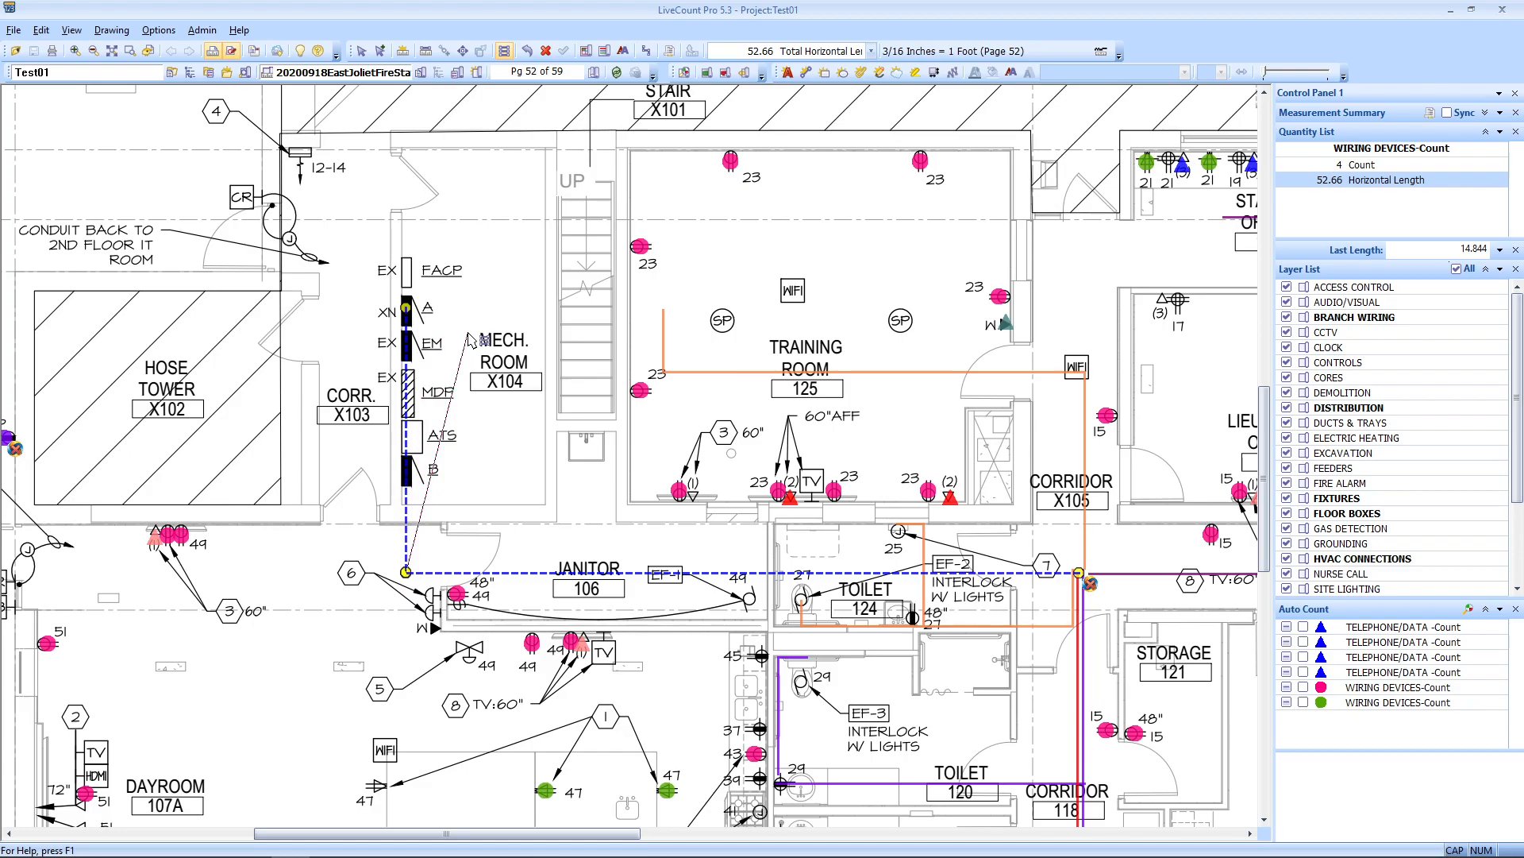
key("Escape")
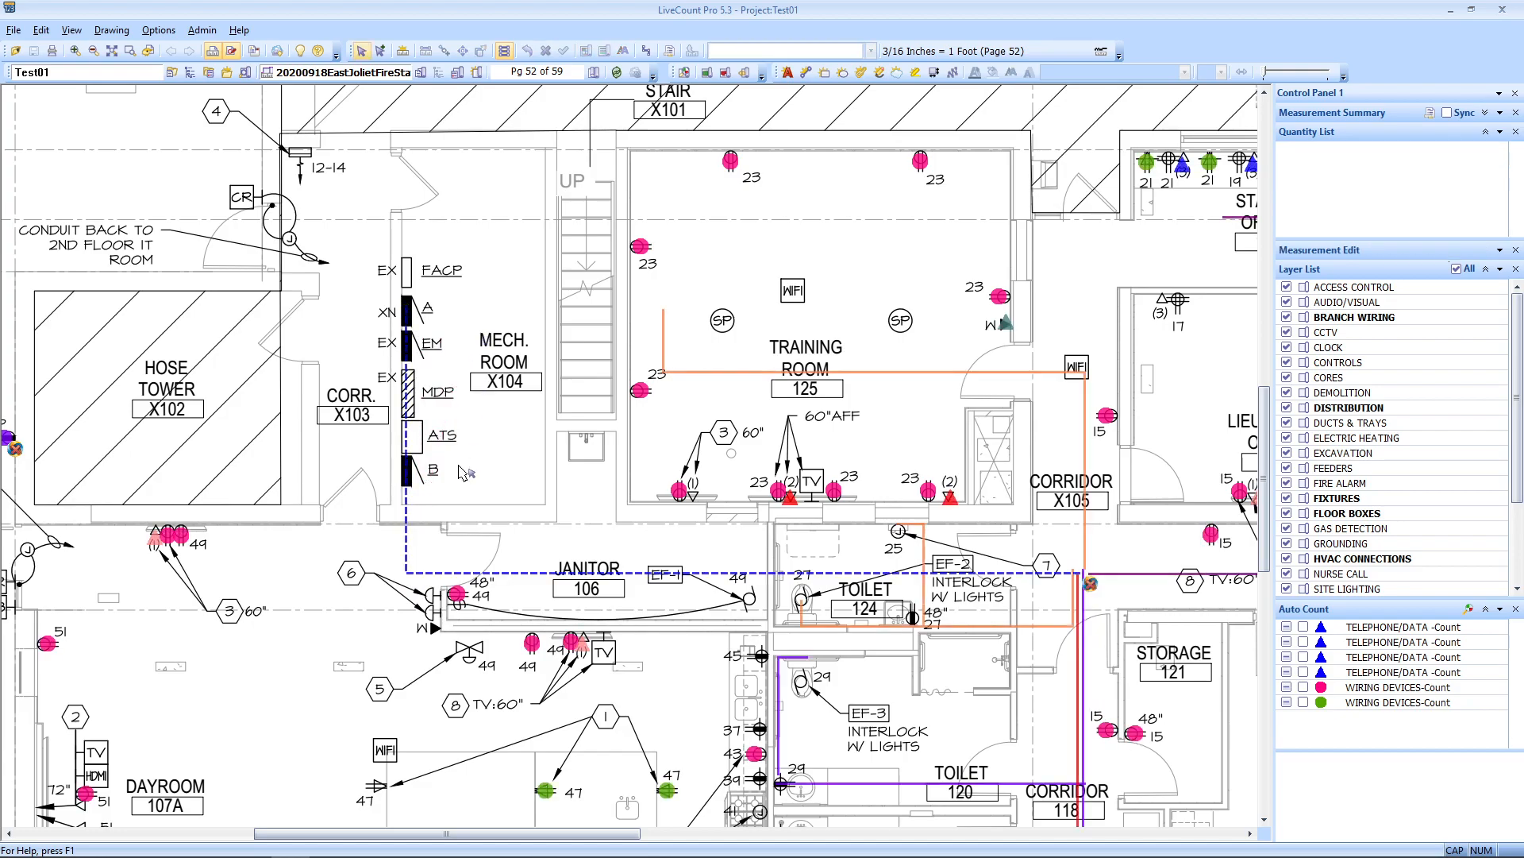
left_click(405, 548)
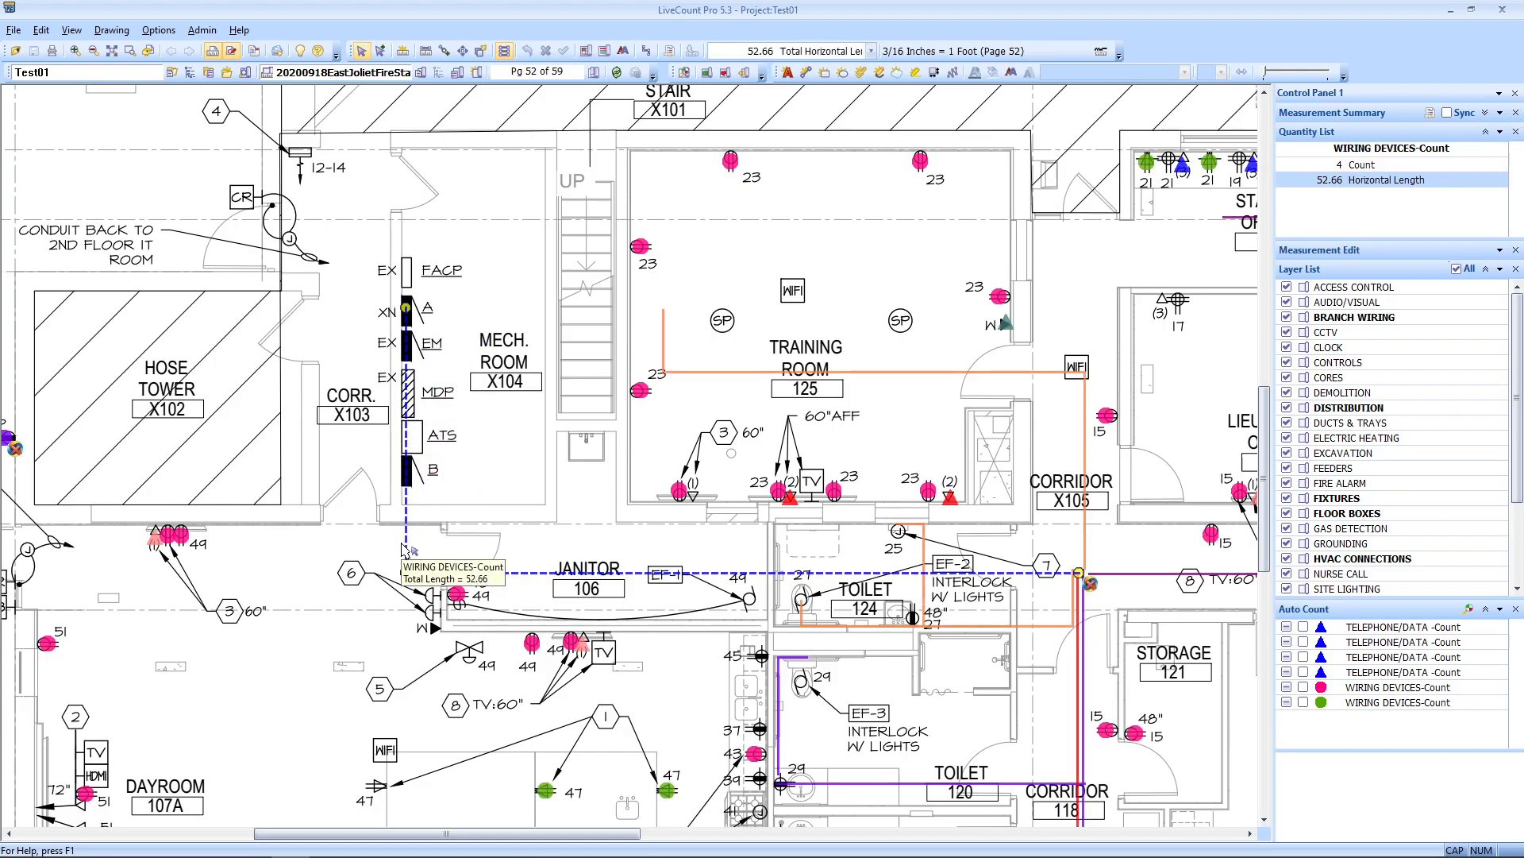
left_click(579, 528)
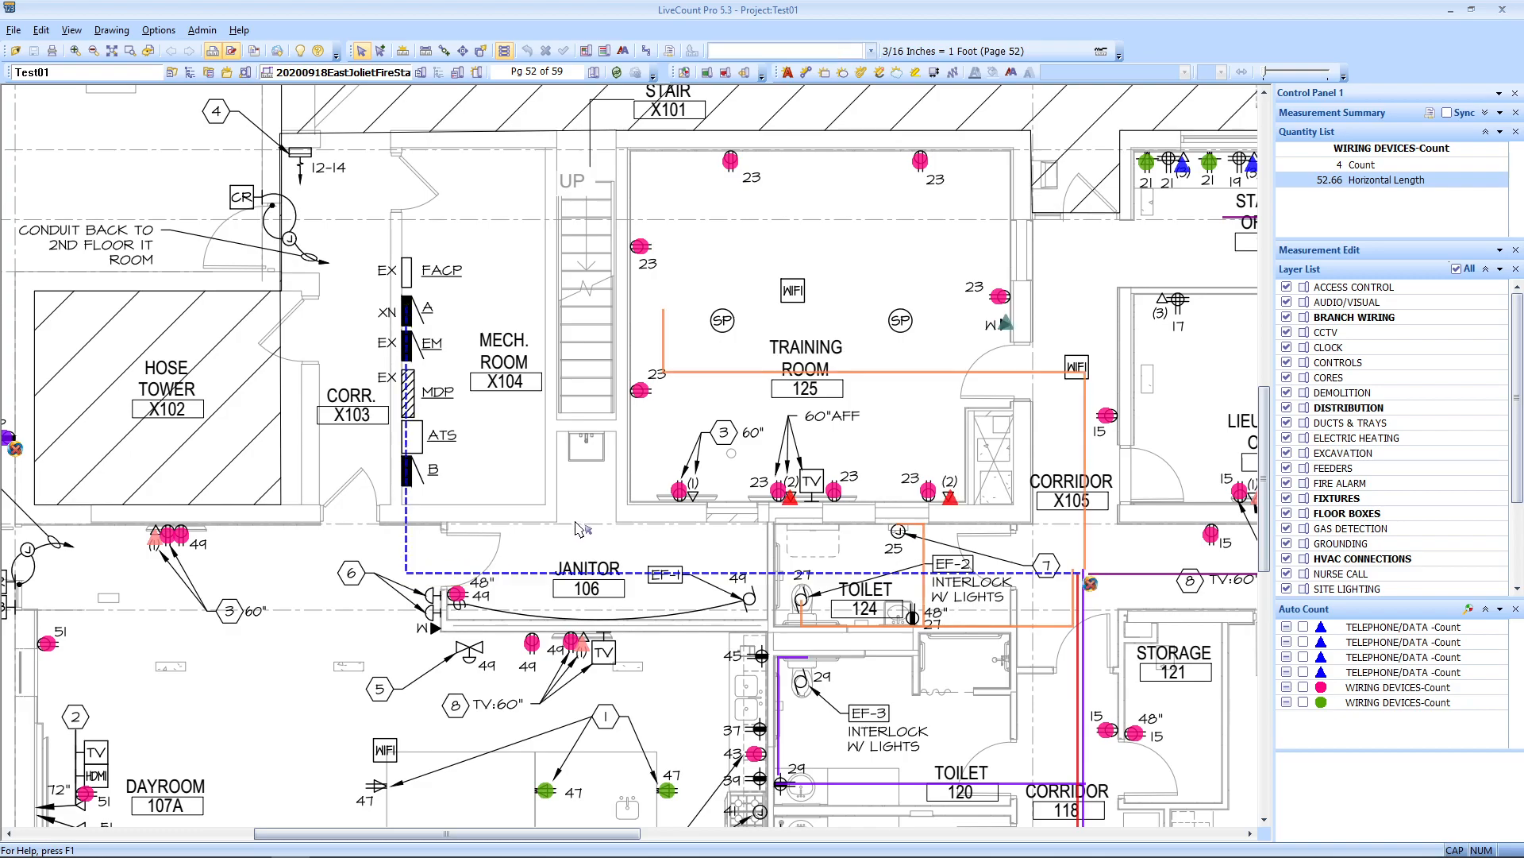
Try to clear the description in the homerun measurement's takeoff trace and apply the change.
left_click(569, 573)
right_click(564, 572)
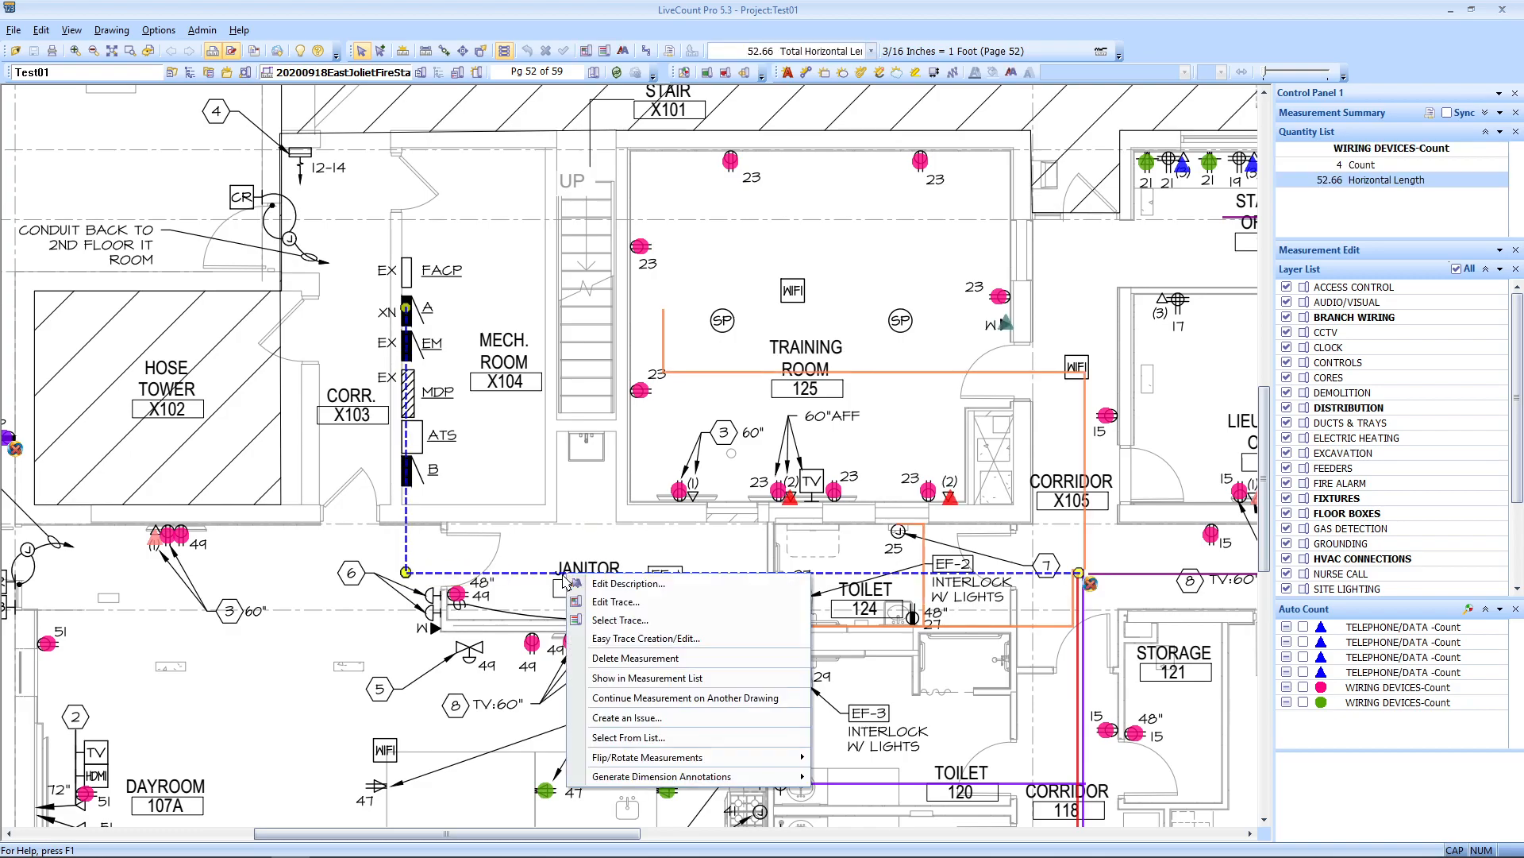
left_click(671, 610)
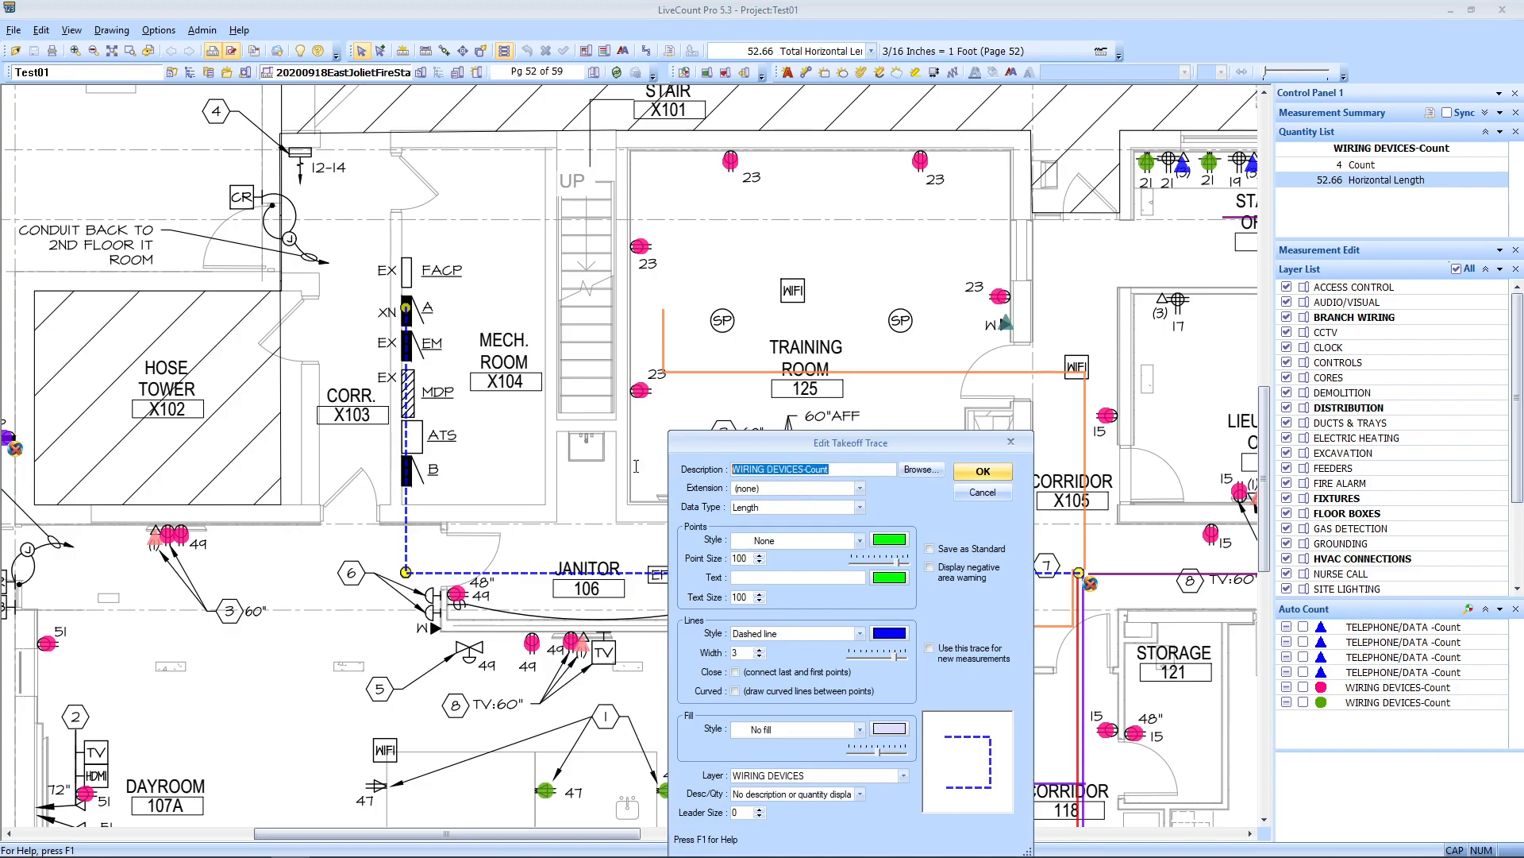
key("BackSpace")
left_click(984, 474)
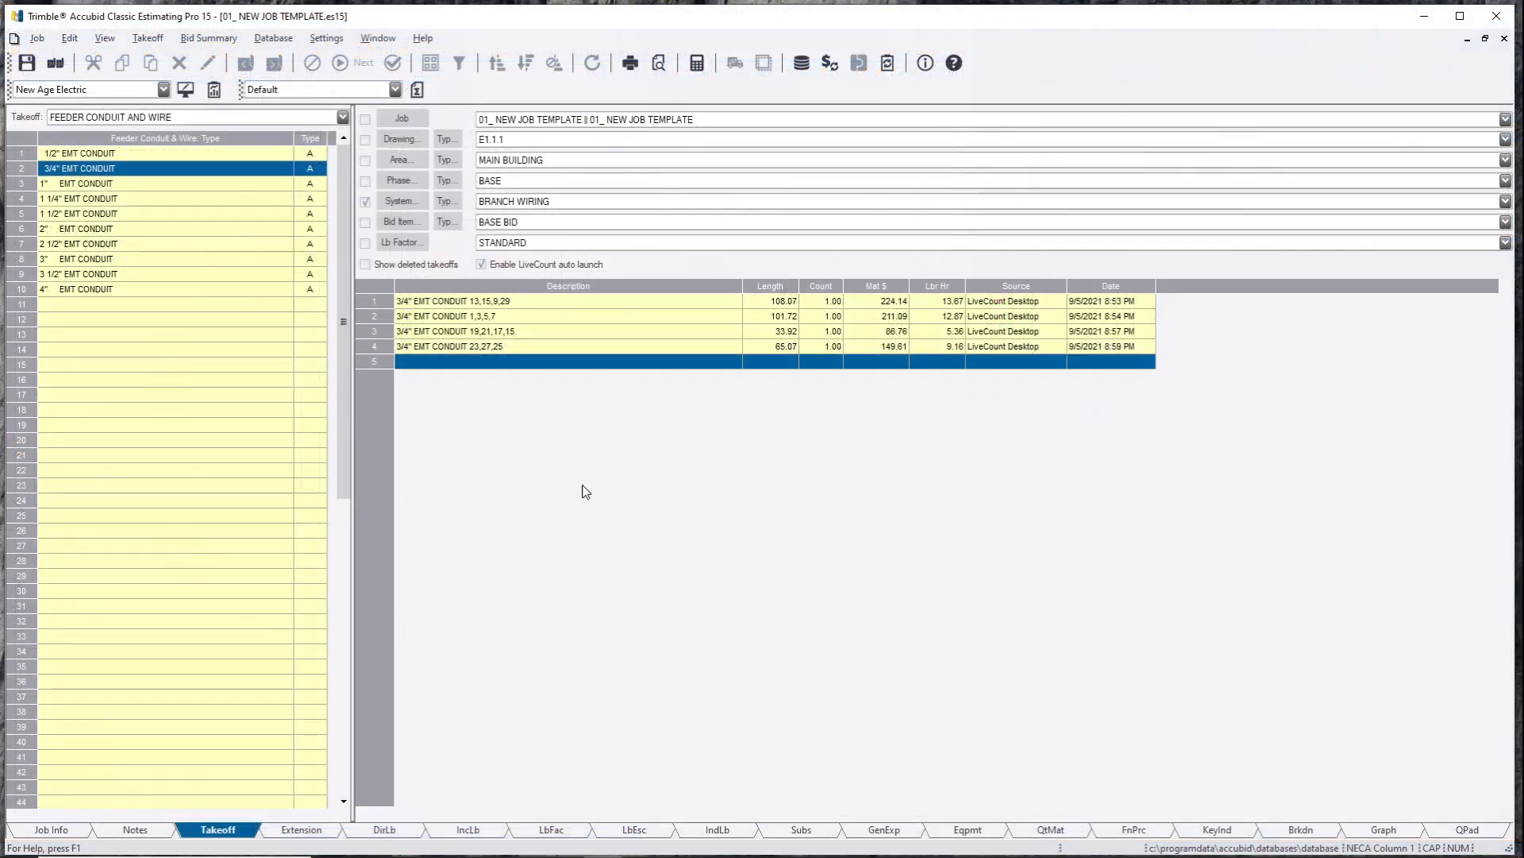
Switch to Accubid Classic Estimating Pro and start a 3/4" EMT CONDUIT takeoff under EMT STEEL COMPRESSION, accepting the default description.
left_click(197, 322)
right_click(197, 328)
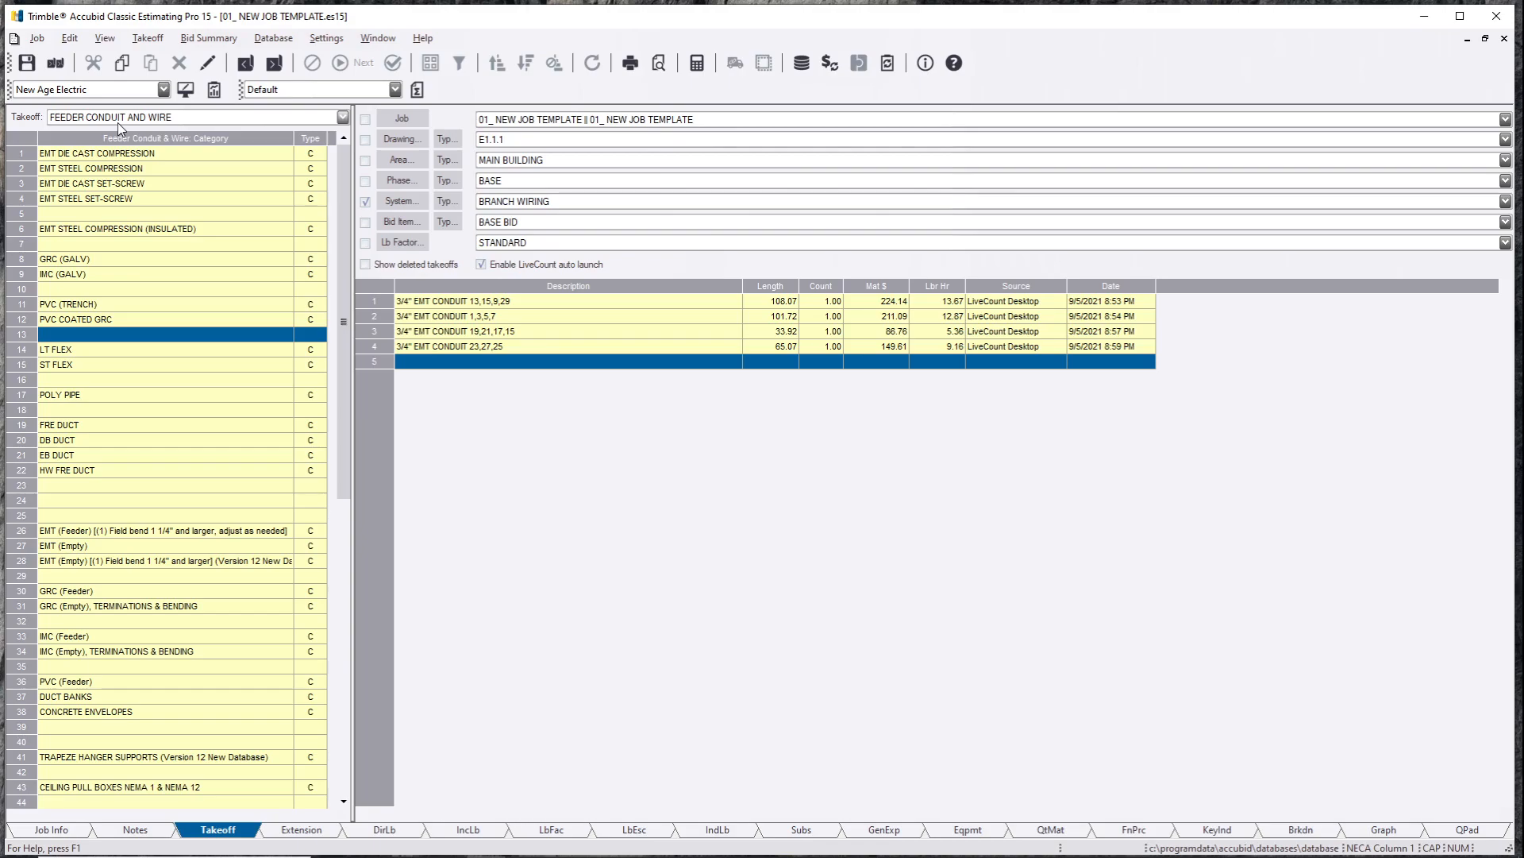
double_click(162, 182)
double_click(157, 173)
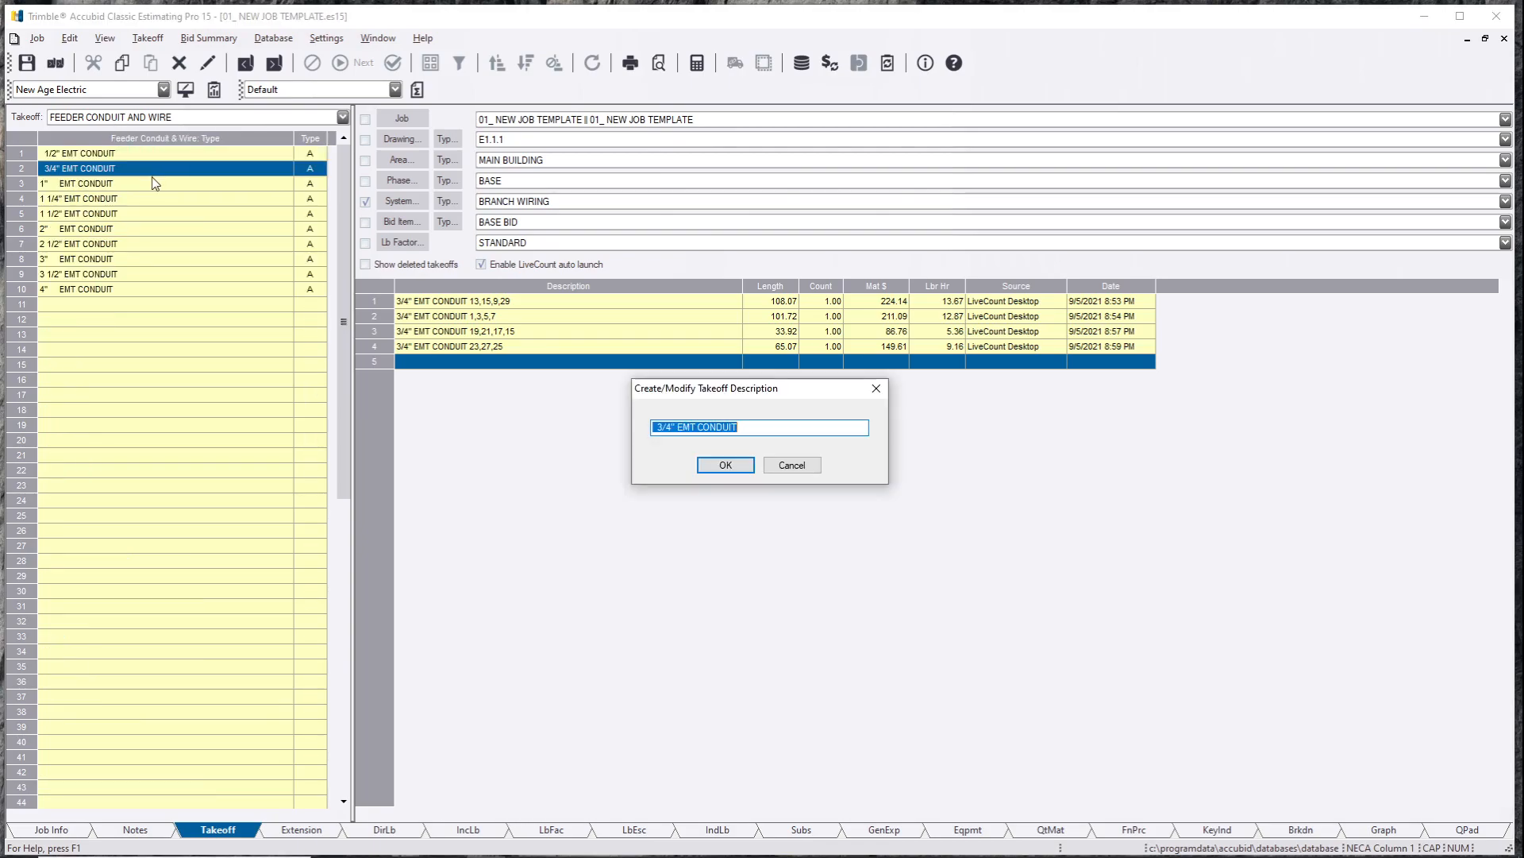
left_click(726, 465)
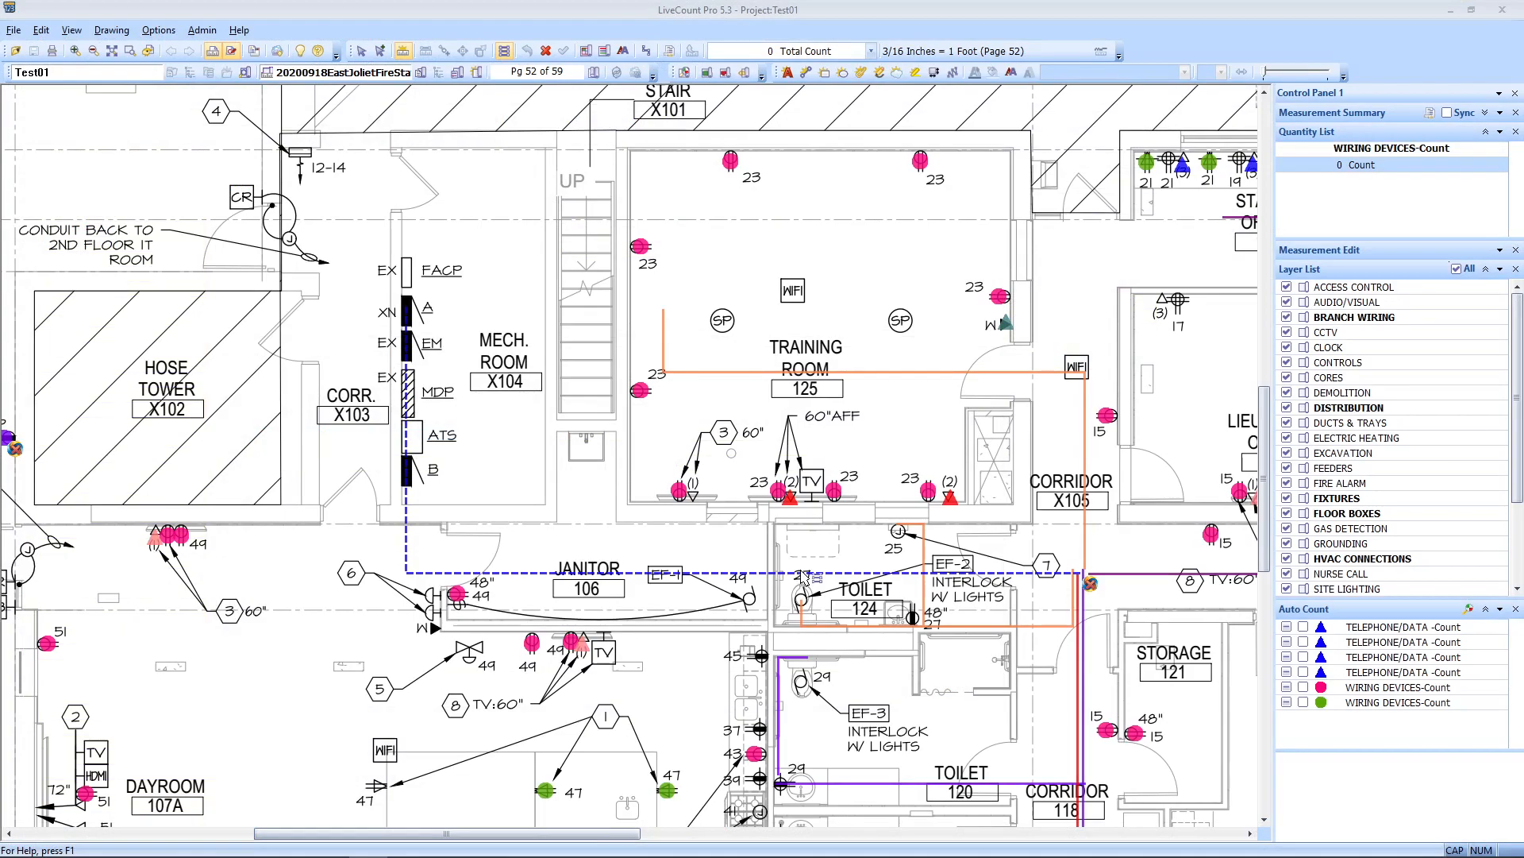
In LiveCount, assign the dashed blue homerun between Corridor X105 and panel A to the open conduit takeoff.
mouse_move(798, 564)
left_mouse_down()
mouse_move(756, 532)
mouse_move(681, 519)
mouse_move(683, 540)
left_mouse_up()
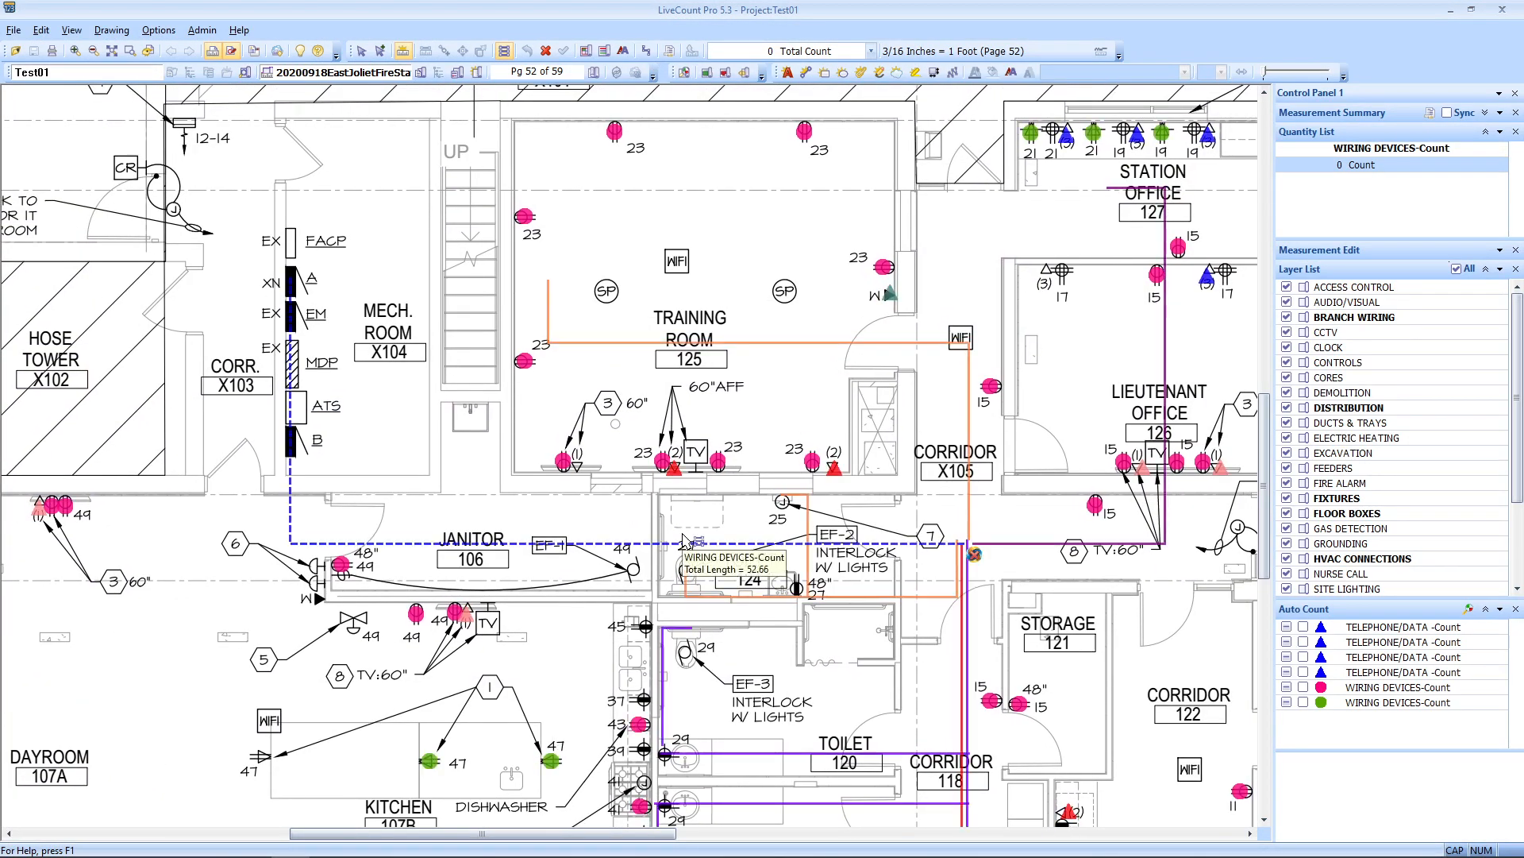
left_click(362, 51)
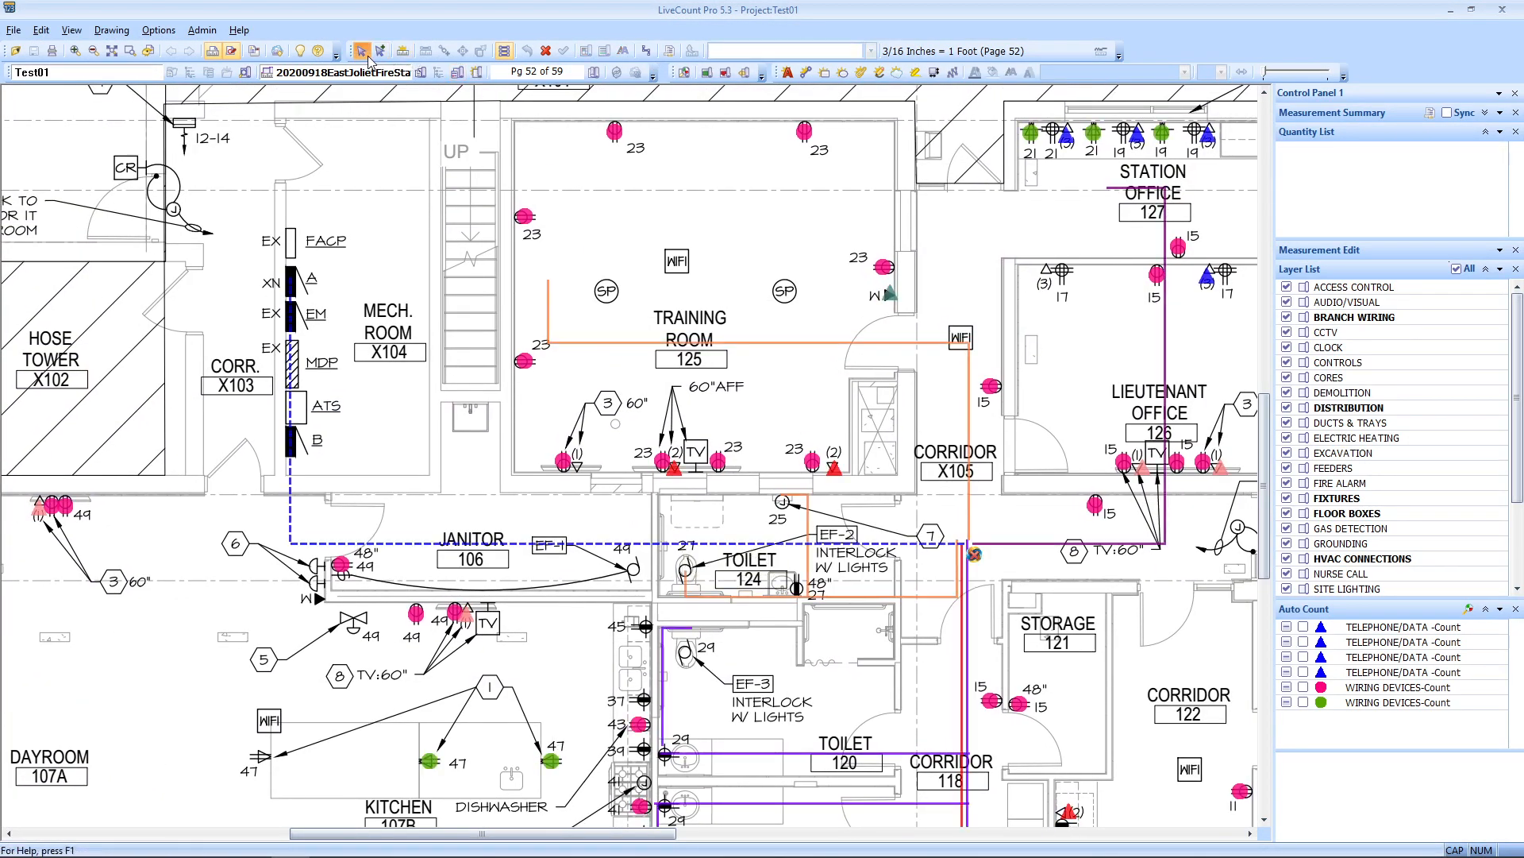
left_click(548, 544)
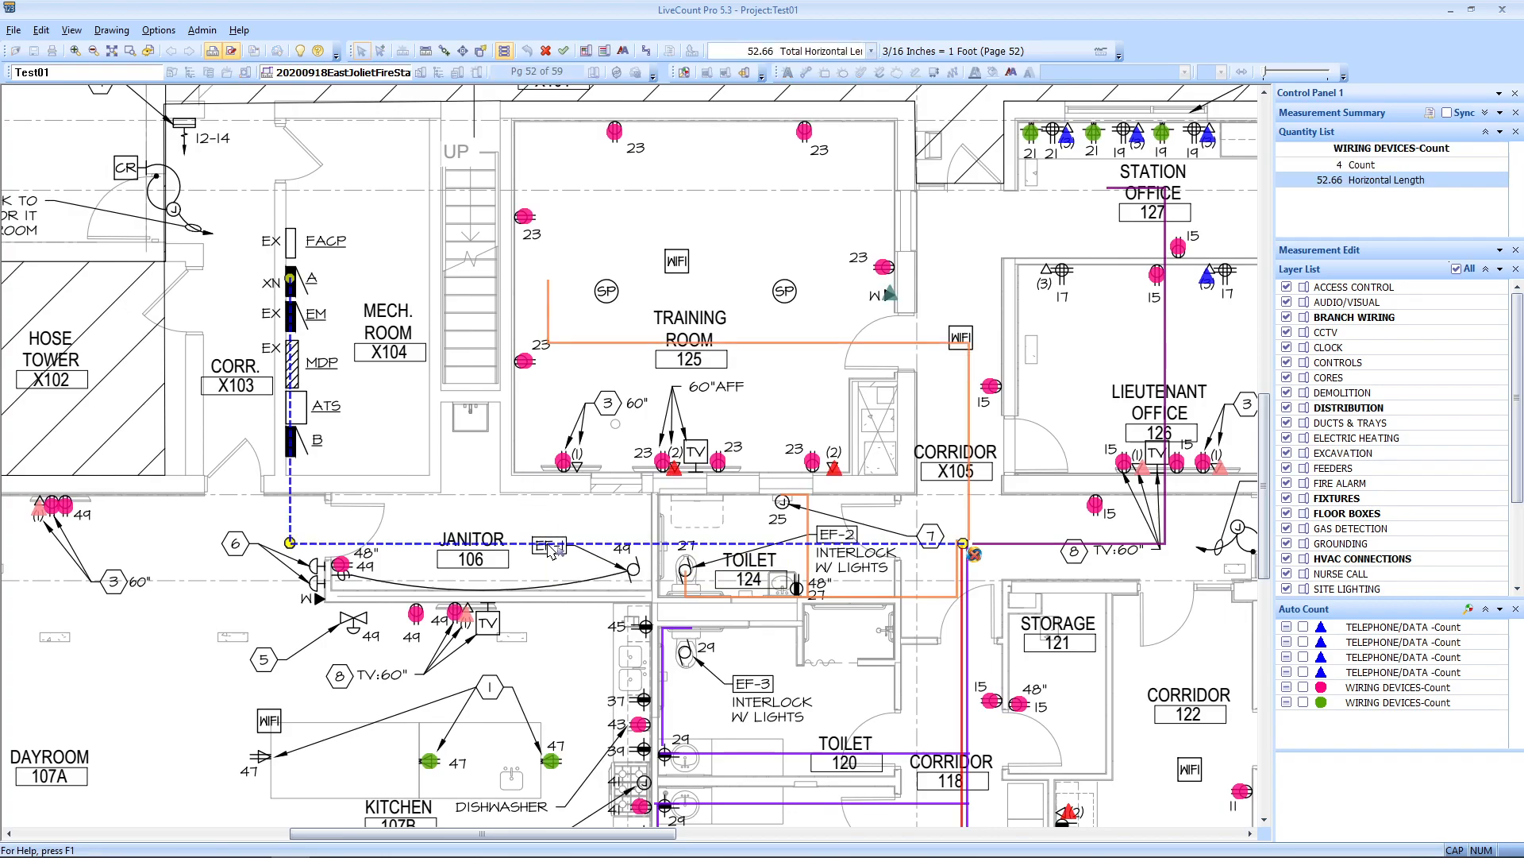
left_click(564, 55)
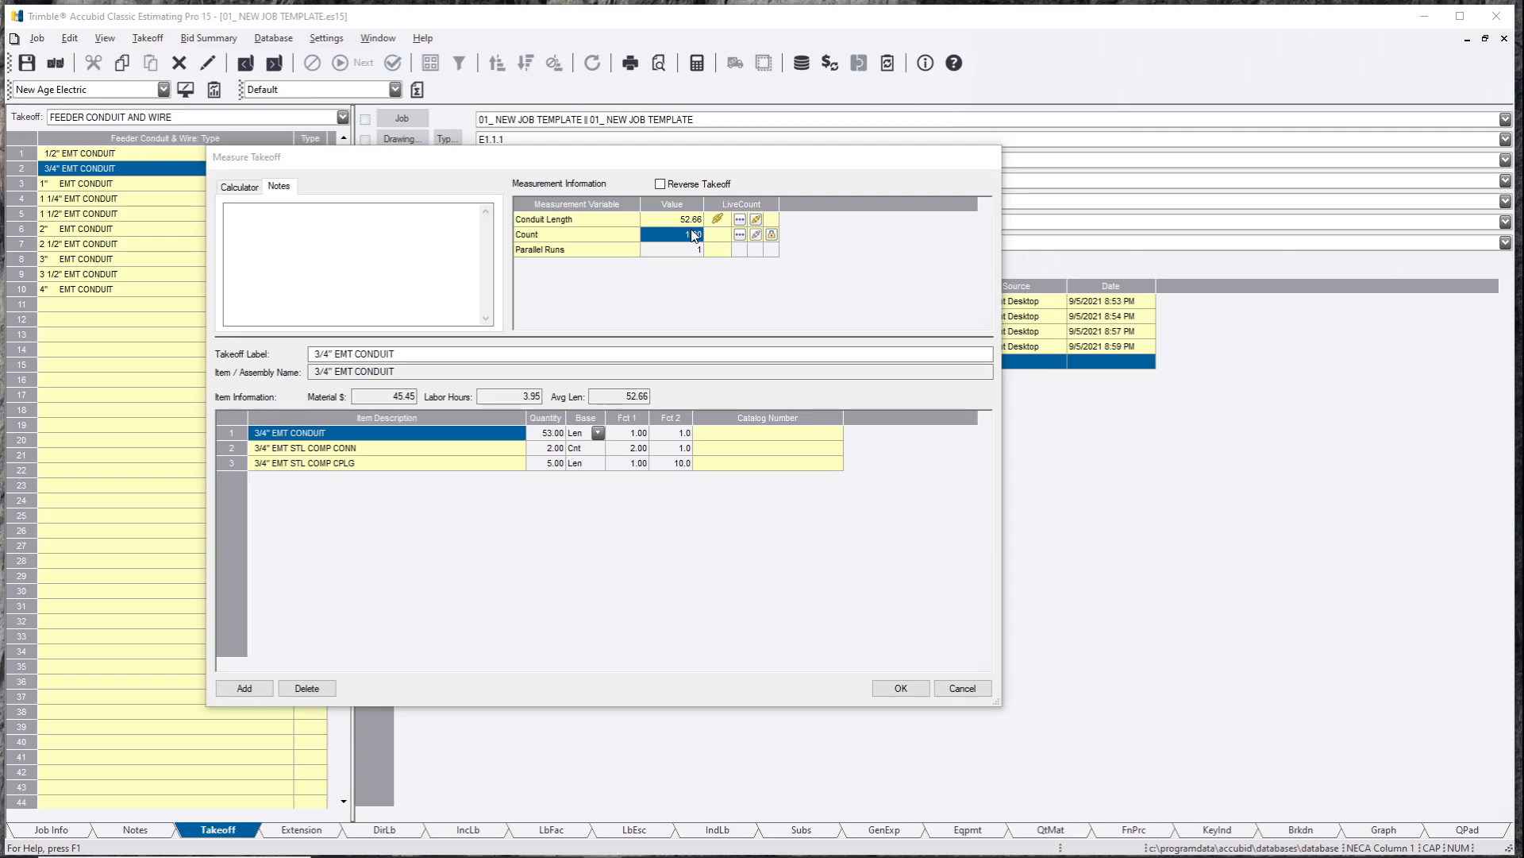
Set Parallel Runs to 4 for the conduit takeoff, checking the branch wiring on the drawing, and accept the takeoff.
left_click(691, 250)
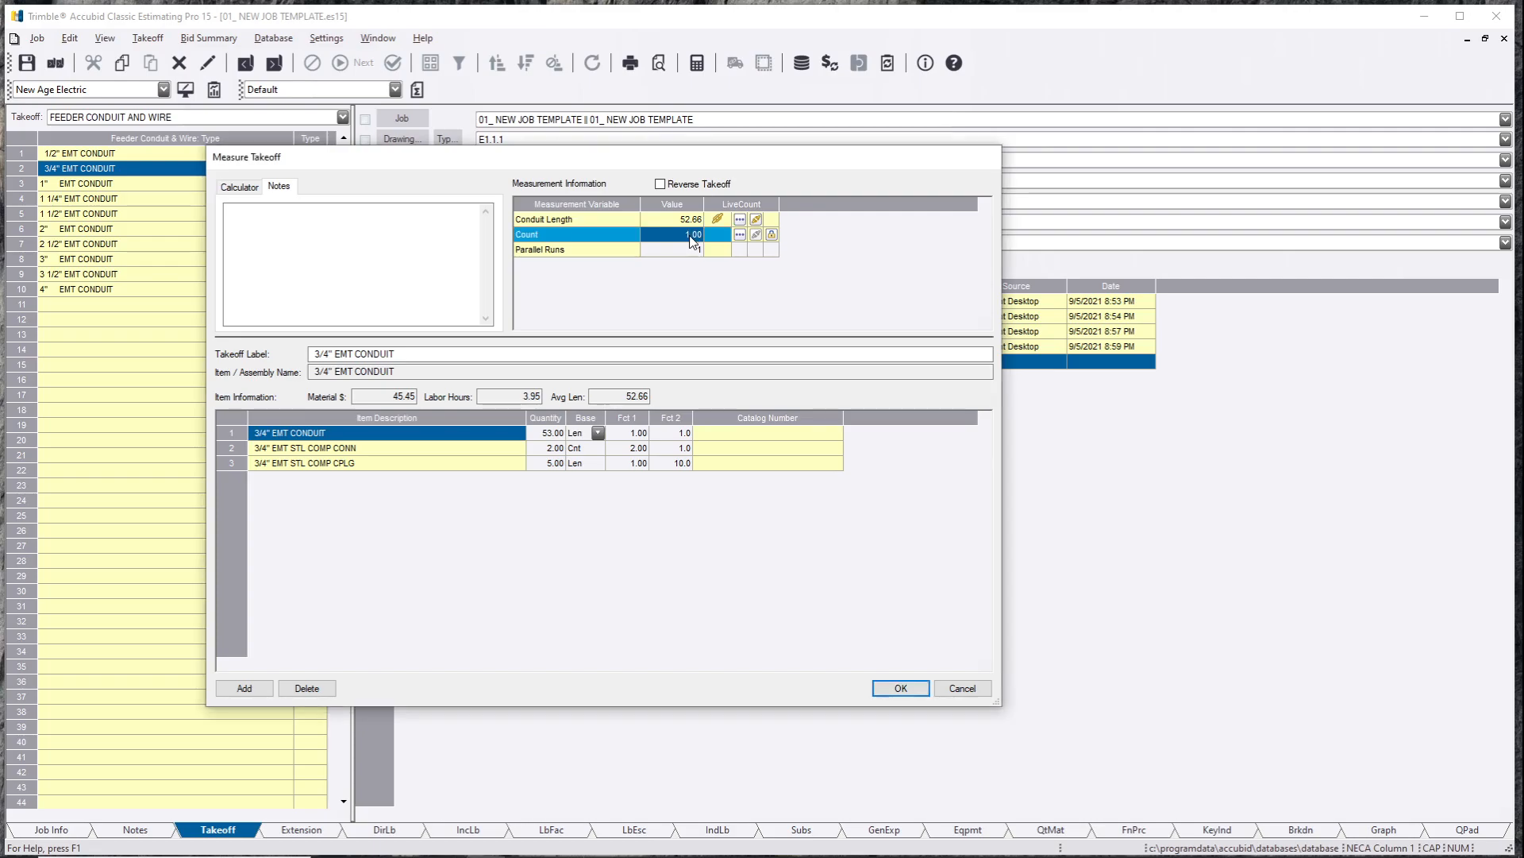
left_click(691, 251)
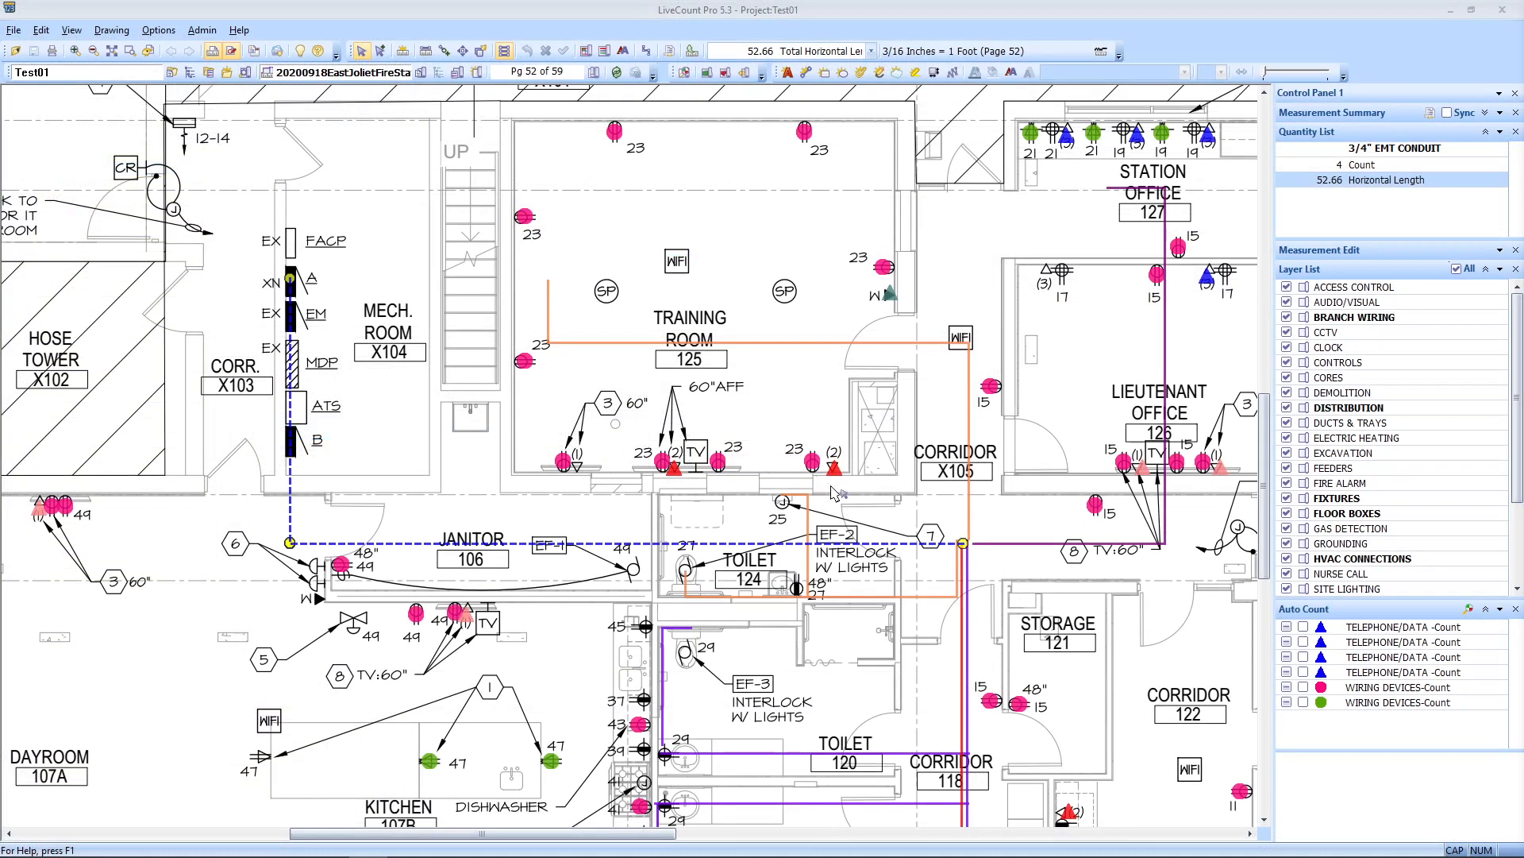
scroll(879, 532, "down", 3)
scroll(878, 532, "up", 1)
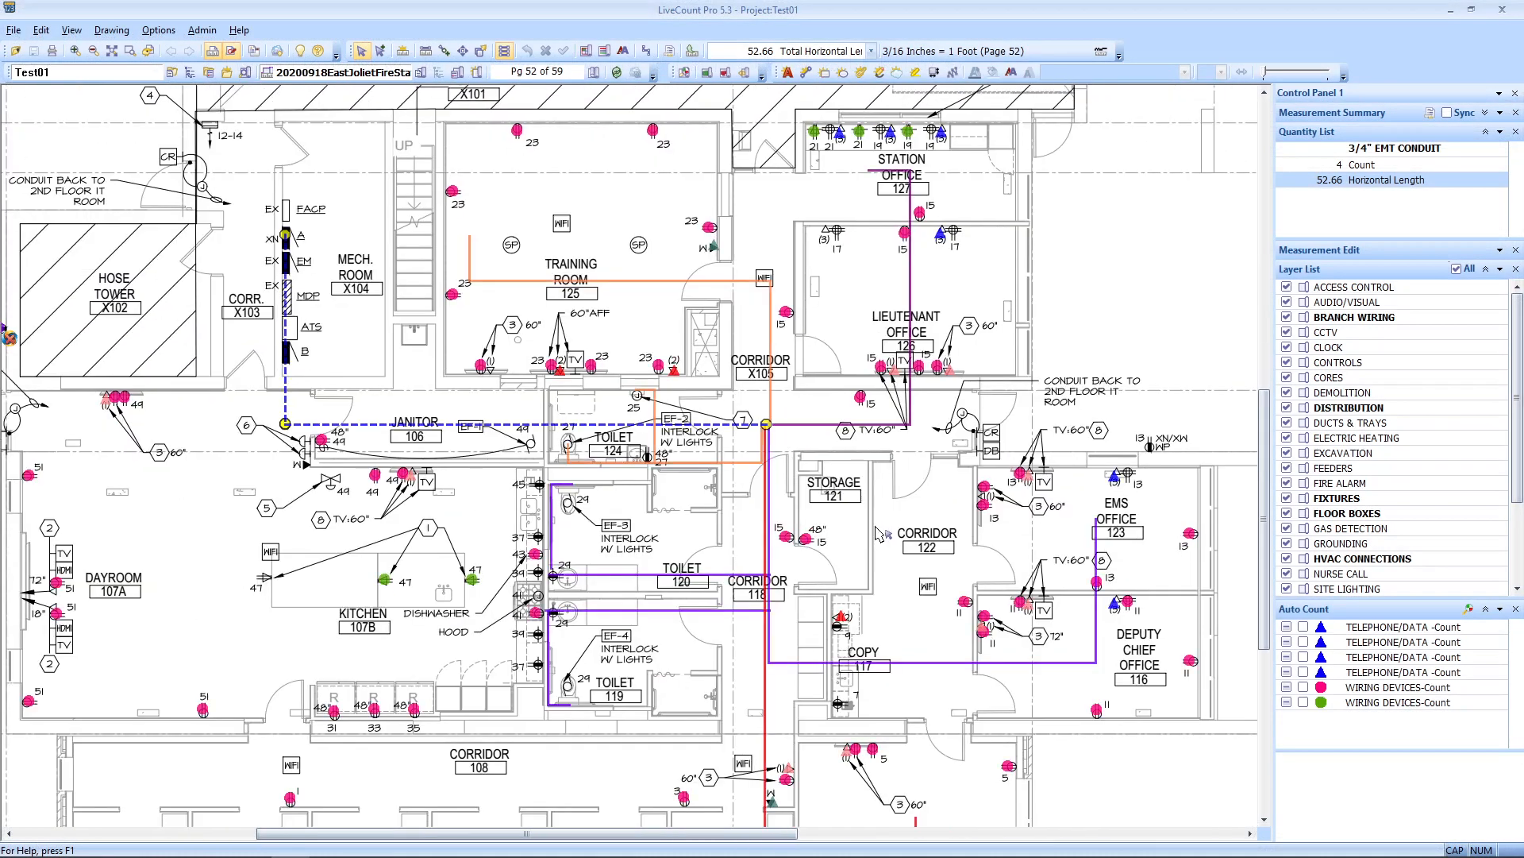
left_click(876, 528)
left_click_drag(782, 745, 724, 649)
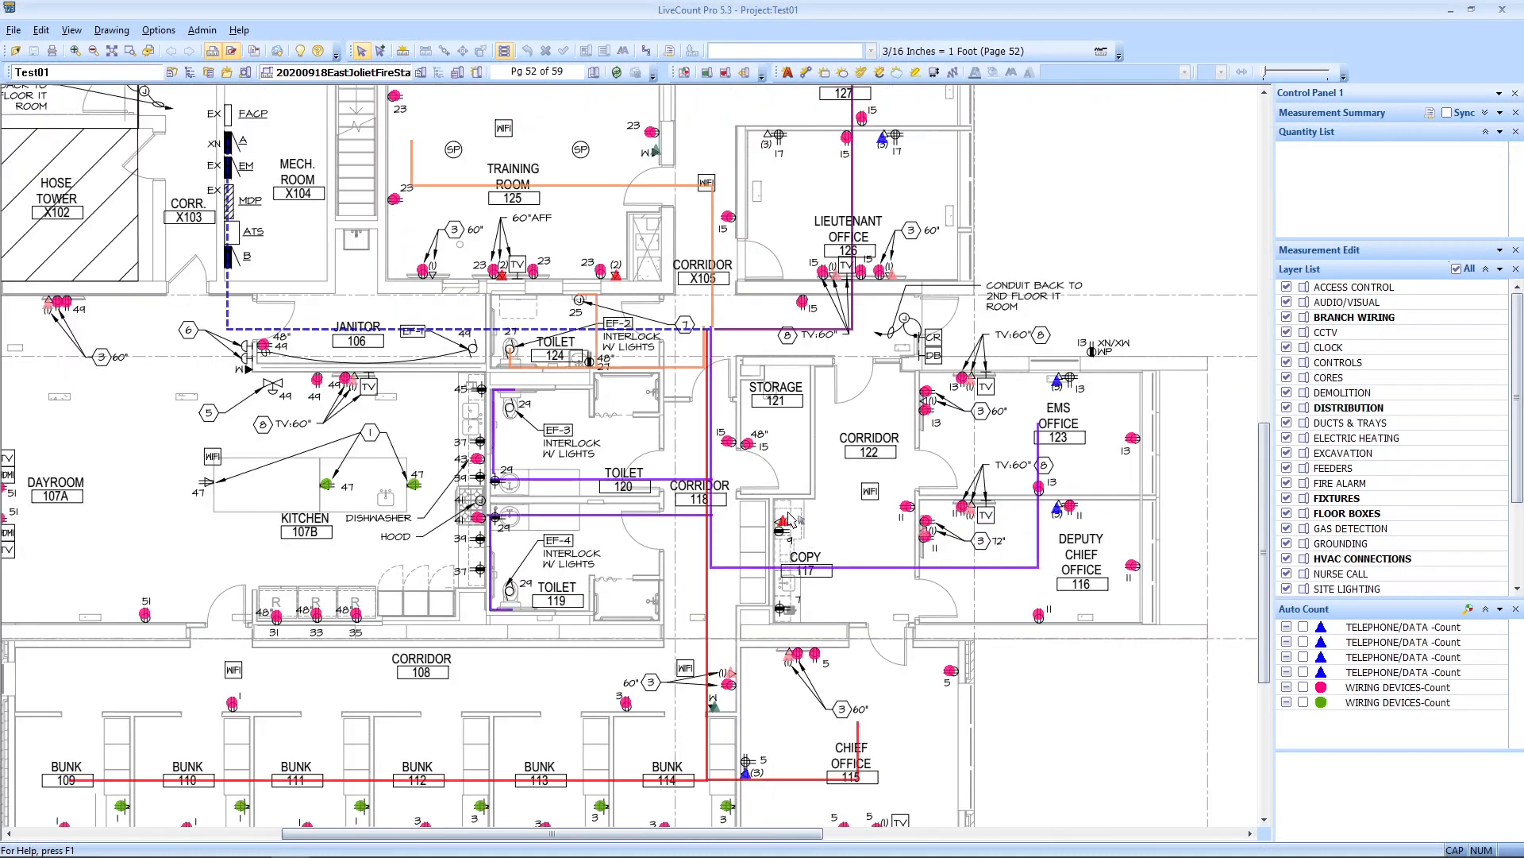
left_click_drag(762, 466, 869, 531)
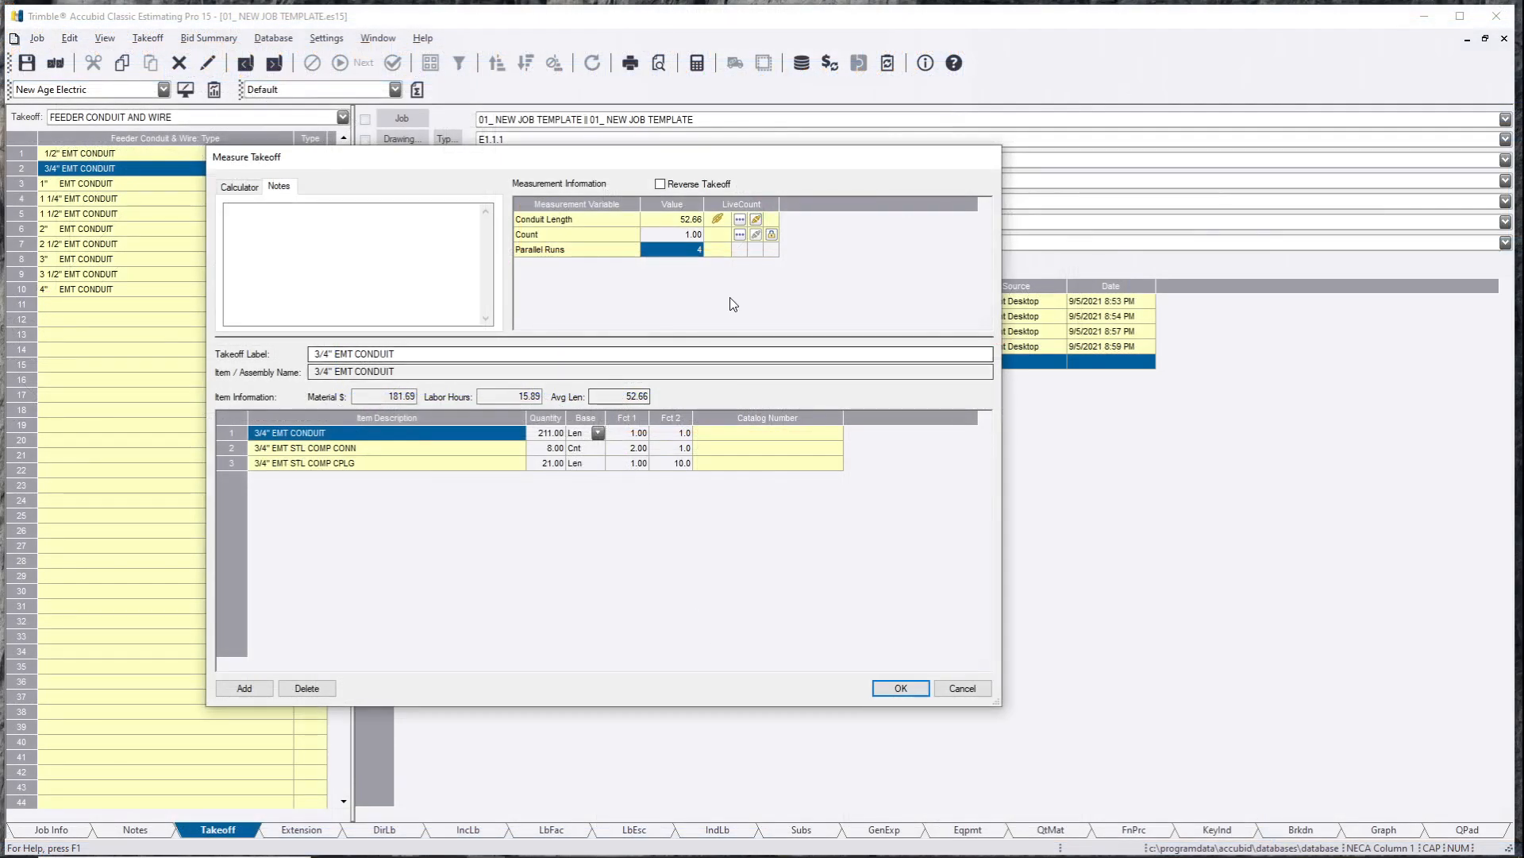
left_click(698, 253)
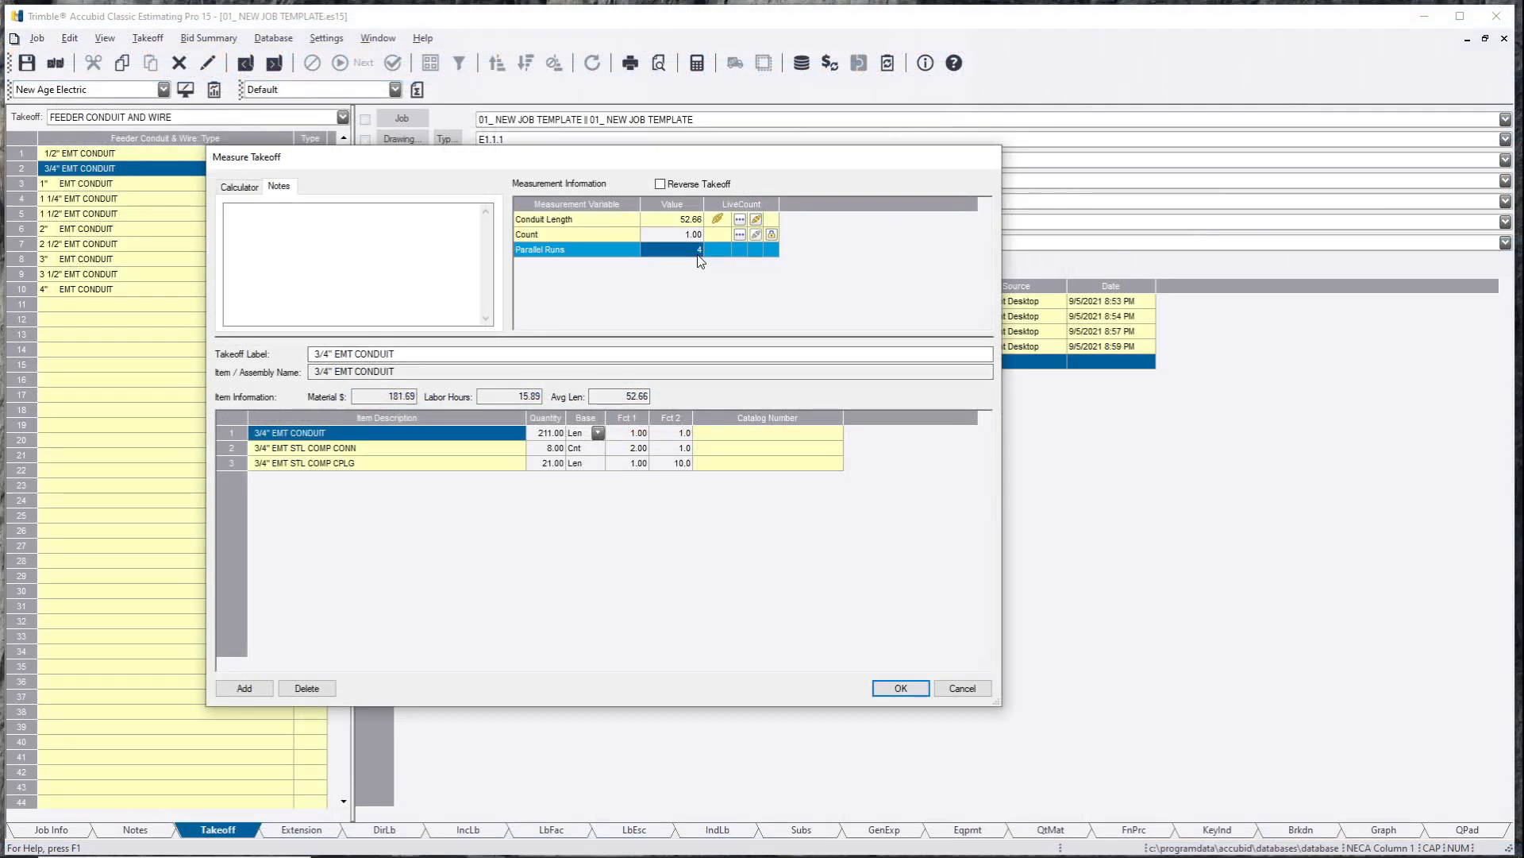
left_click(902, 688)
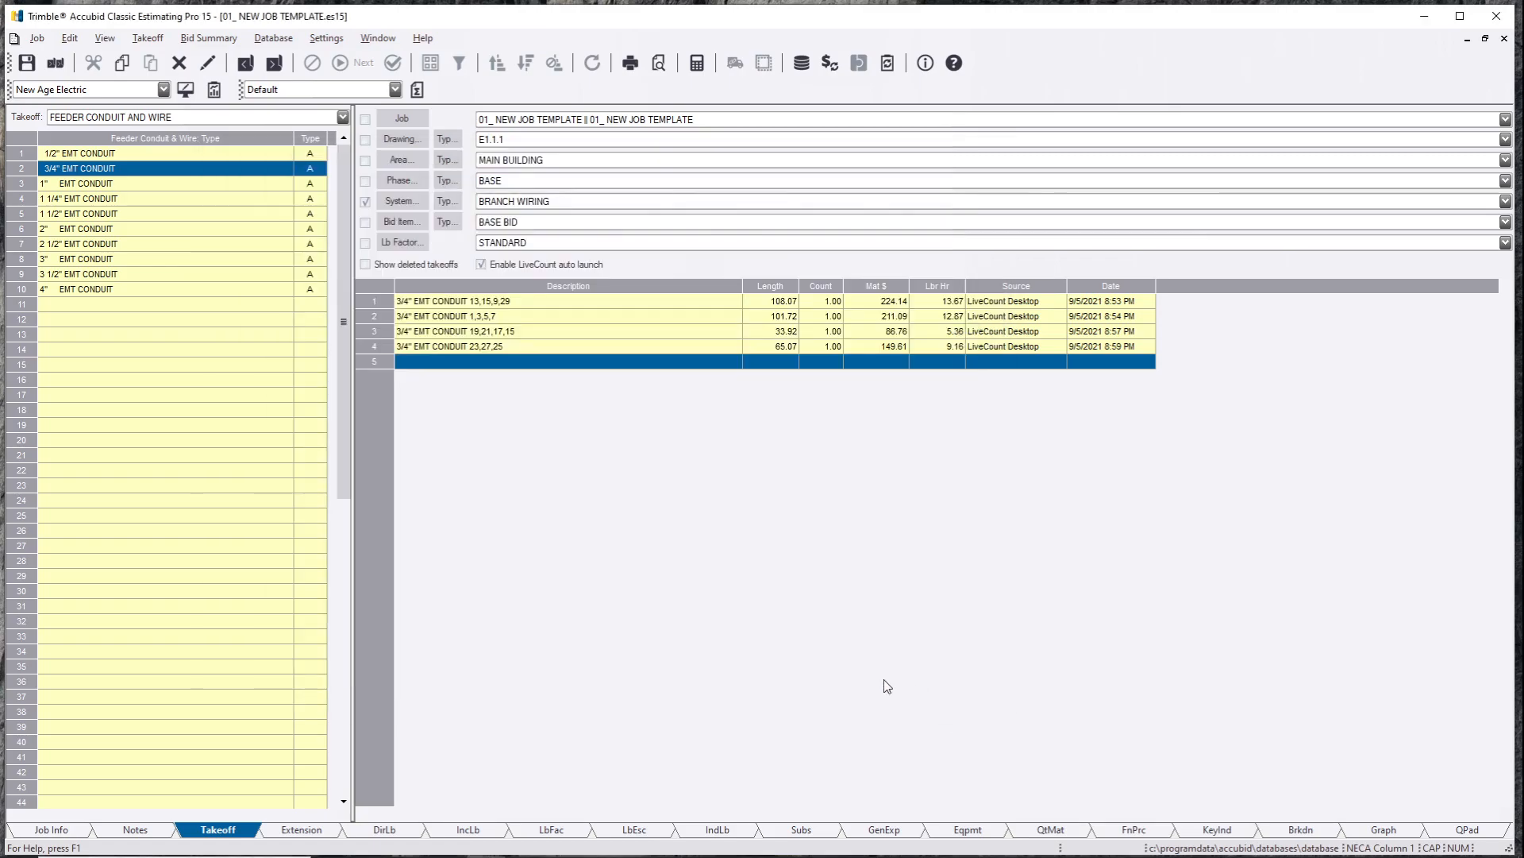
Continue to the feeder wire takeoff, choose #12 THHN, and set the number of conductors to 9.
left_click(346, 68)
left_click(117, 154)
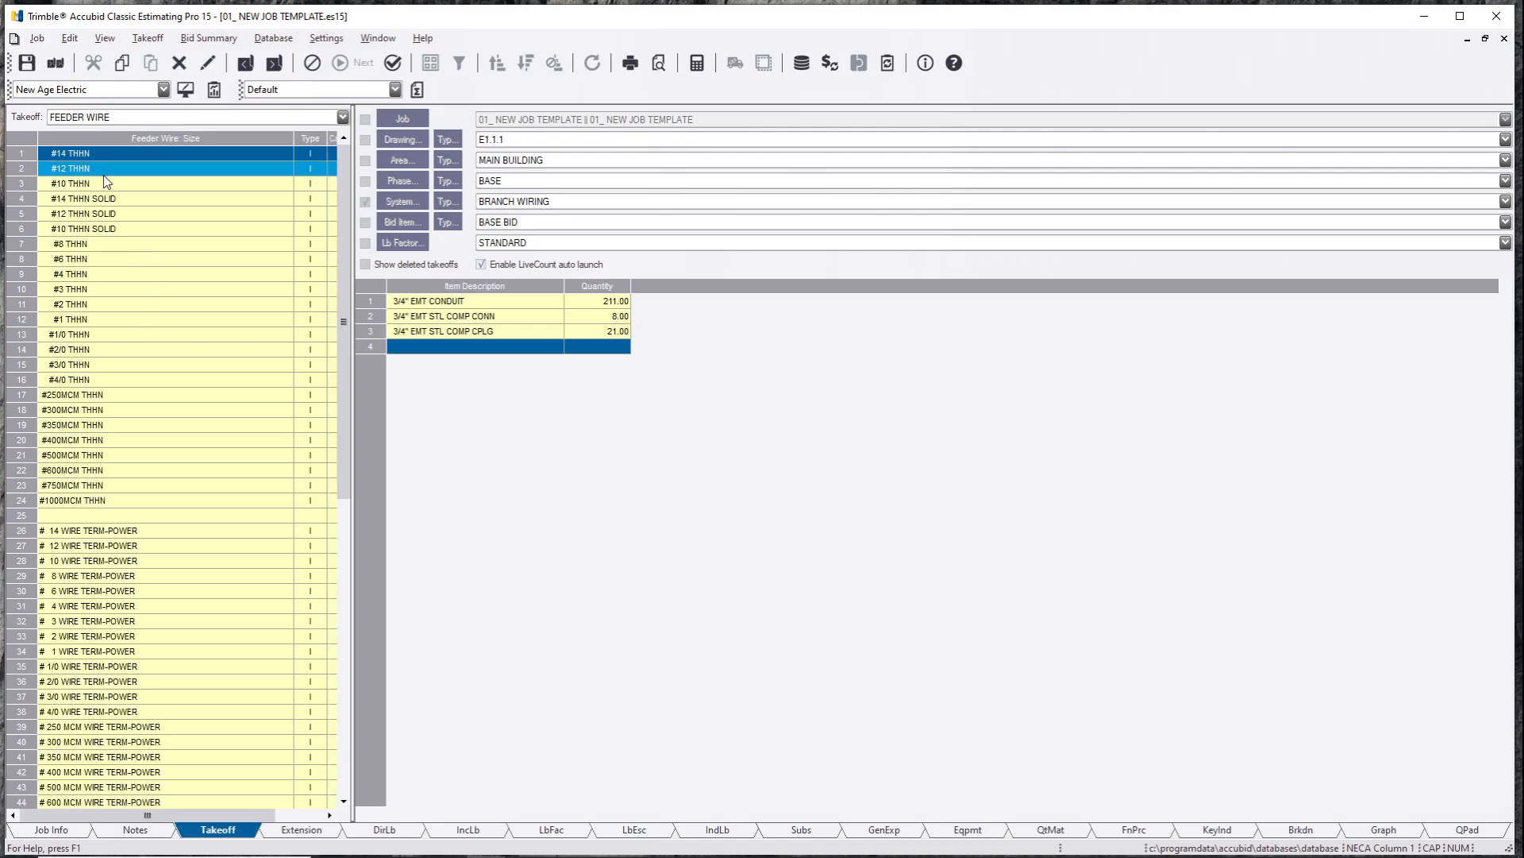
left_click(104, 170)
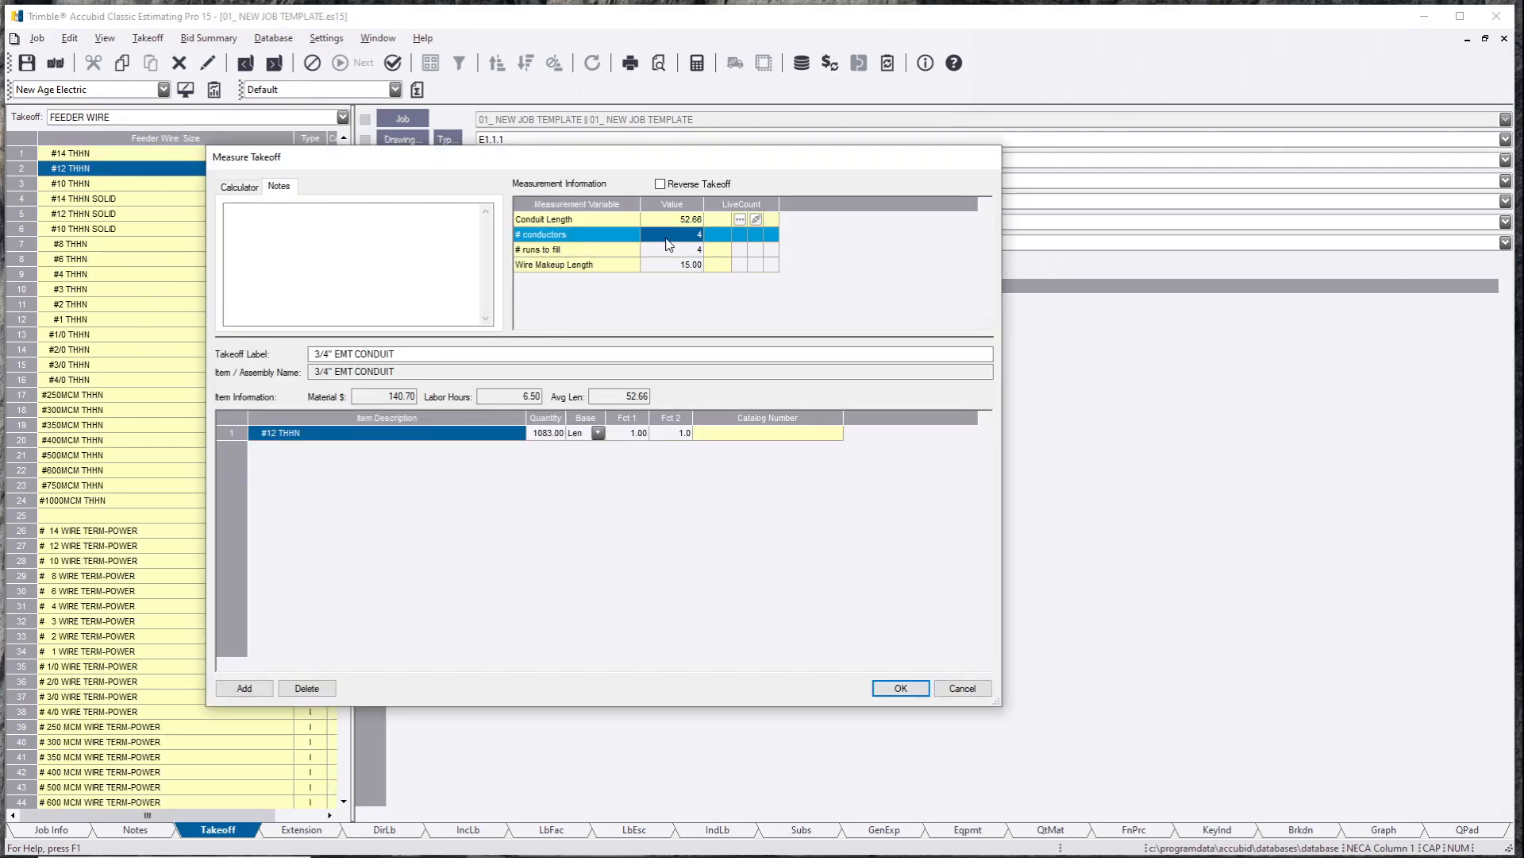
left_click(667, 237)
type("9")
key("Return")
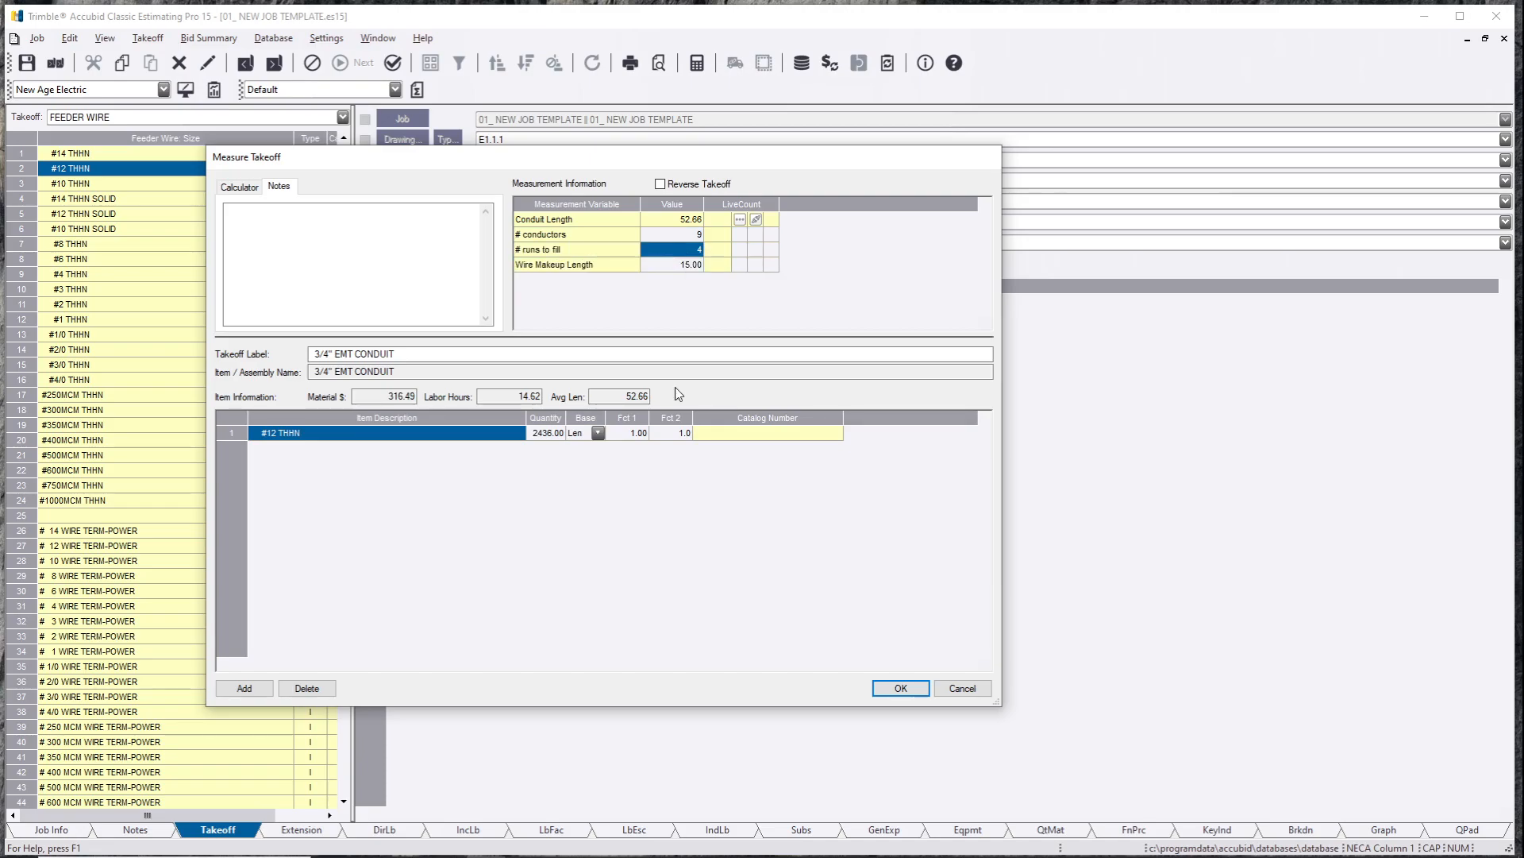
Set the Wire Makeup Length to 5 and accept the #12 THHN wire takeoff.
left_click(696, 272)
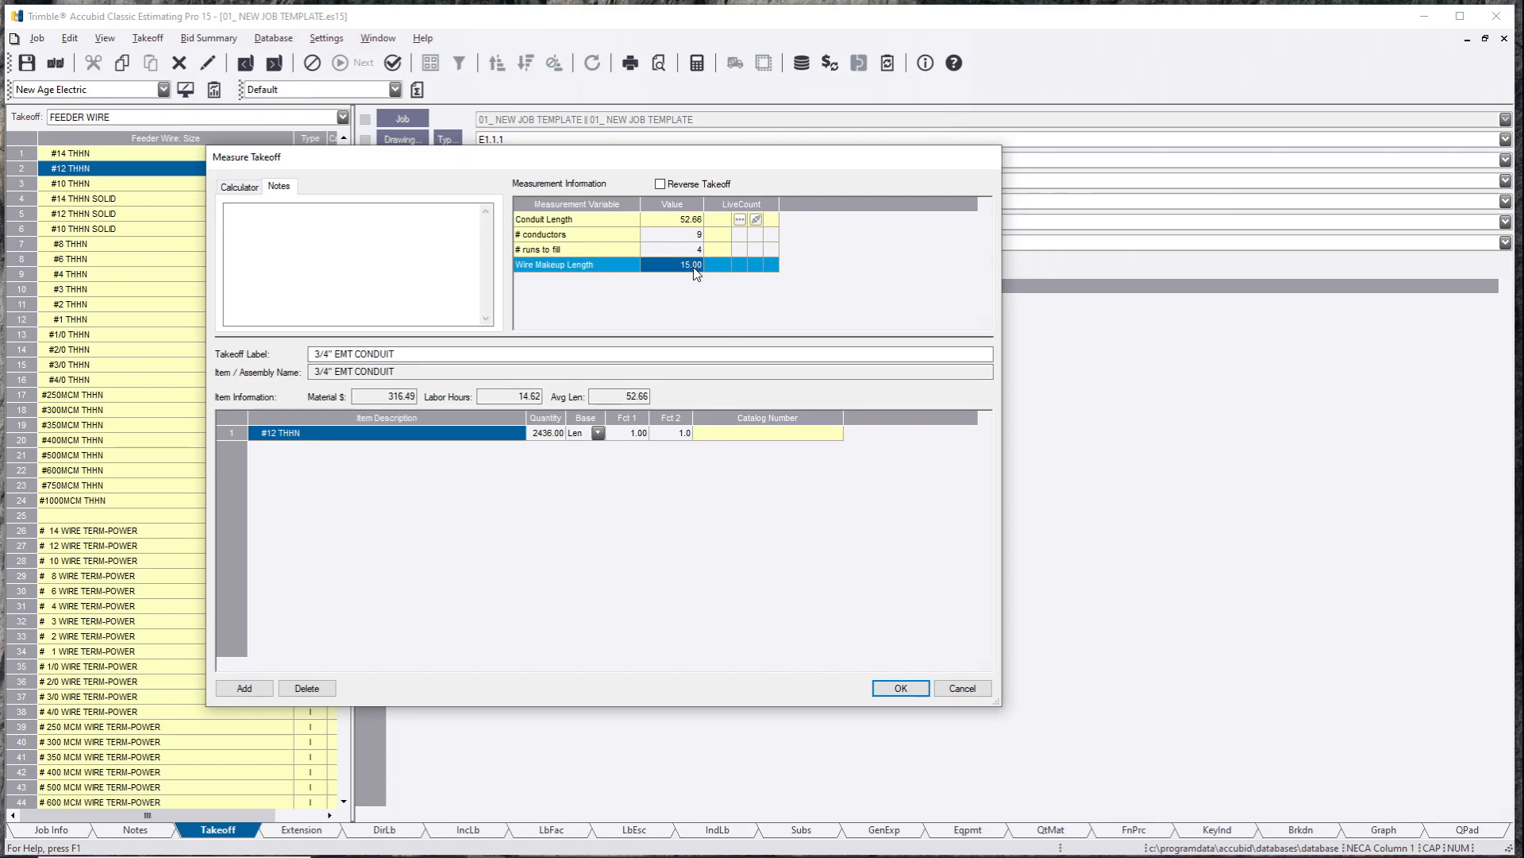
type("5")
key("Return")
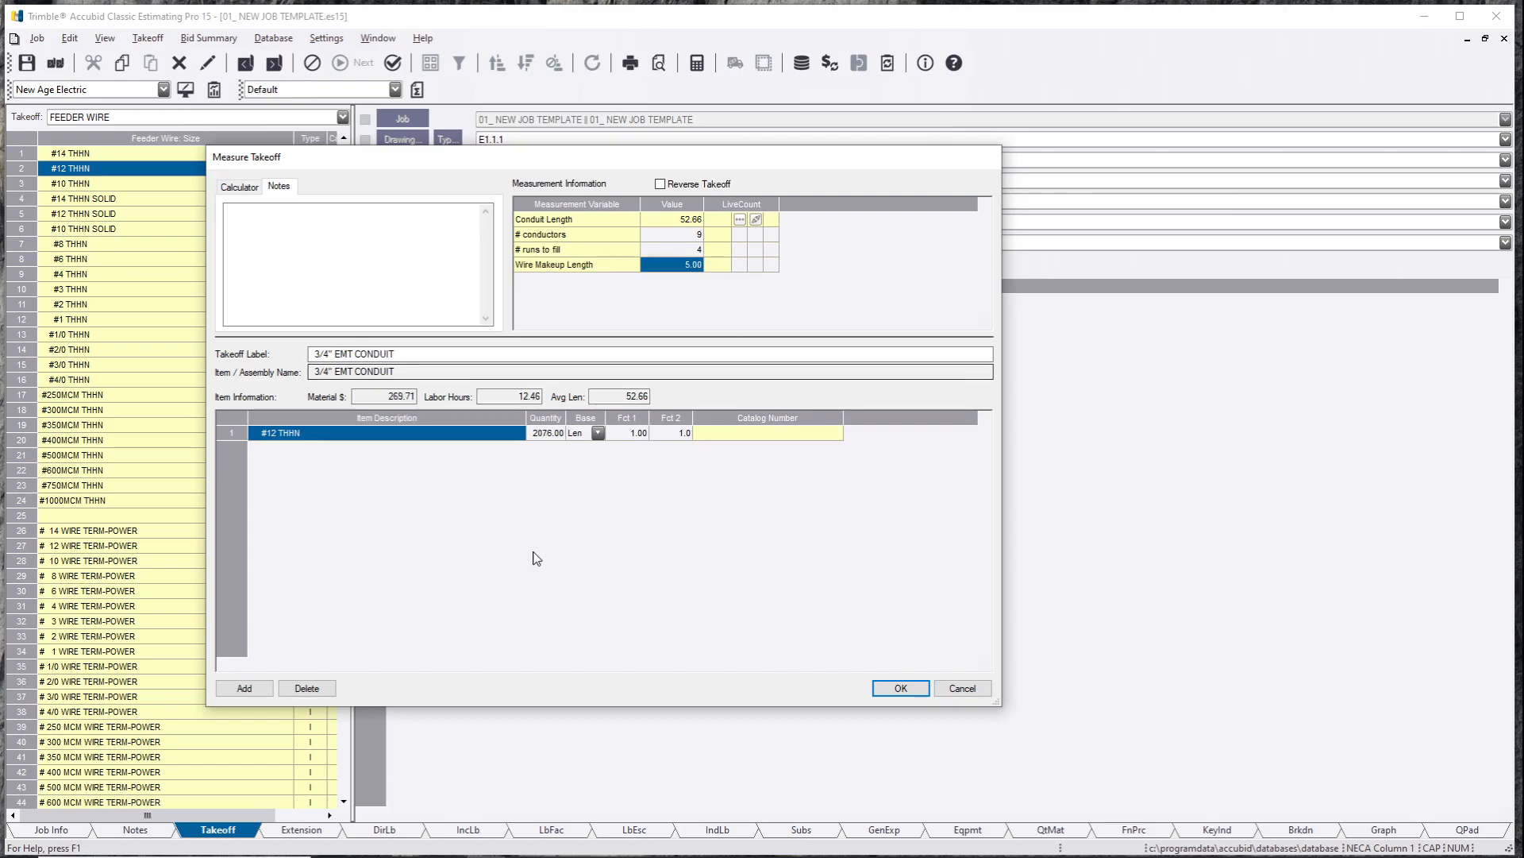
left_click(900, 688)
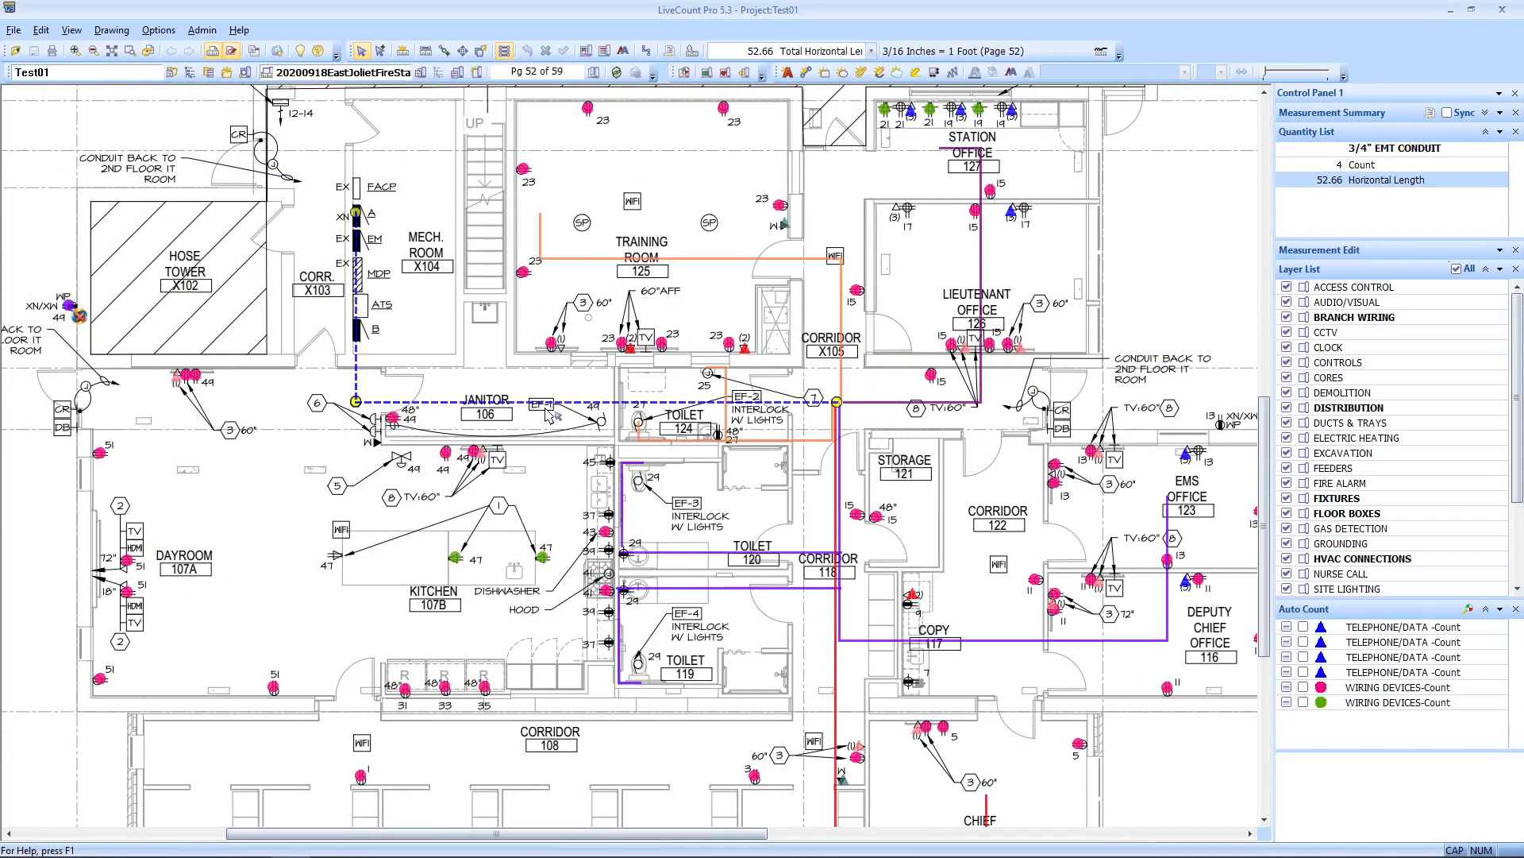
Examine the homerun's horizontal length in LiveCount and its route from panel A to Corridor X105.
mouse_move(545, 415)
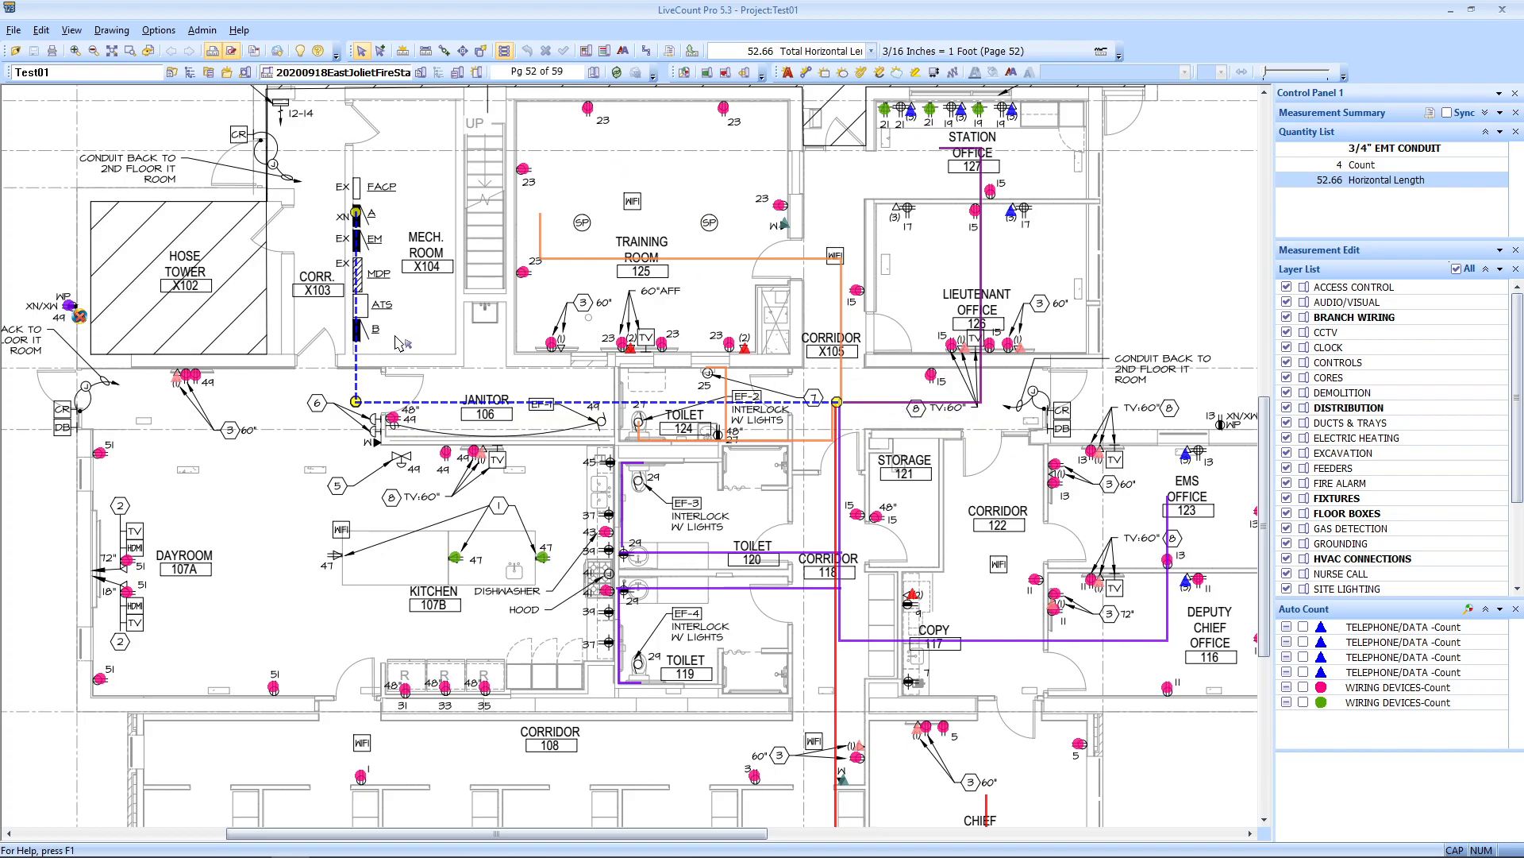
left_click(504, 52)
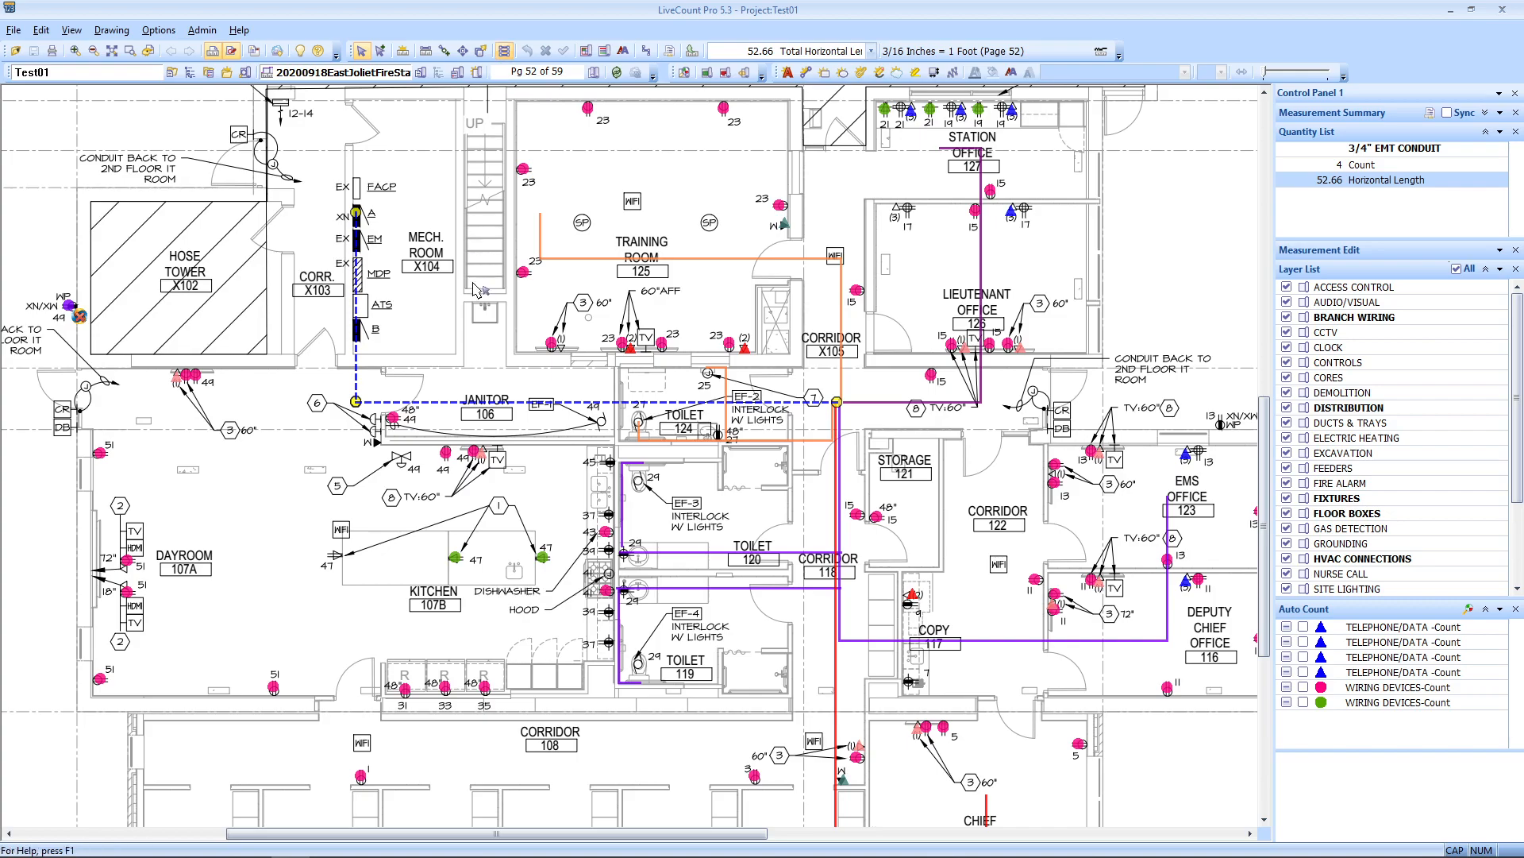
left_click(1368, 178)
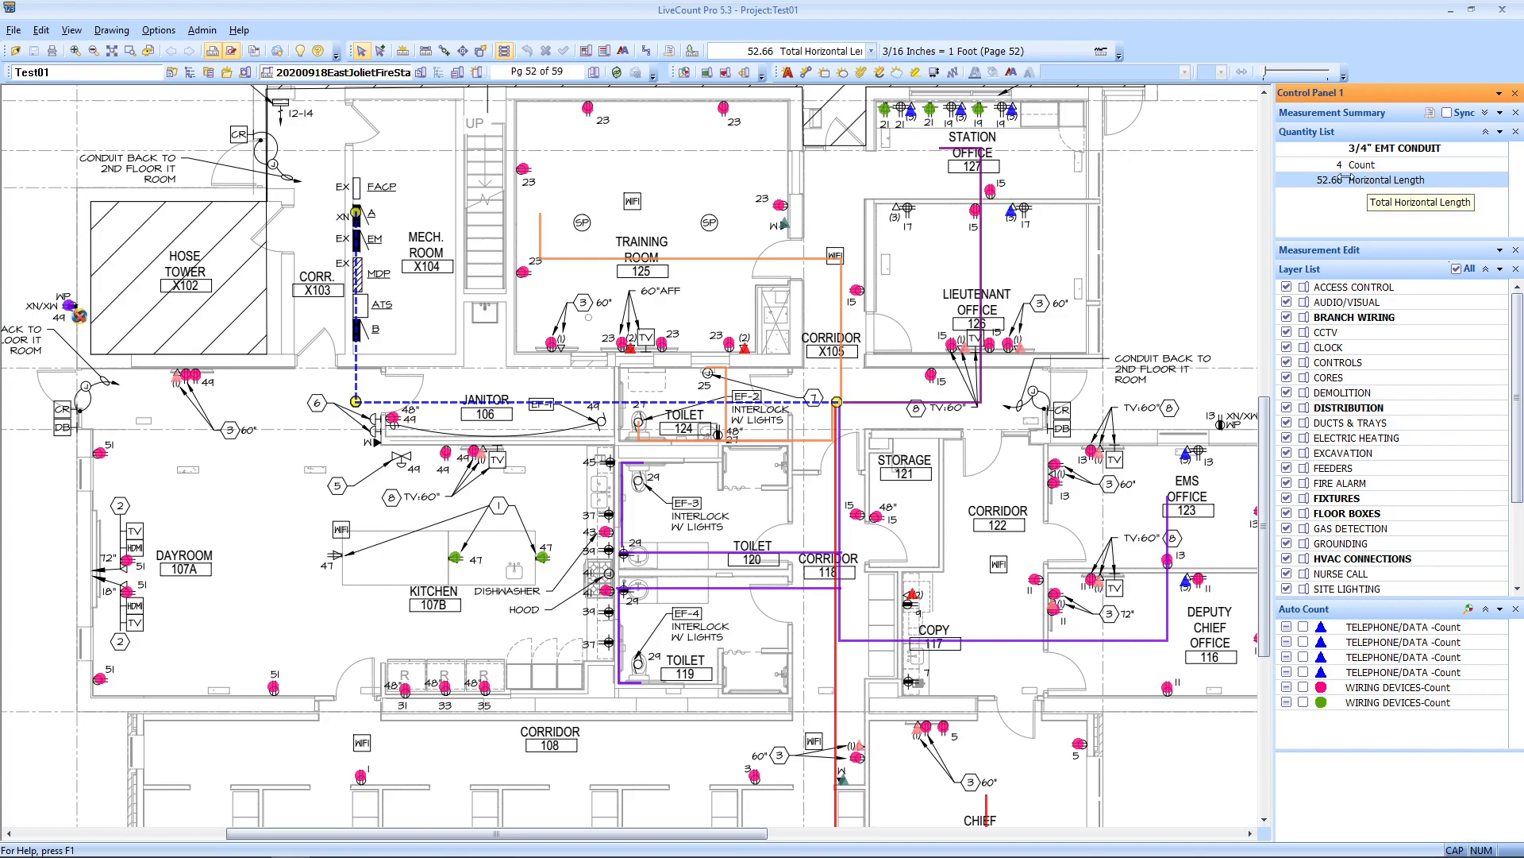
scroll(334, 227, "up", 1)
mouse_move(370, 220)
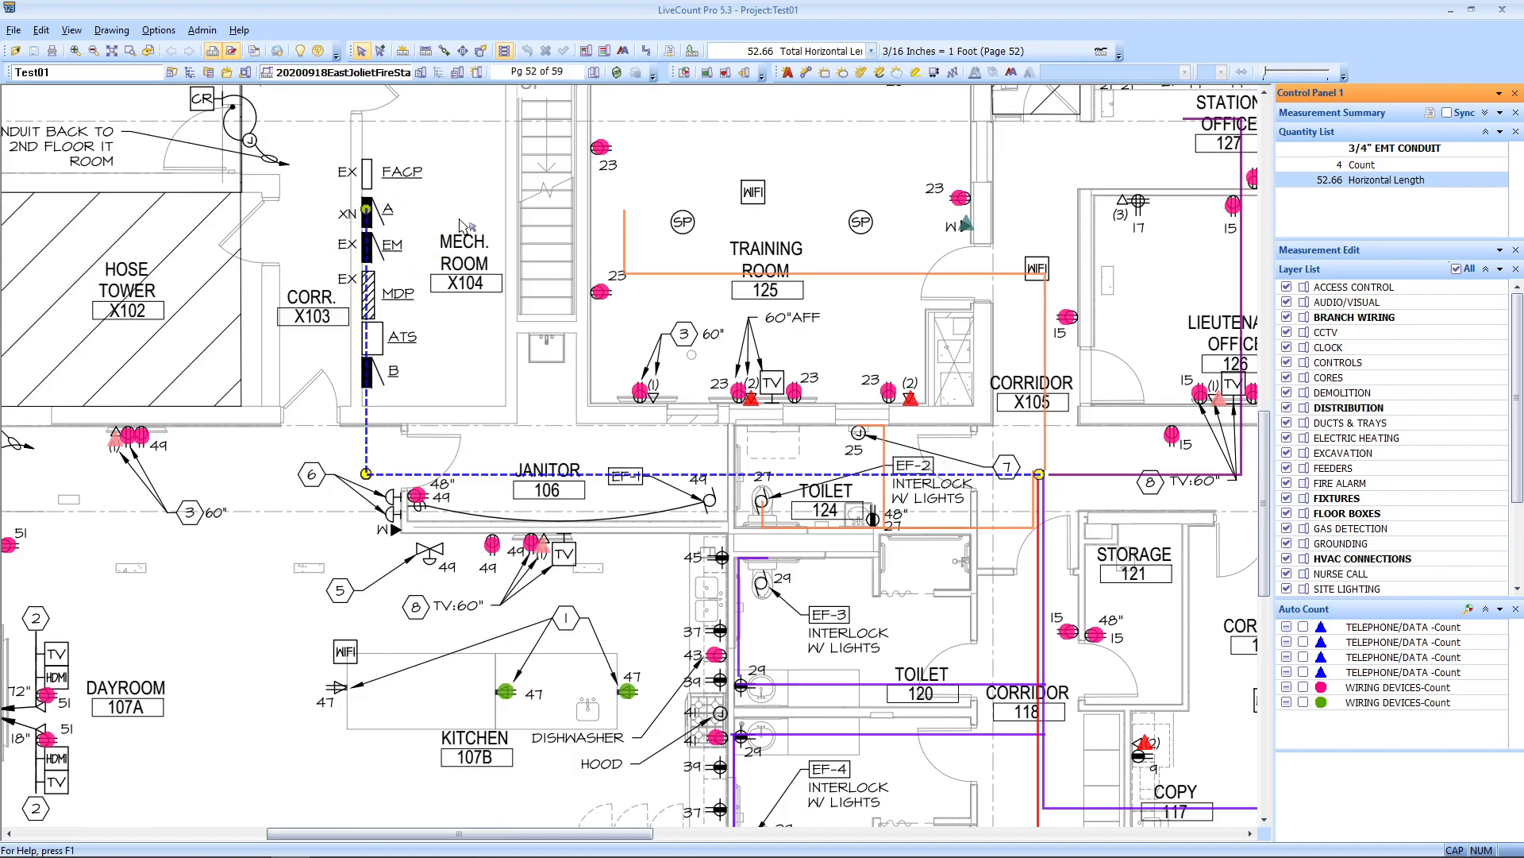
left_click_drag(410, 288, 431, 337)
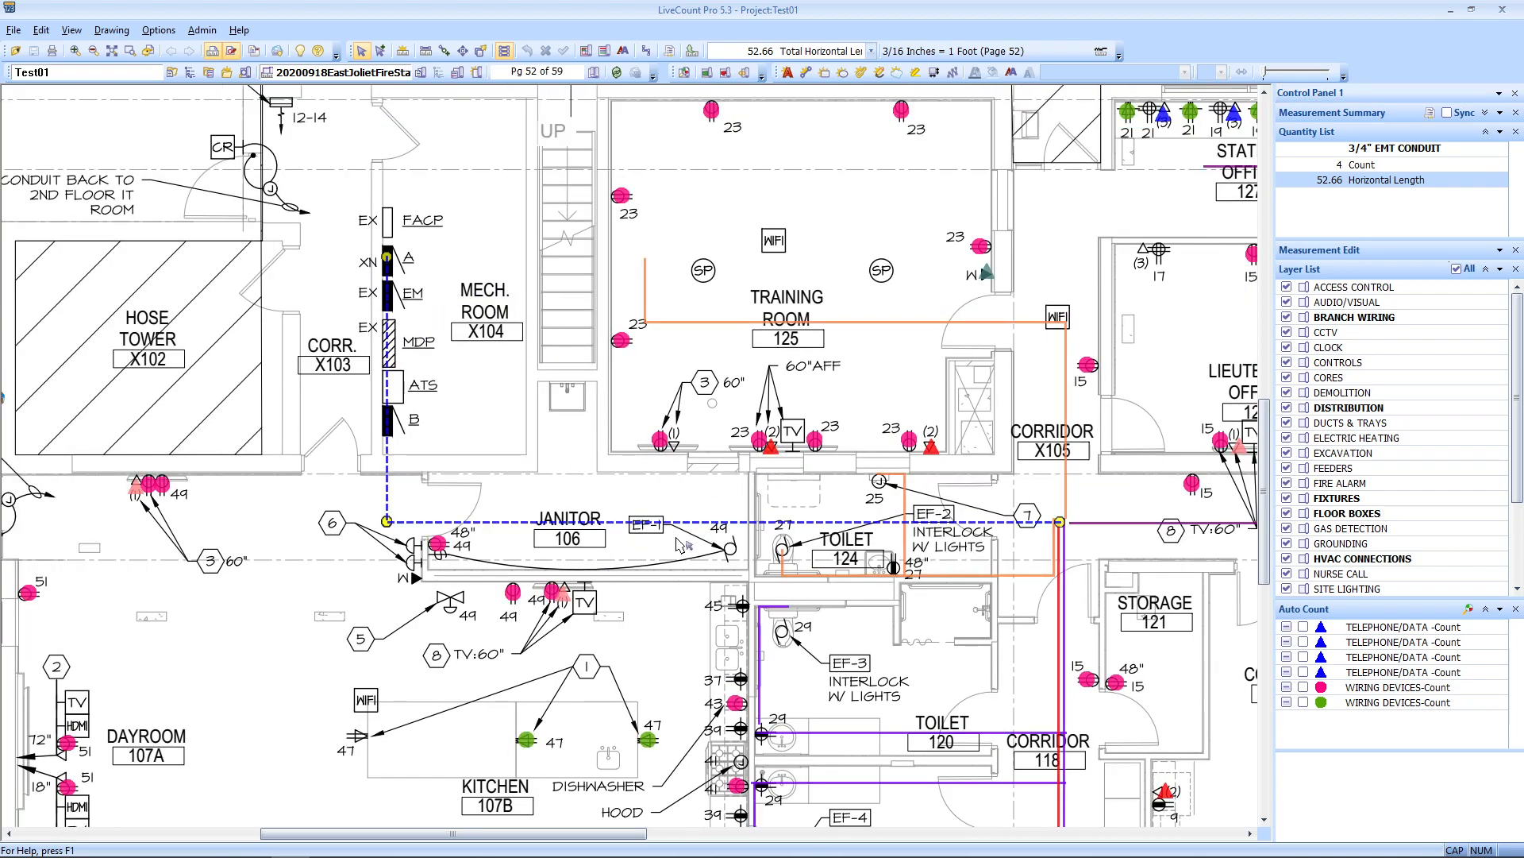
Change the homerun trace's layer to BRANCH WIRING, apply it, and reselect the run to review its quantities.
mouse_move(679, 544)
right_click(624, 523)
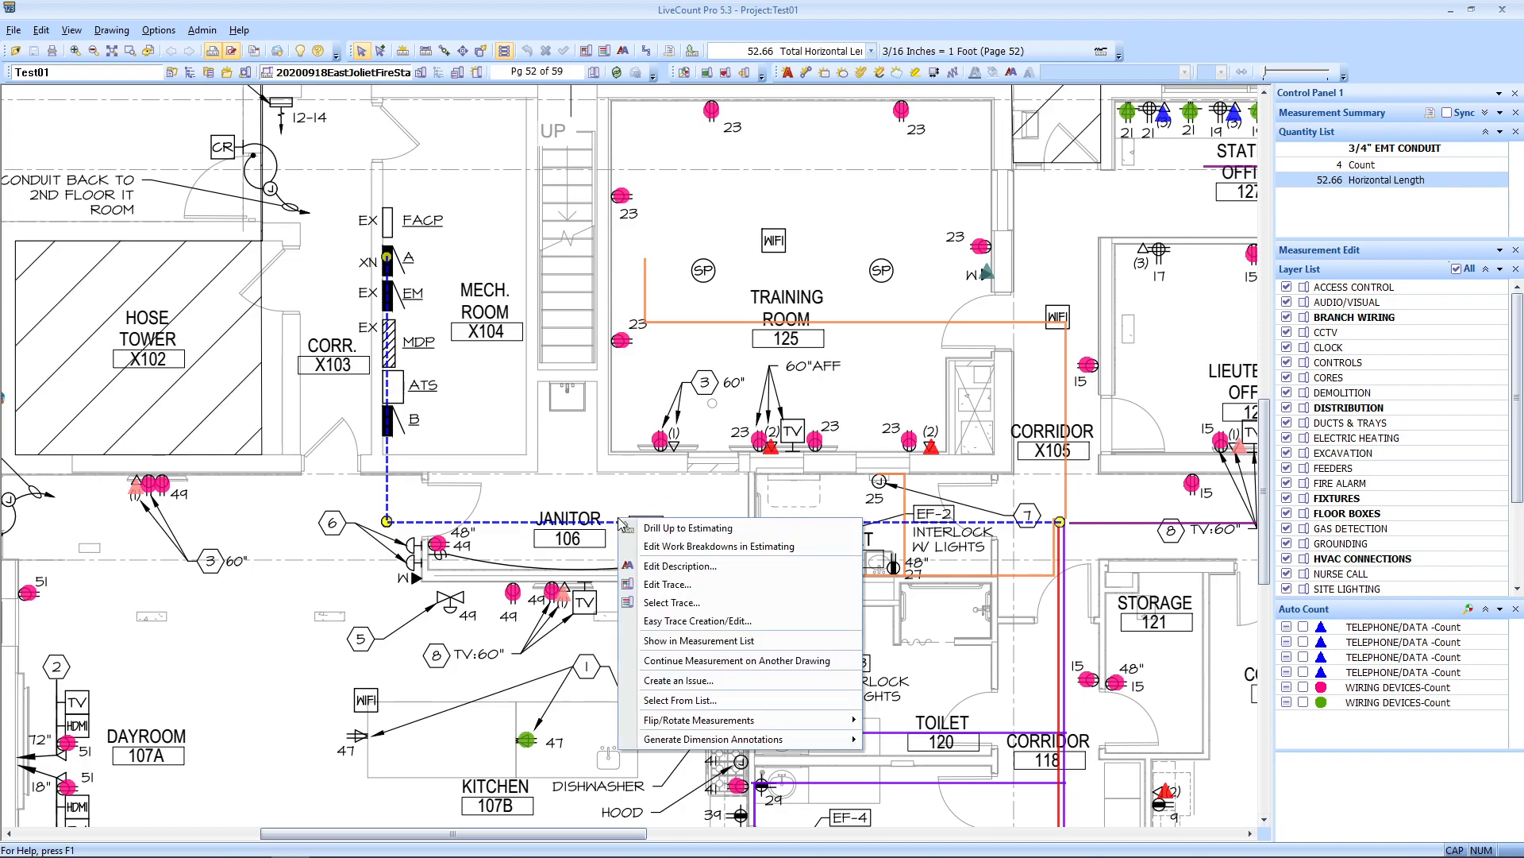
left_click(683, 584)
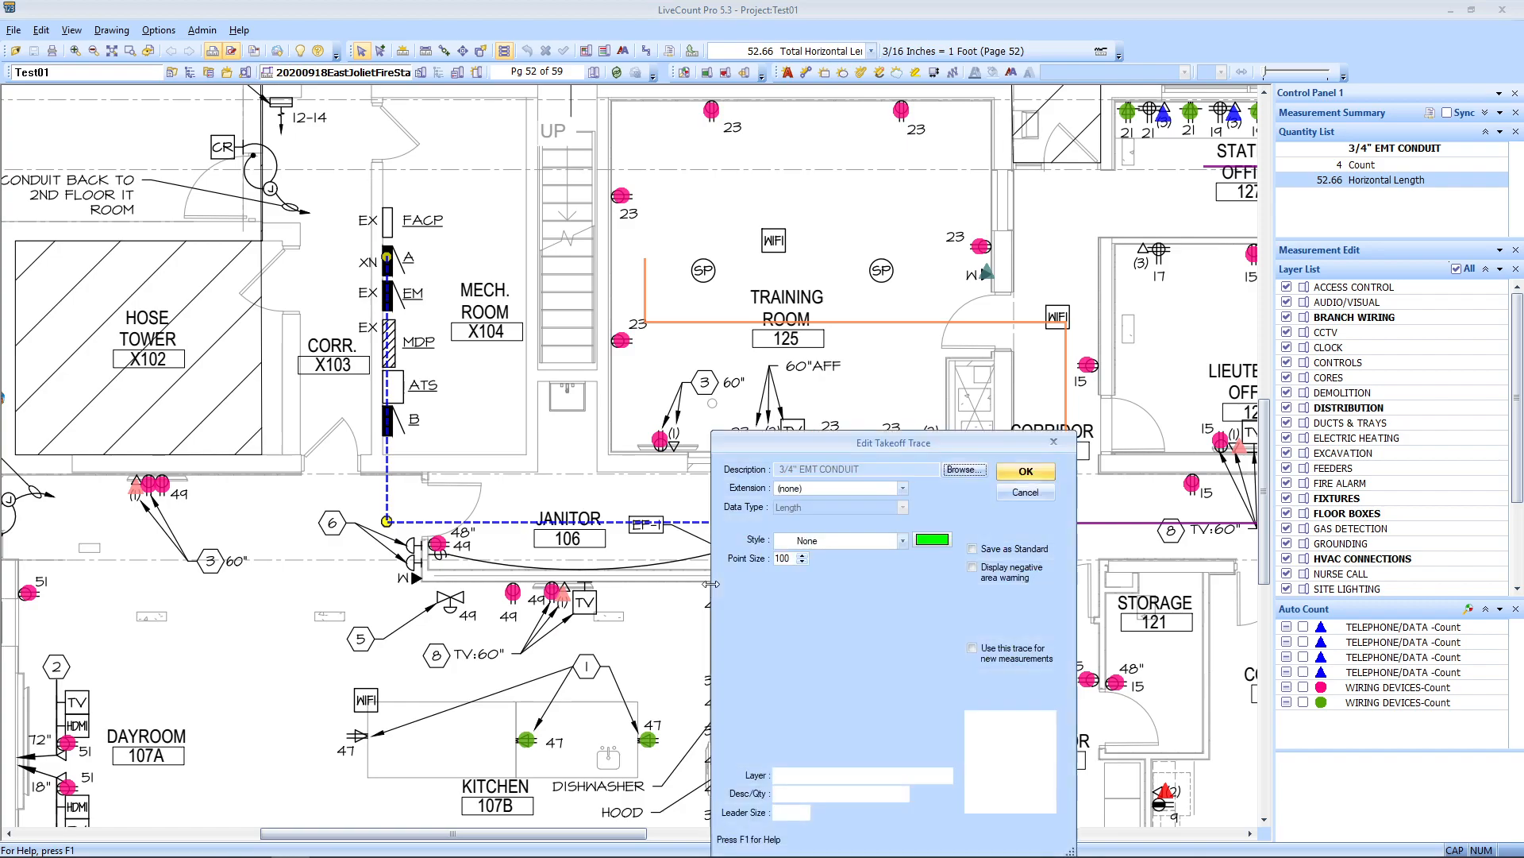
left_click_drag(869, 449, 782, 324)
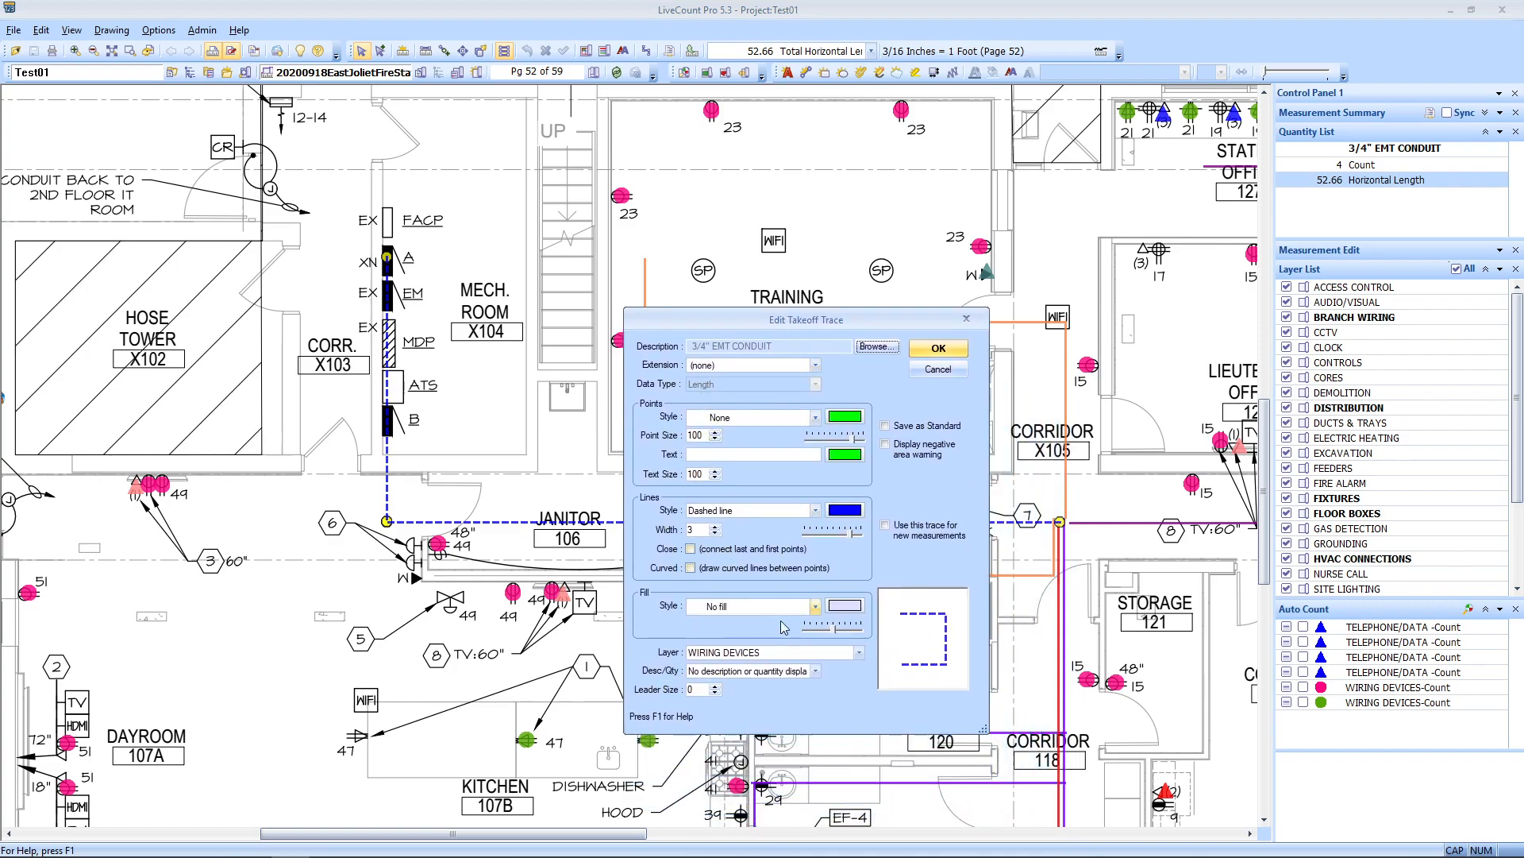
left_click(790, 652)
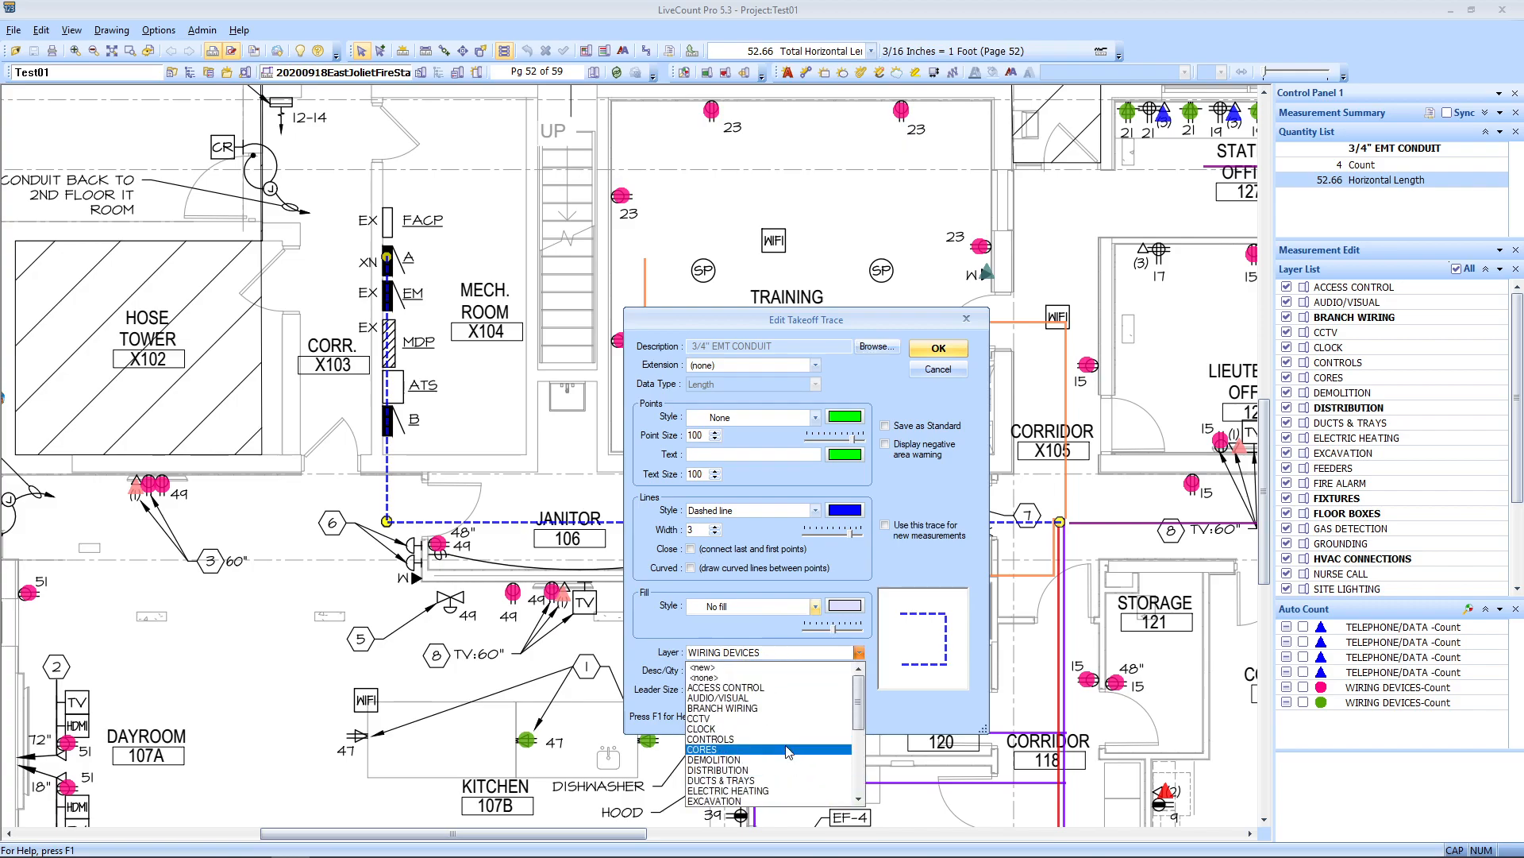
left_click(782, 708)
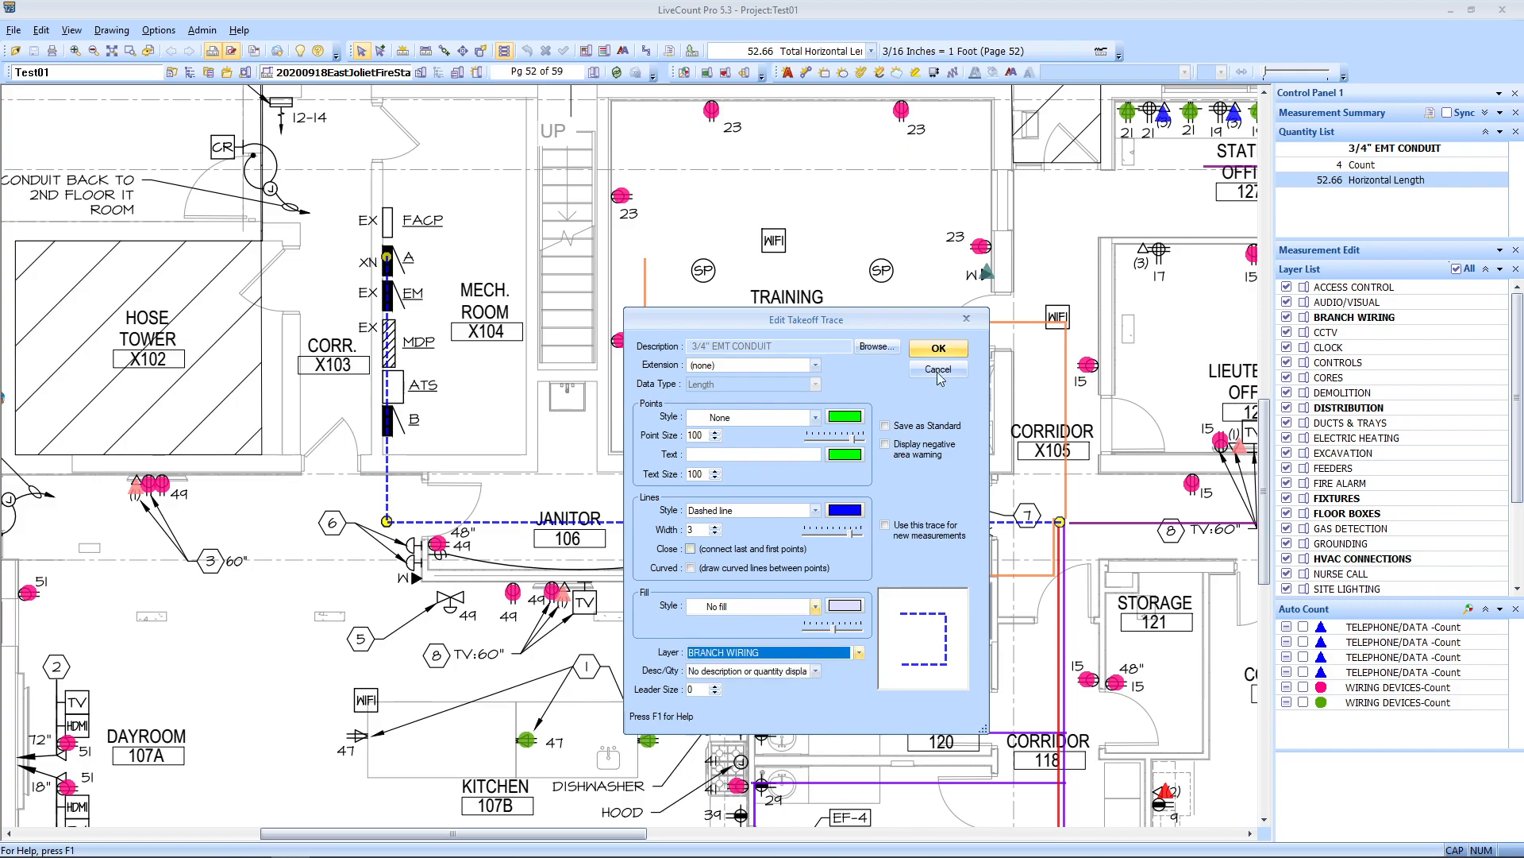
left_click(940, 350)
left_click(642, 489)
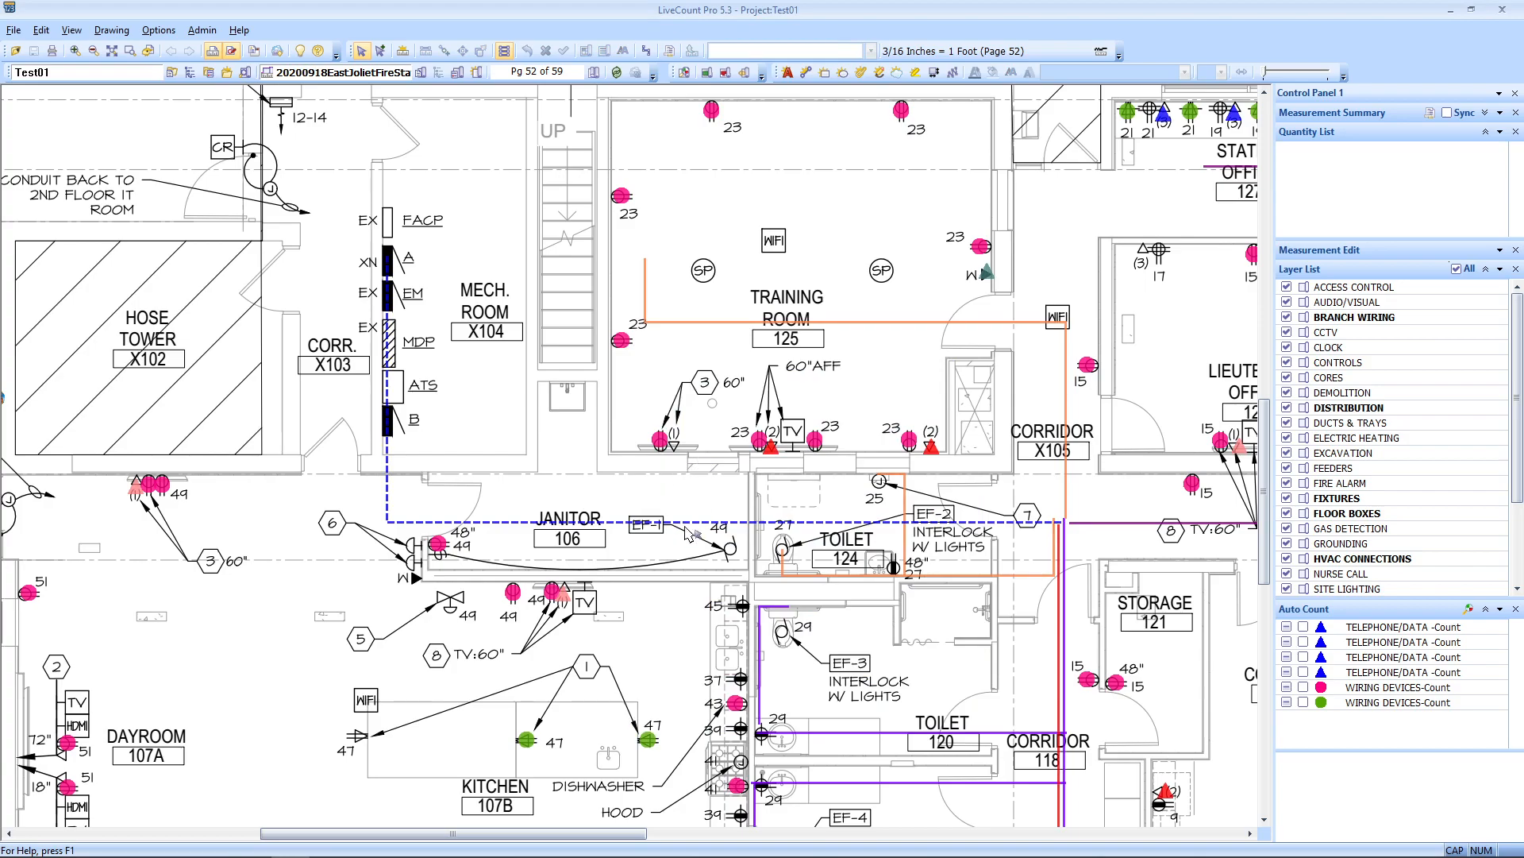
left_click(677, 522)
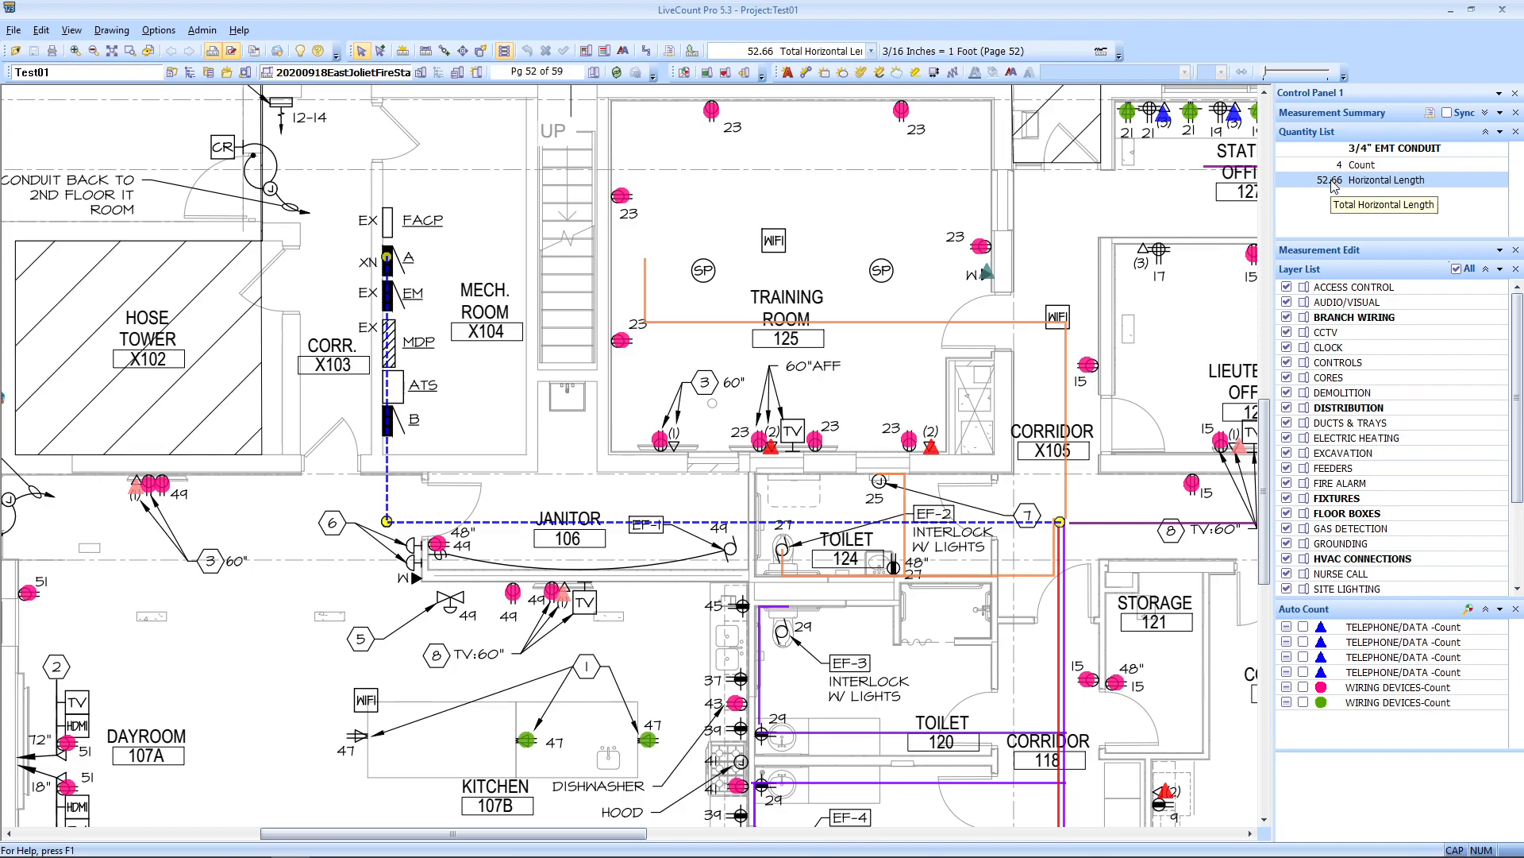
Compare the lengths of the Training Room 125 conduit run and the panel A homerun, and examine the data outlet in Copy 117.
left_click(715, 413)
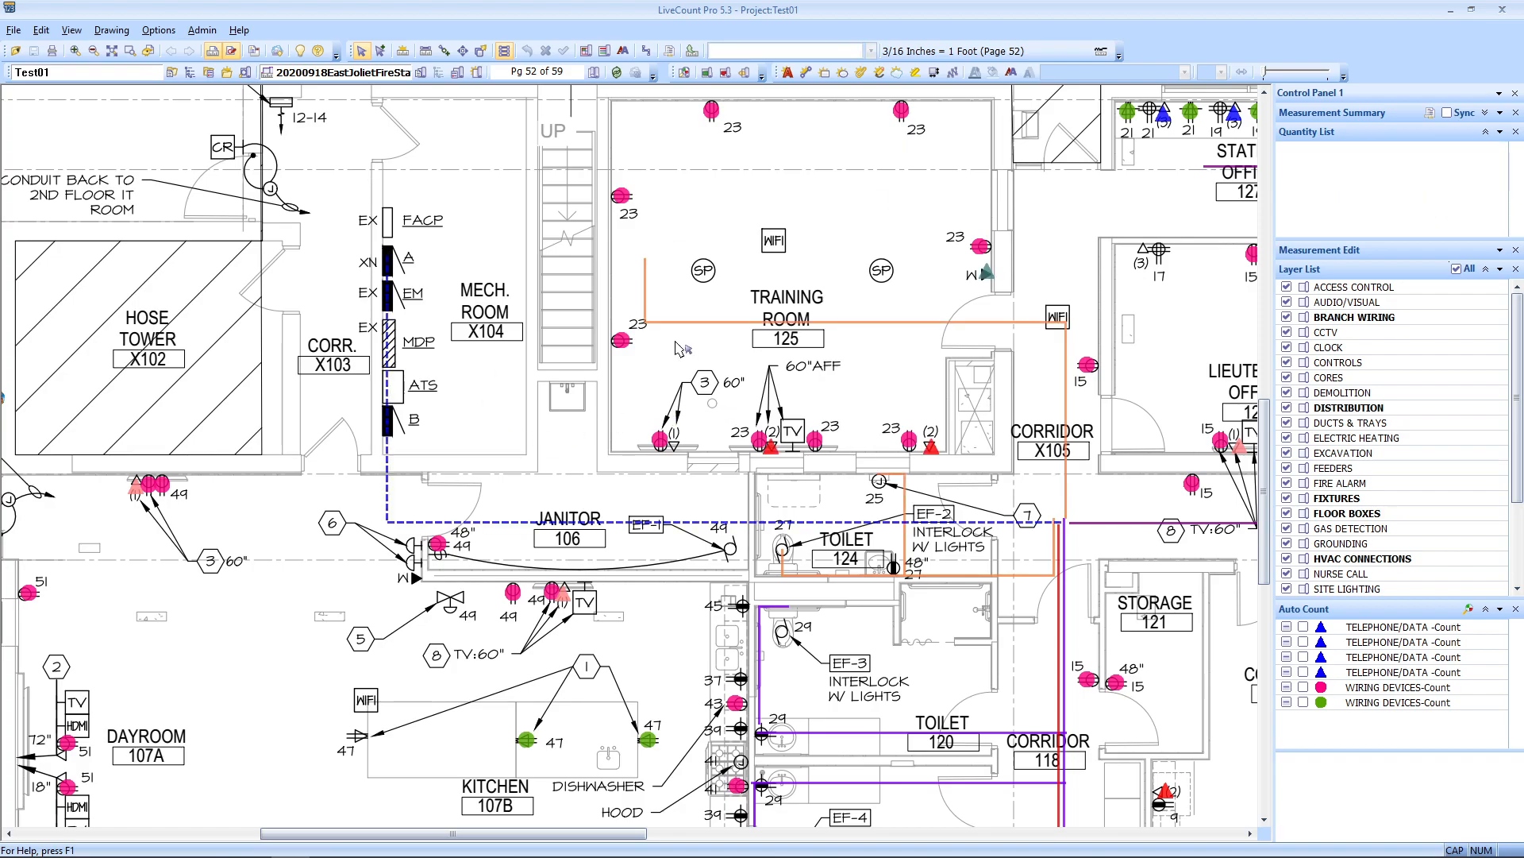
left_click(716, 323)
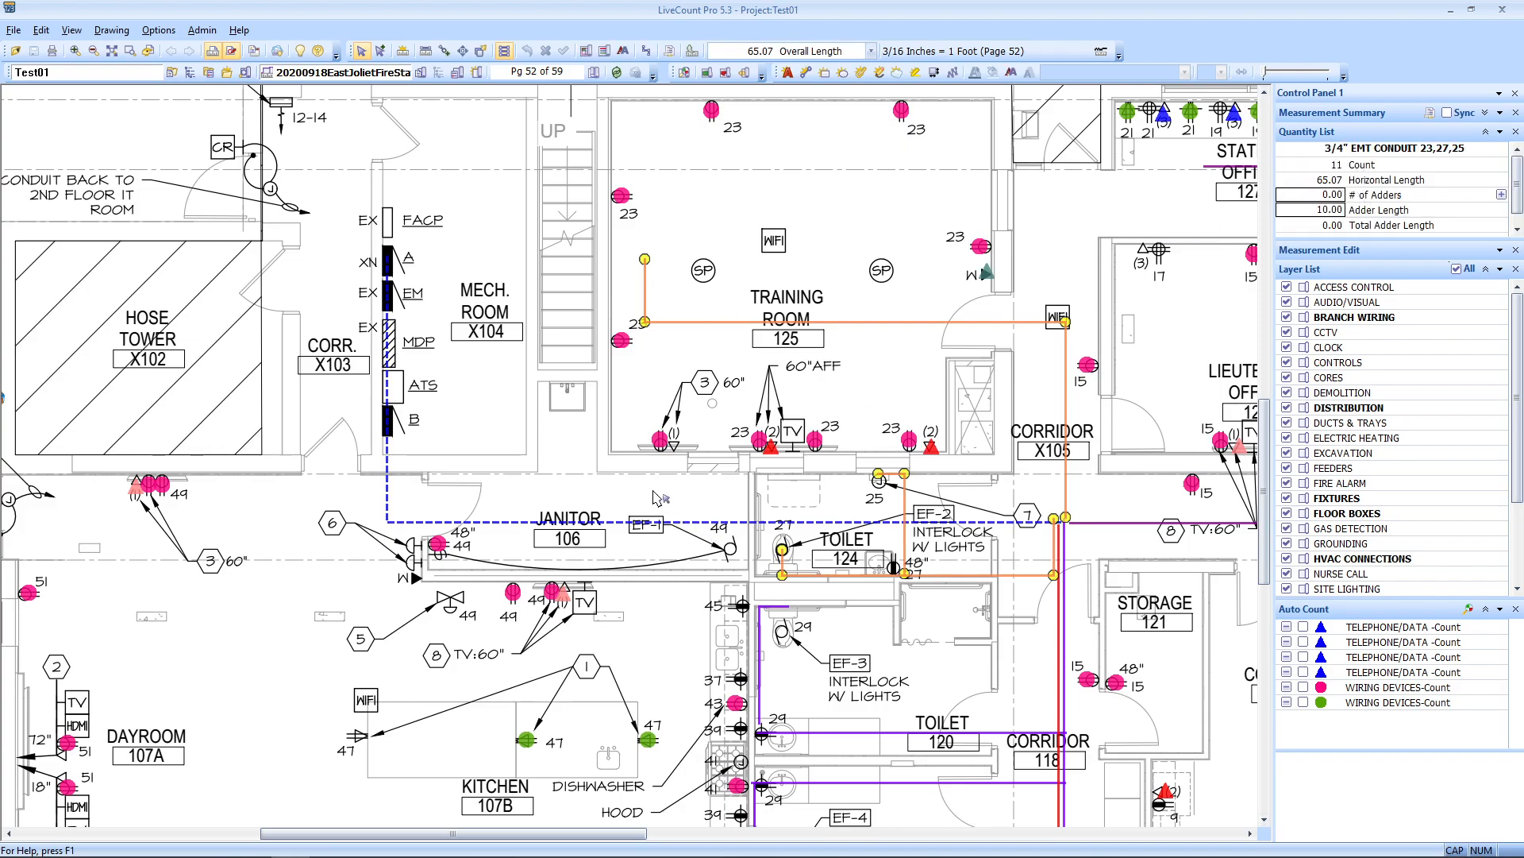
left_click(648, 523)
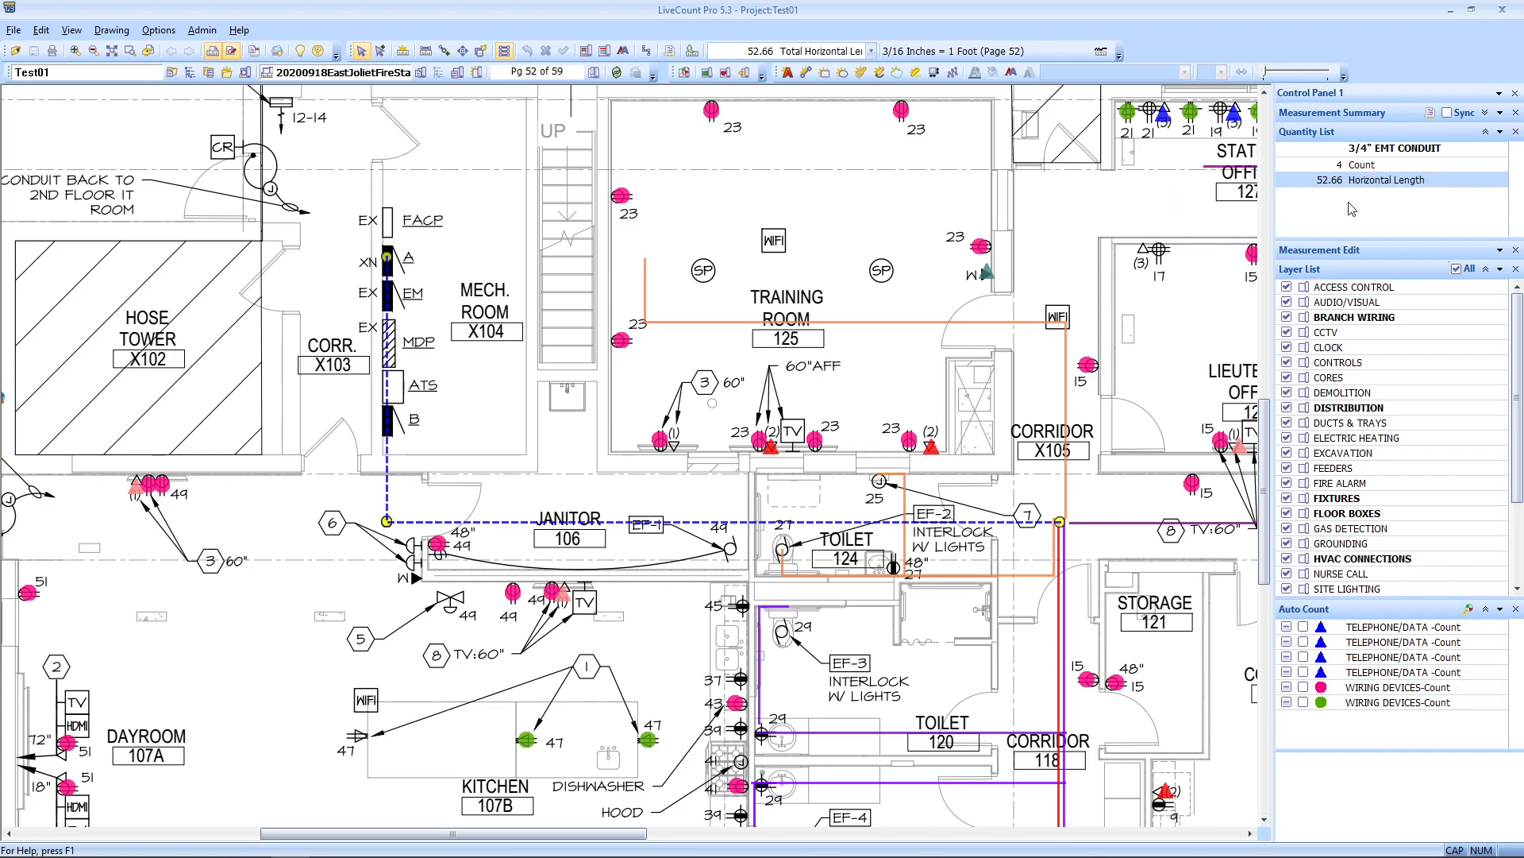
left_click(586, 454)
scroll(556, 434, "down", 2)
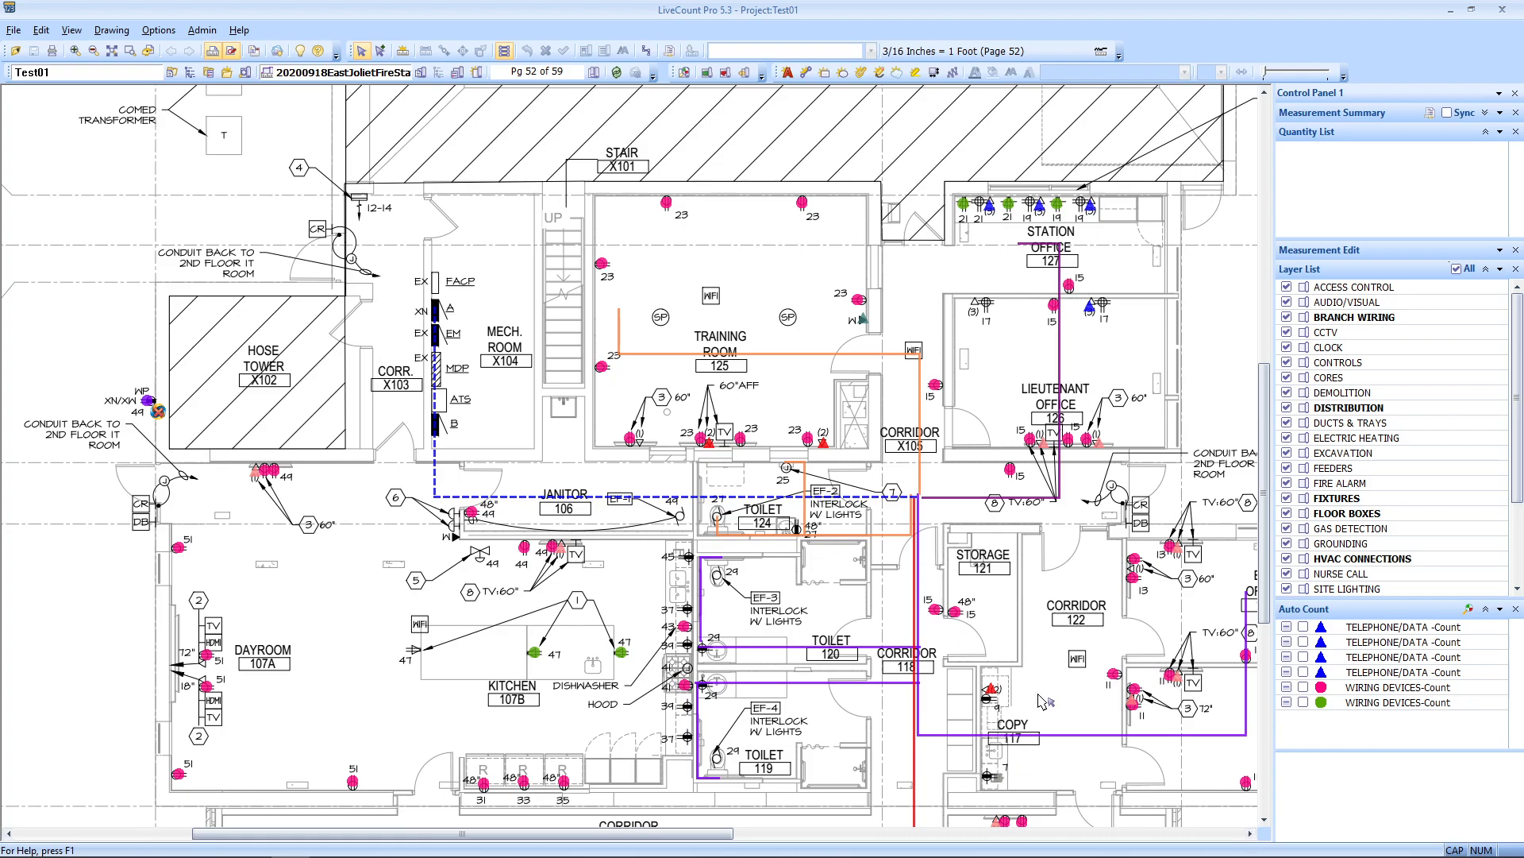
scroll(1032, 699, "up", 3)
scroll(778, 480, "up", 3)
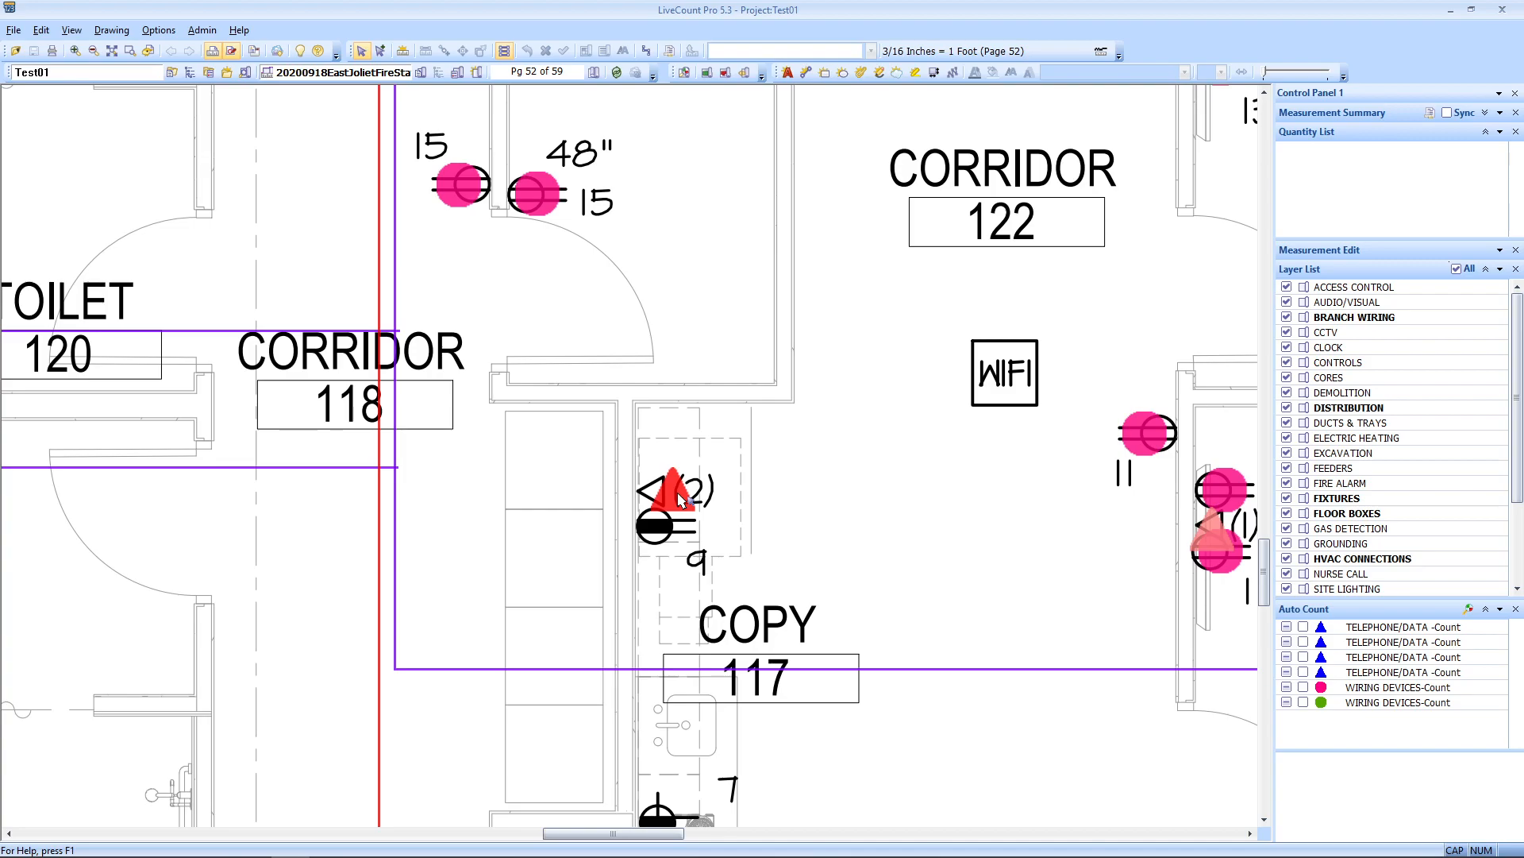
scroll(681, 498, "down", 5)
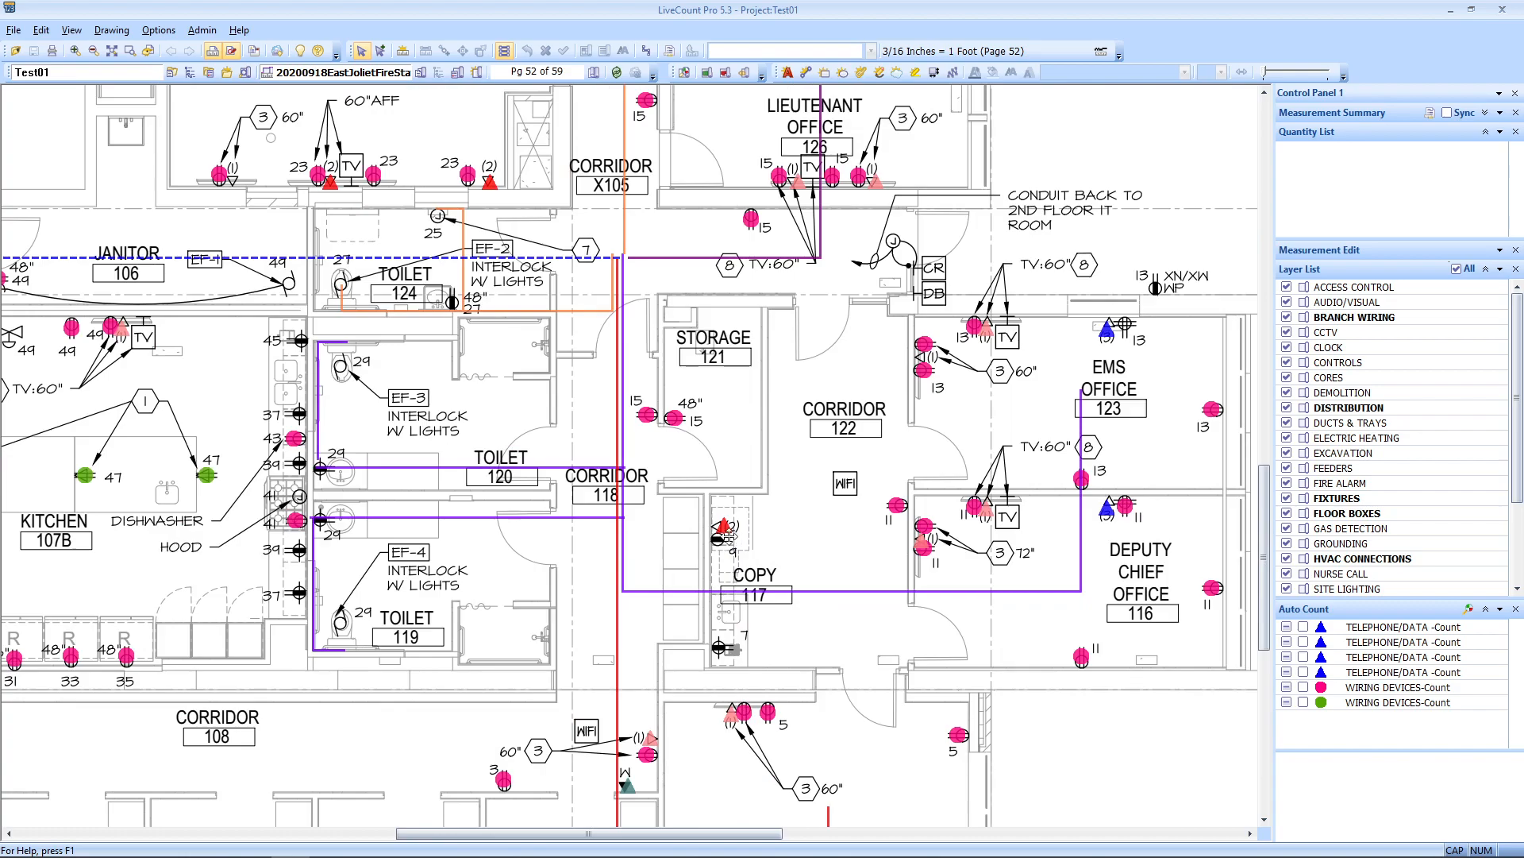
scroll(729, 538, "down", 1)
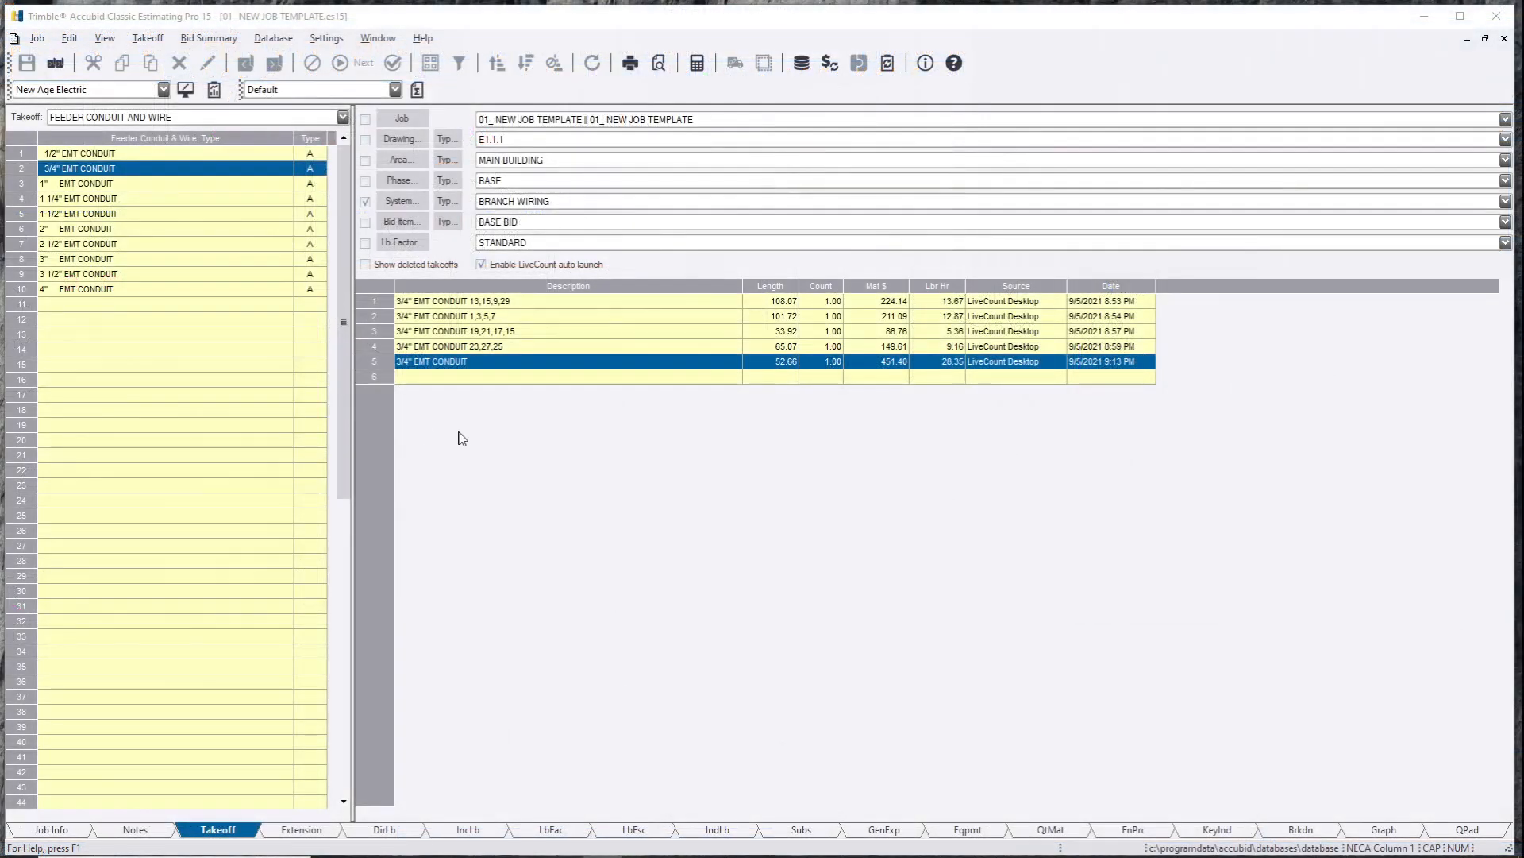
In Accubid, set the system to TELEPHONE/DATA CABLING/DEVICES and switch the takeoff list to COMMON ASSEMBLIES.
left_click(545, 203)
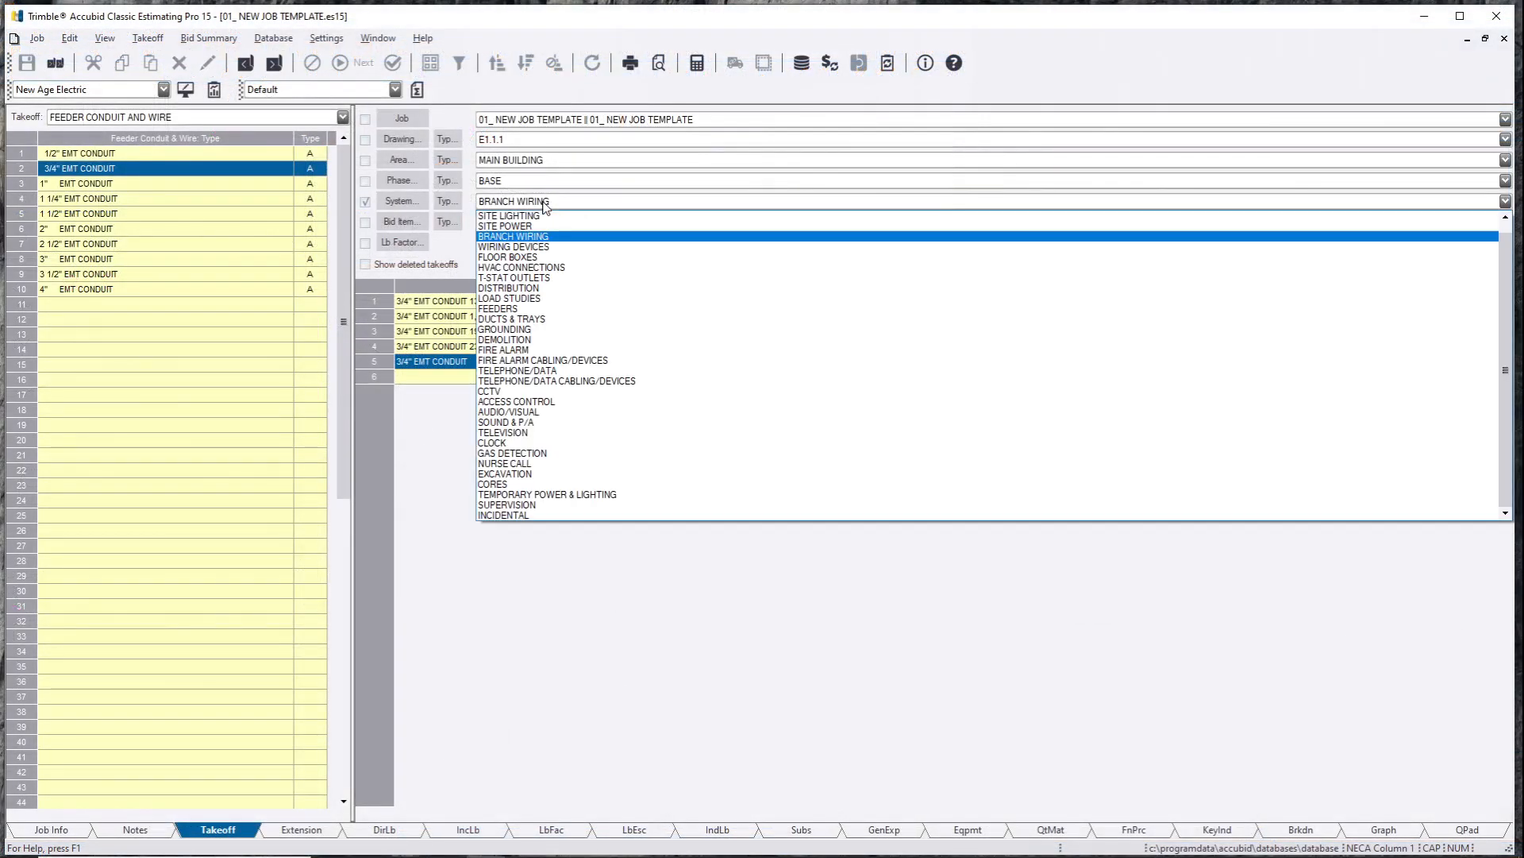
left_click(585, 382)
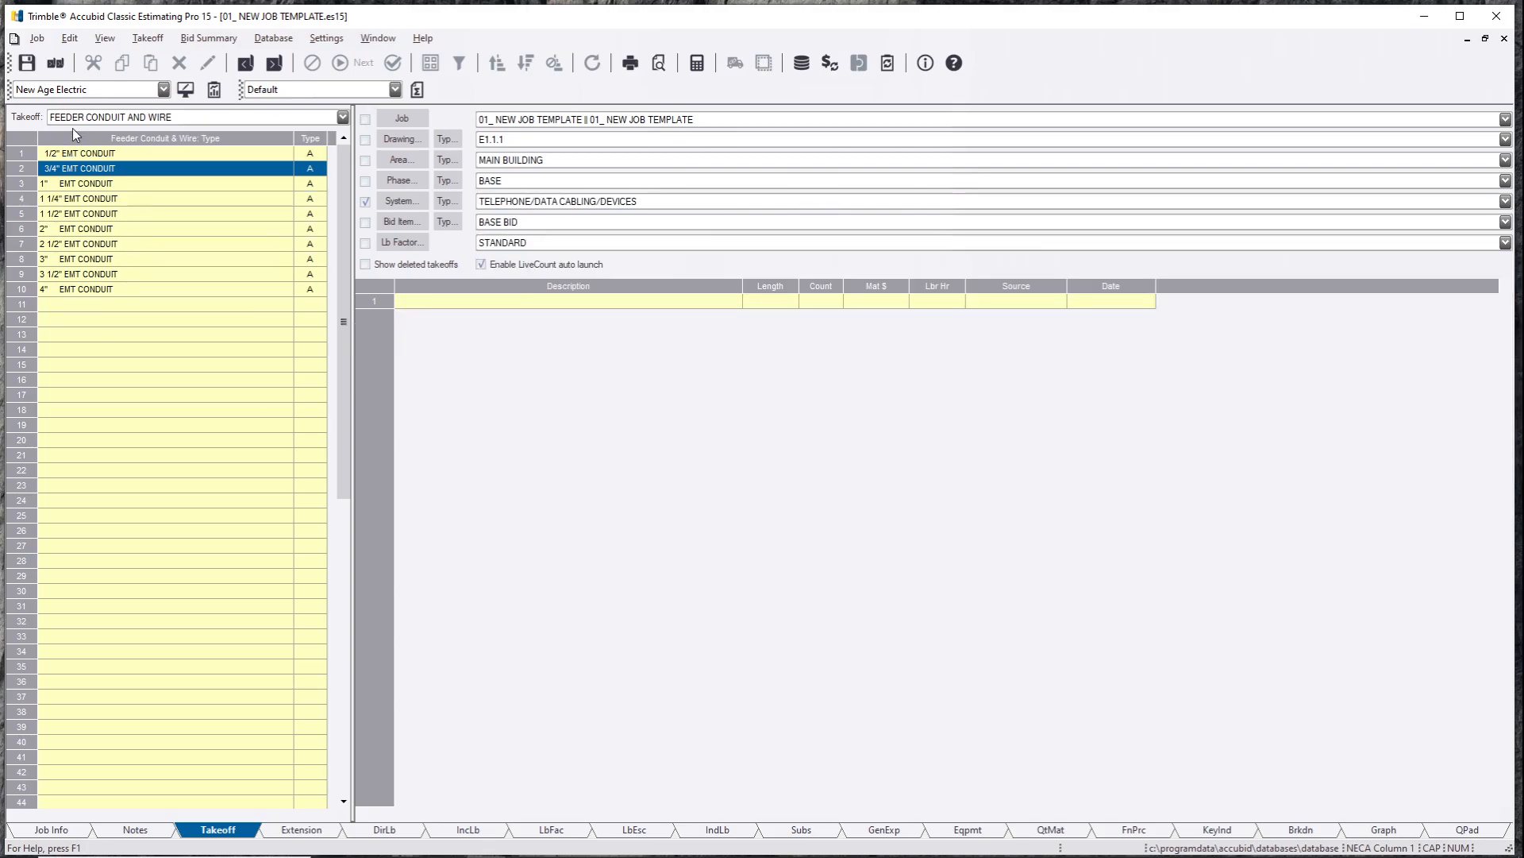
left_click(124, 202)
left_click(135, 117)
left_click(161, 260)
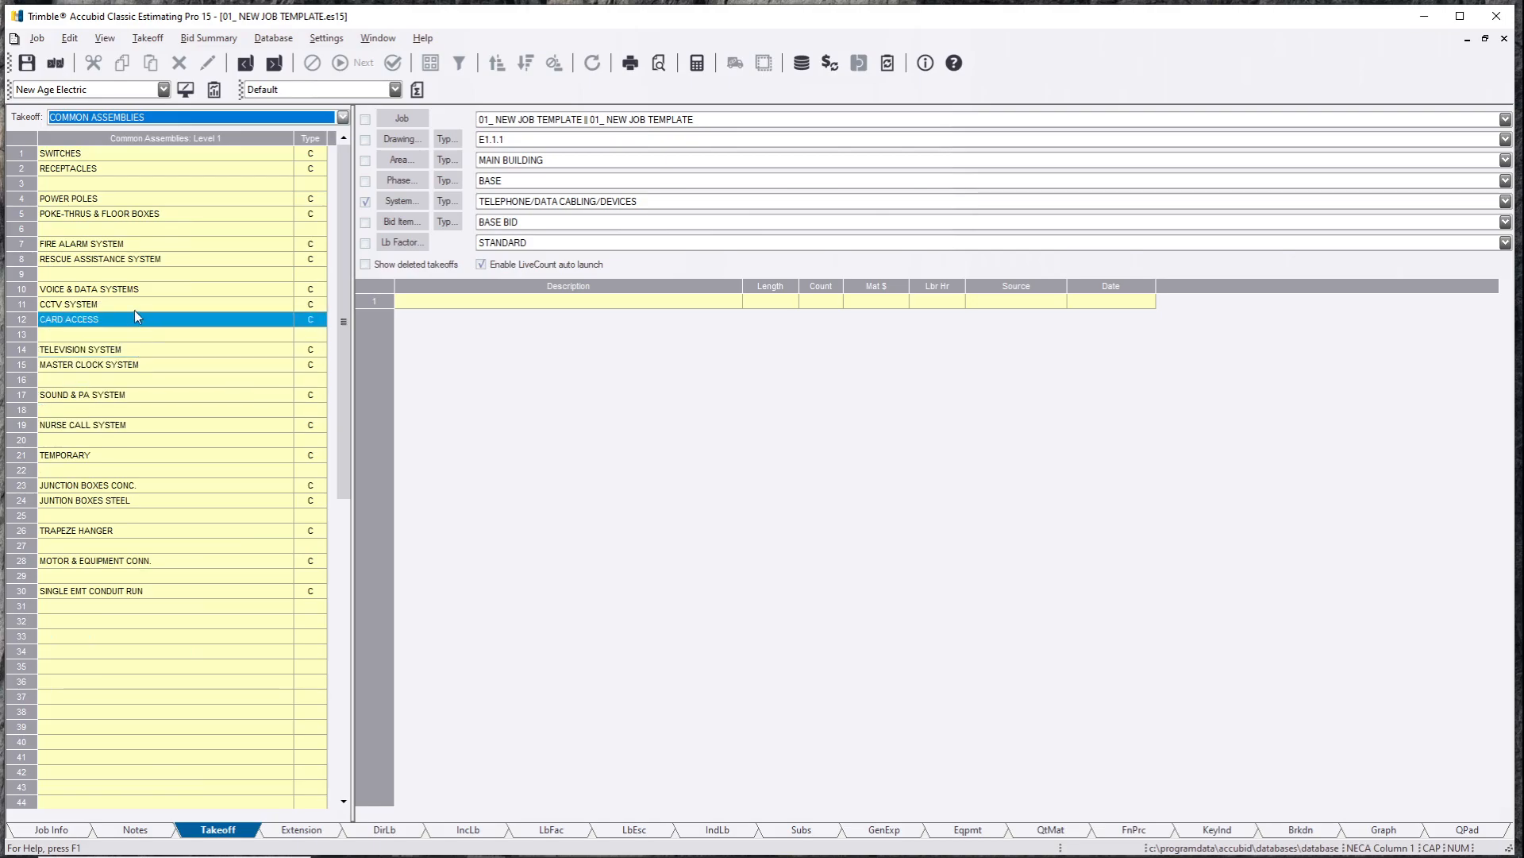
Open VOICE & DATA SYSTEMS and look through the 11B box outlet with CAT and WAP W/CAT6 assemblies.
left_click(115, 289)
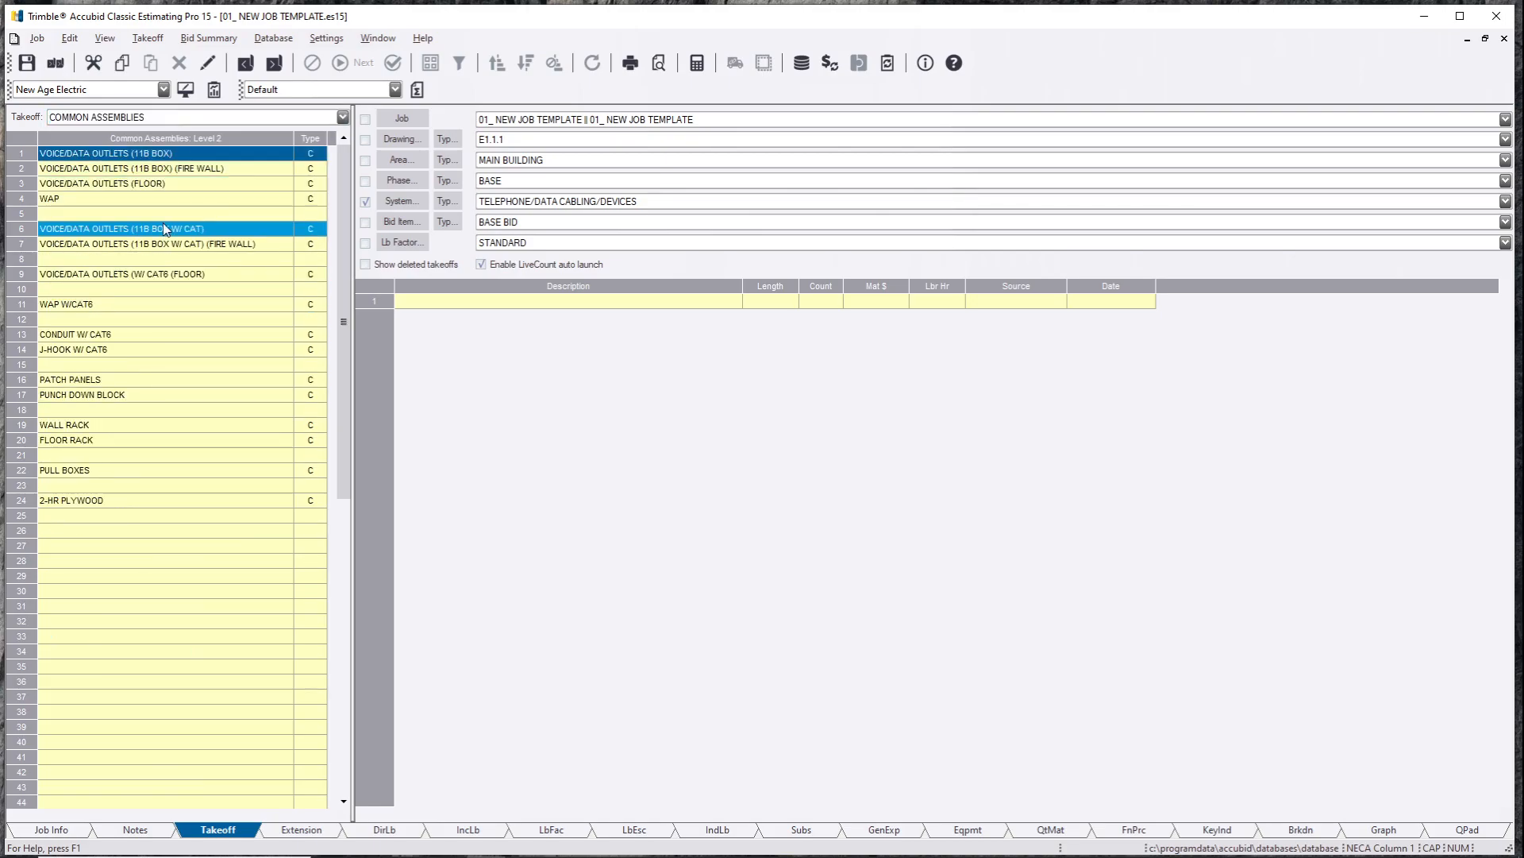
left_click(178, 231)
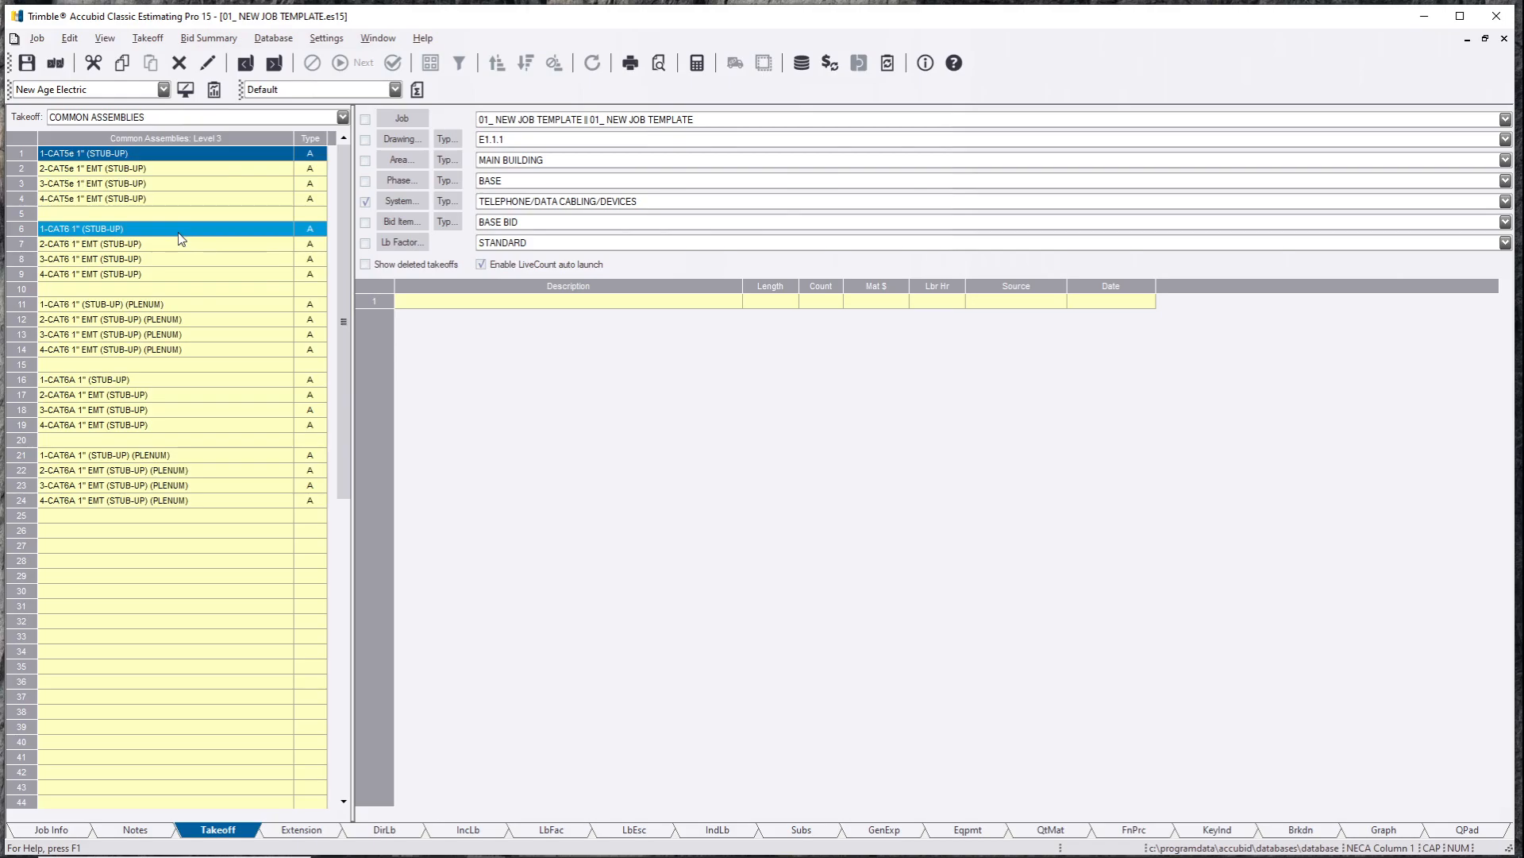
right_click(179, 232)
left_click(170, 308)
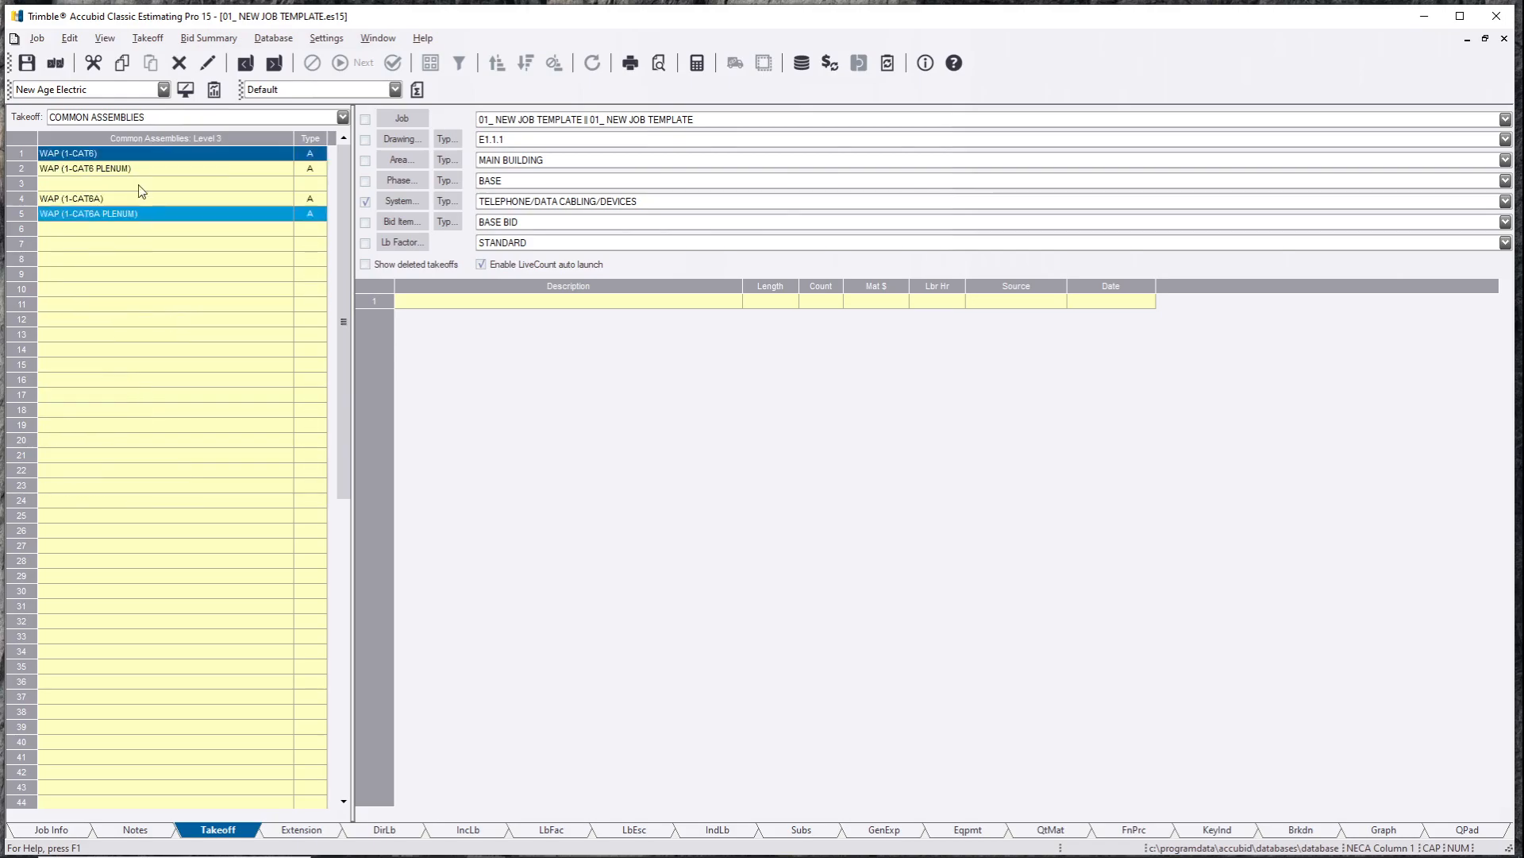
right_click(134, 162)
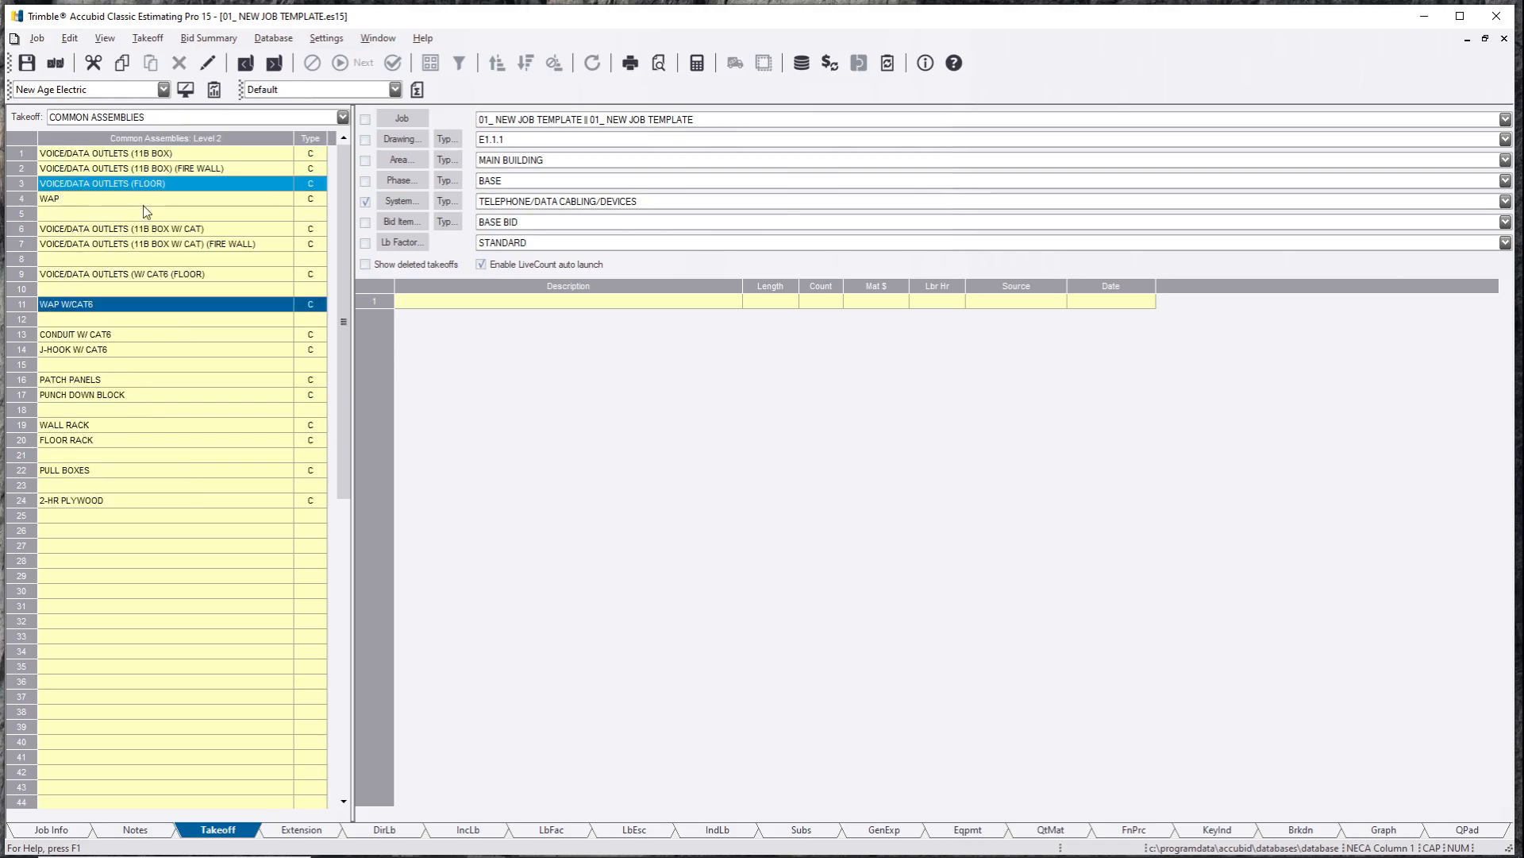
Take off WALL J-HOOK (150 CAT6 MAX) for about 26 ft along Corridor 118, deleting the J-HOOK (15 CAT6 MAX) and VELCRO items.
left_click(153, 350)
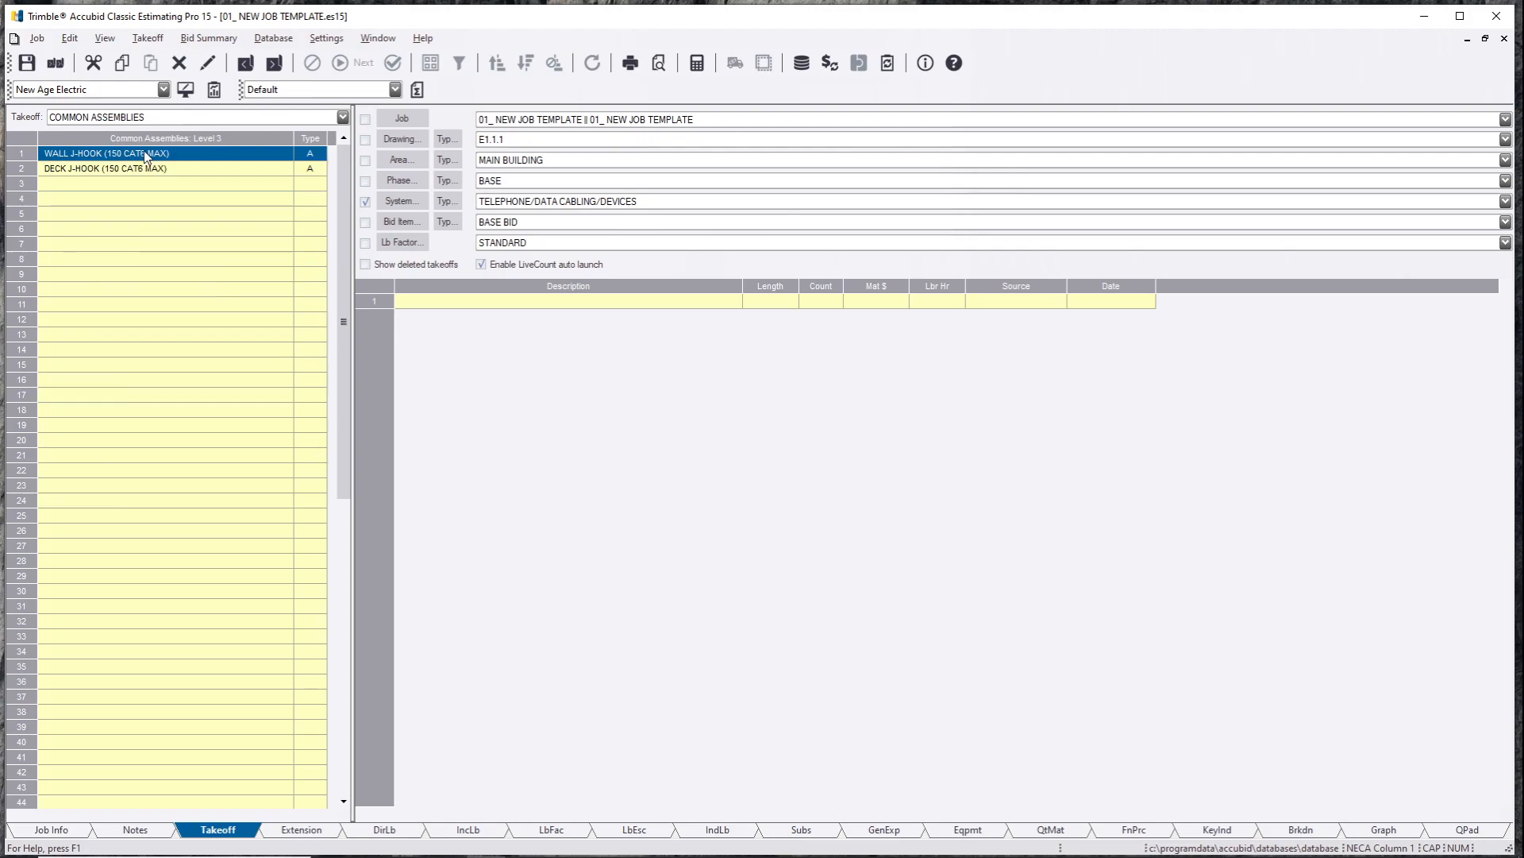
left_click(145, 153)
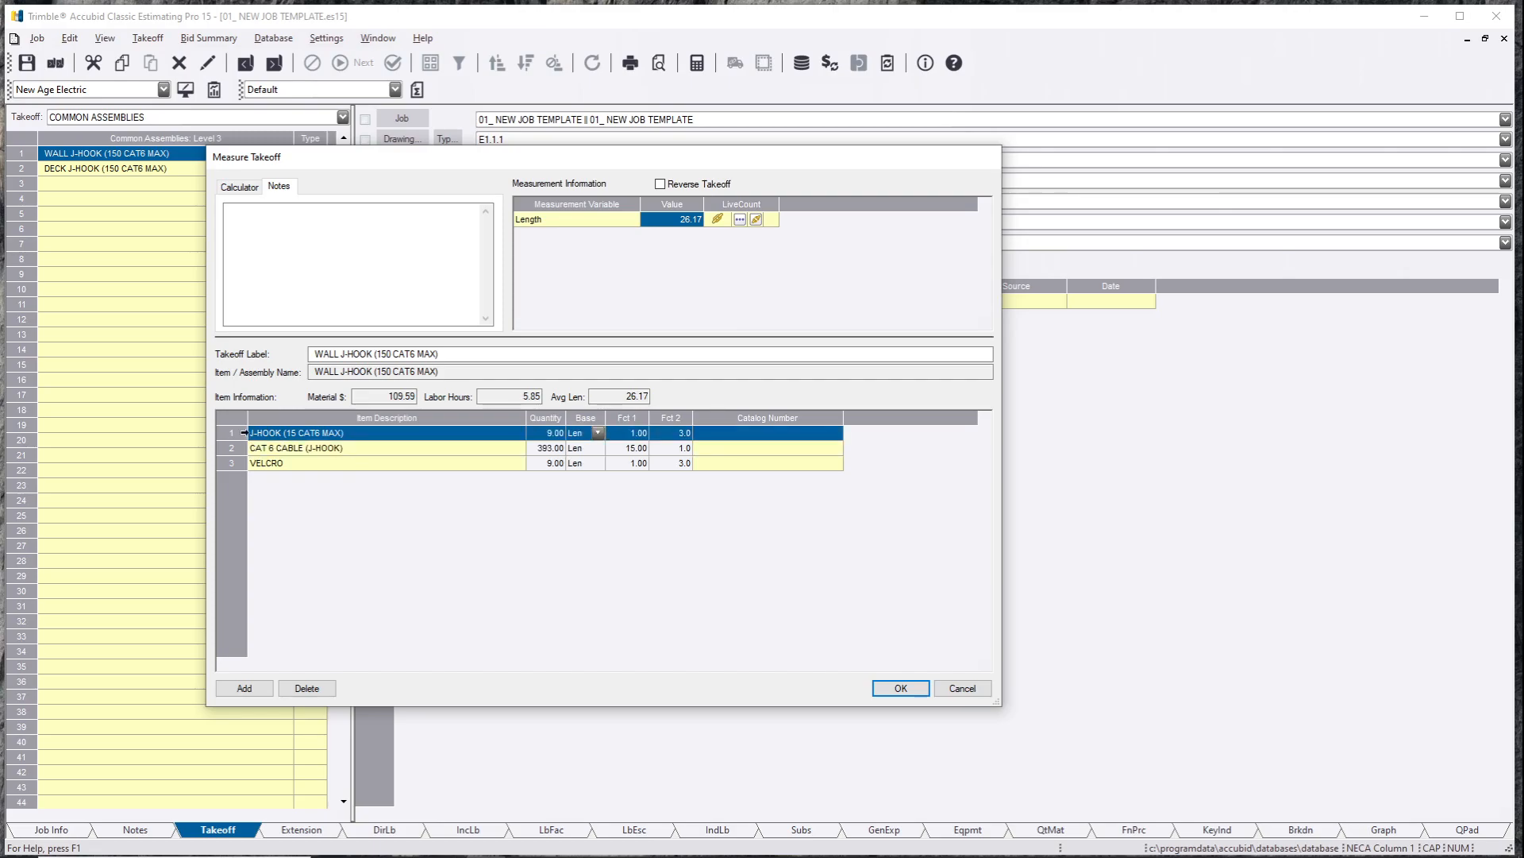
left_click(306, 688)
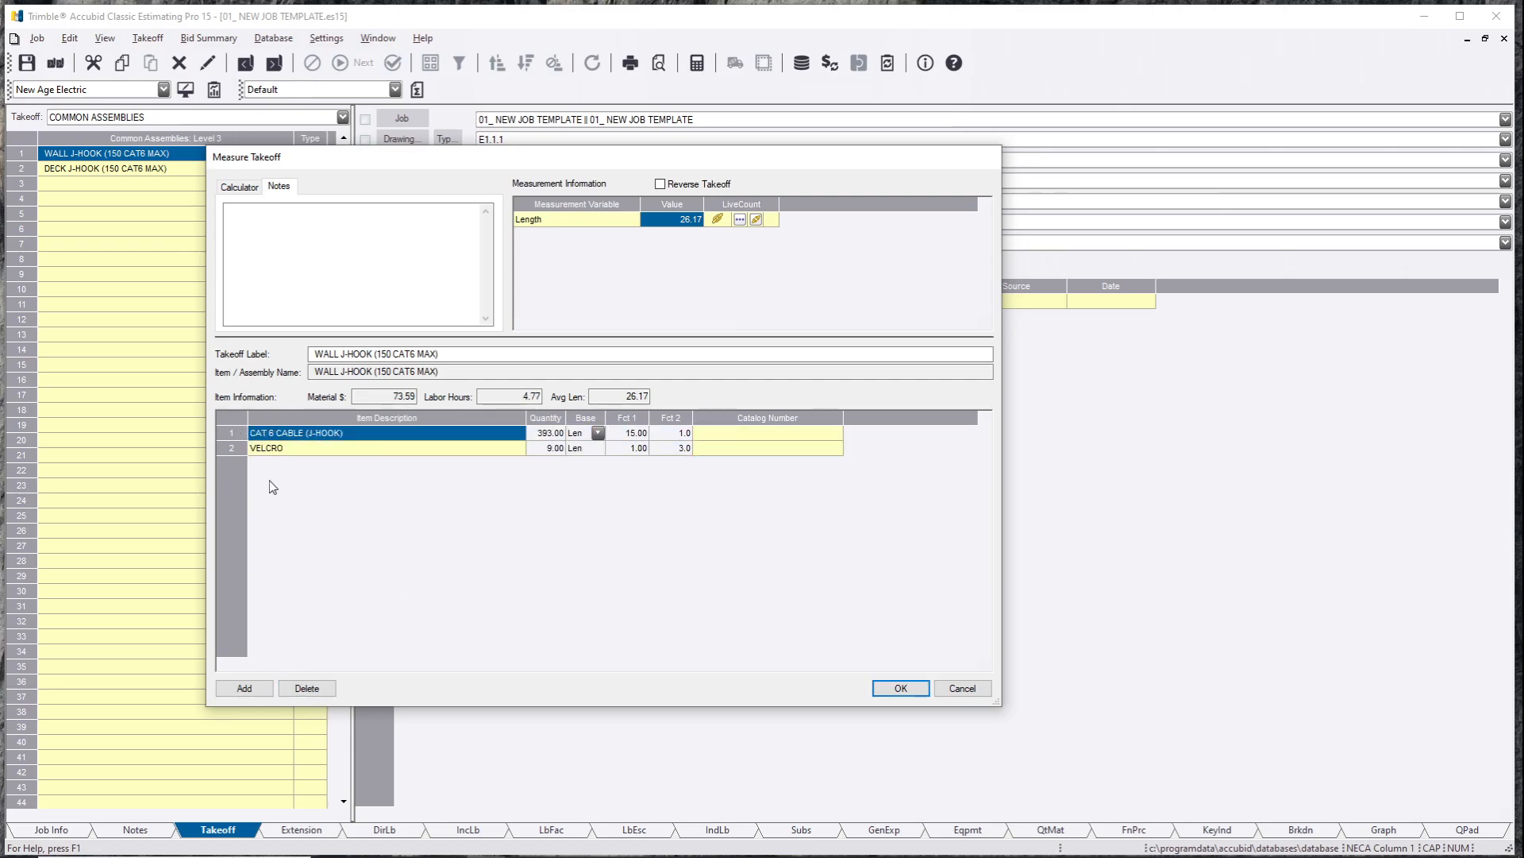
left_click(263, 448)
left_click(306, 688)
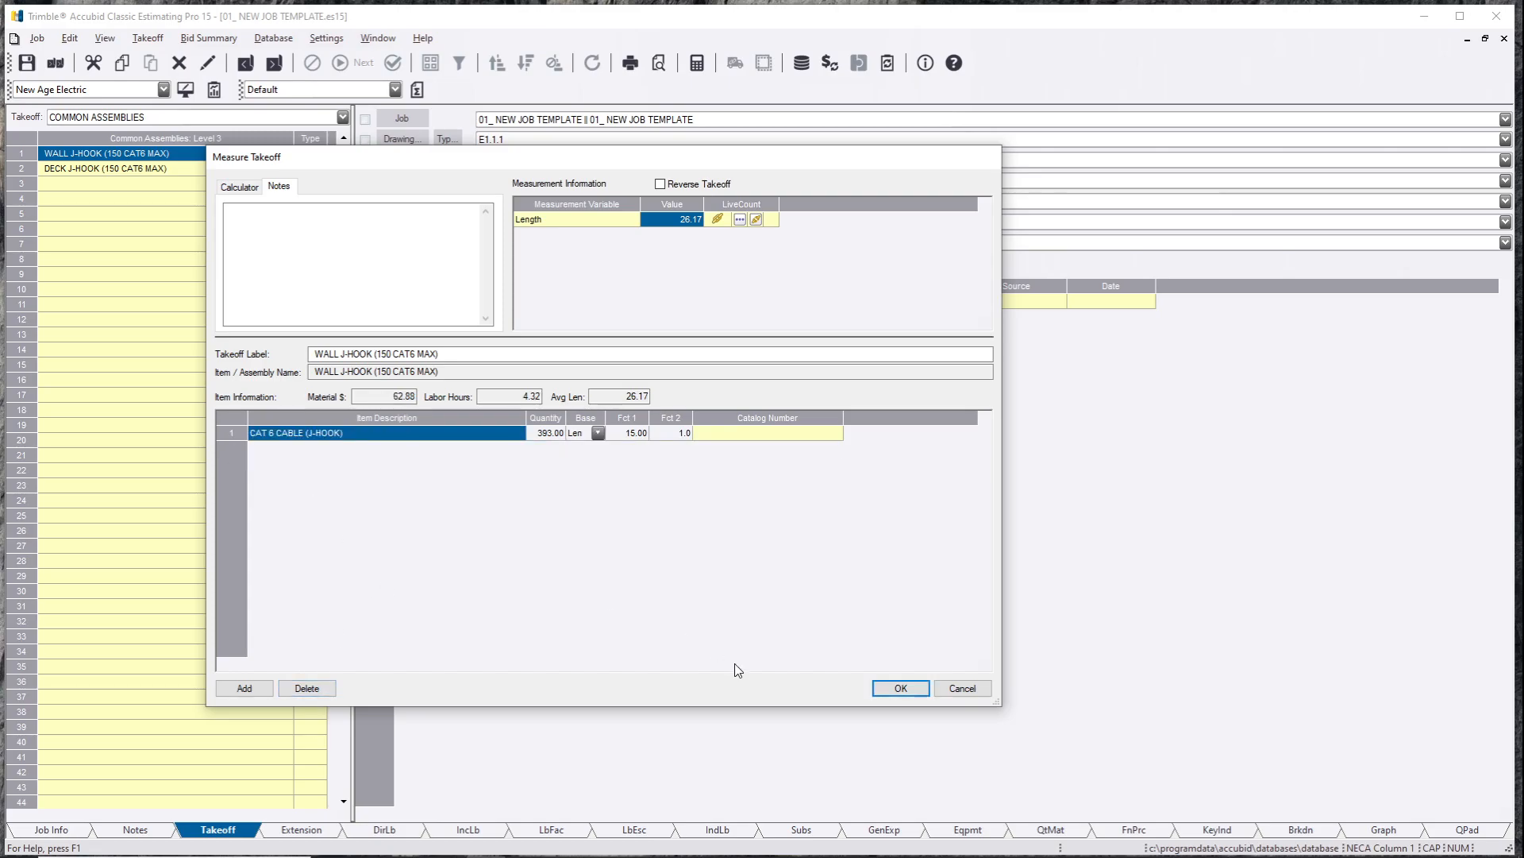
left_click(905, 689)
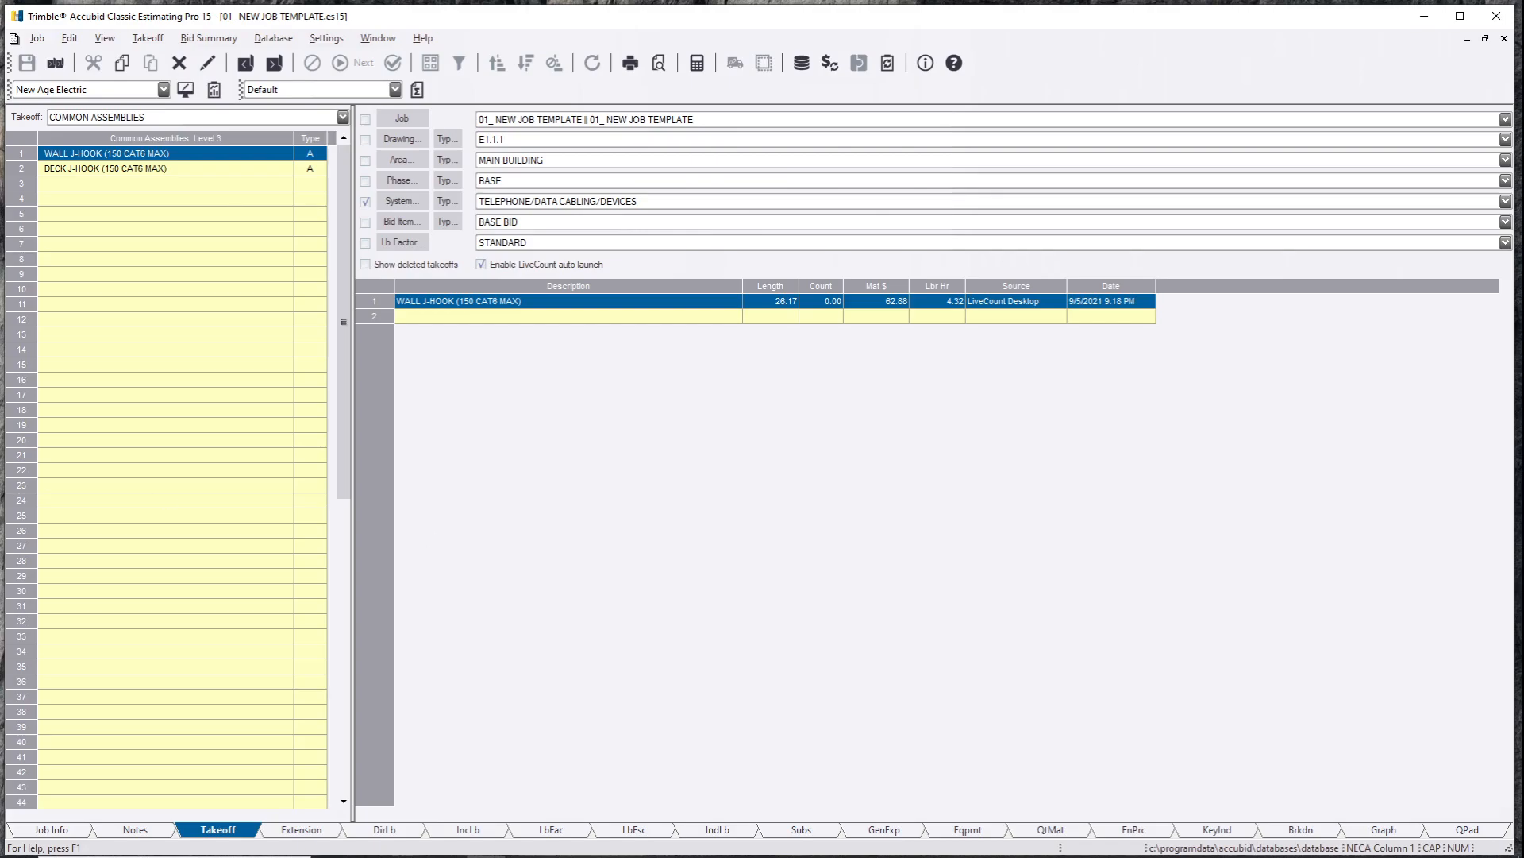
In LiveCount, trace a run about 64 ft long from Storage 121 past Janitor 106 and up through Mech. Room X104.
key("alt+Tab")
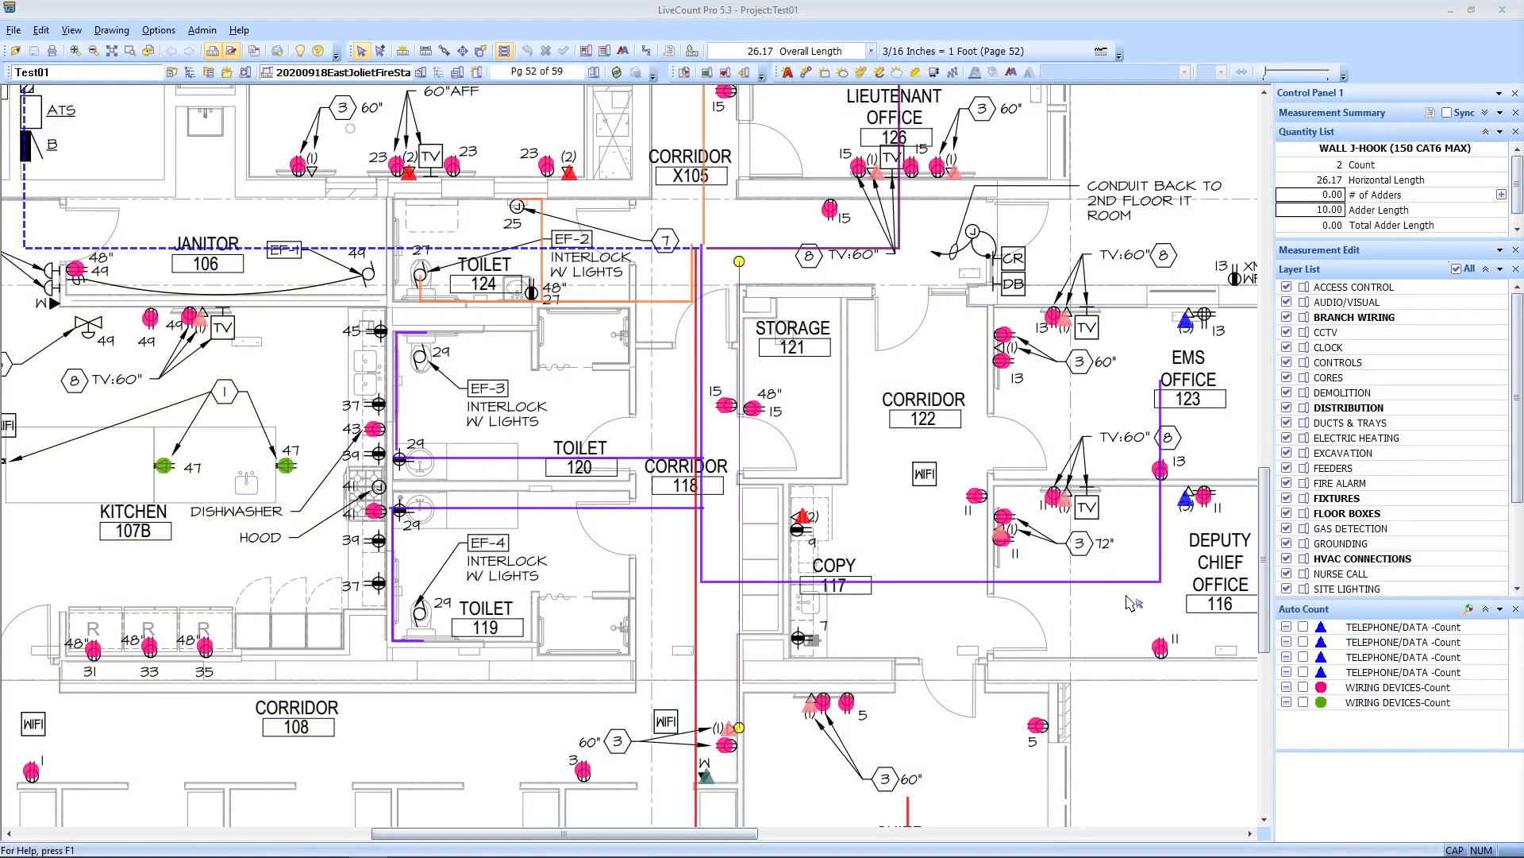
left_click(909, 502)
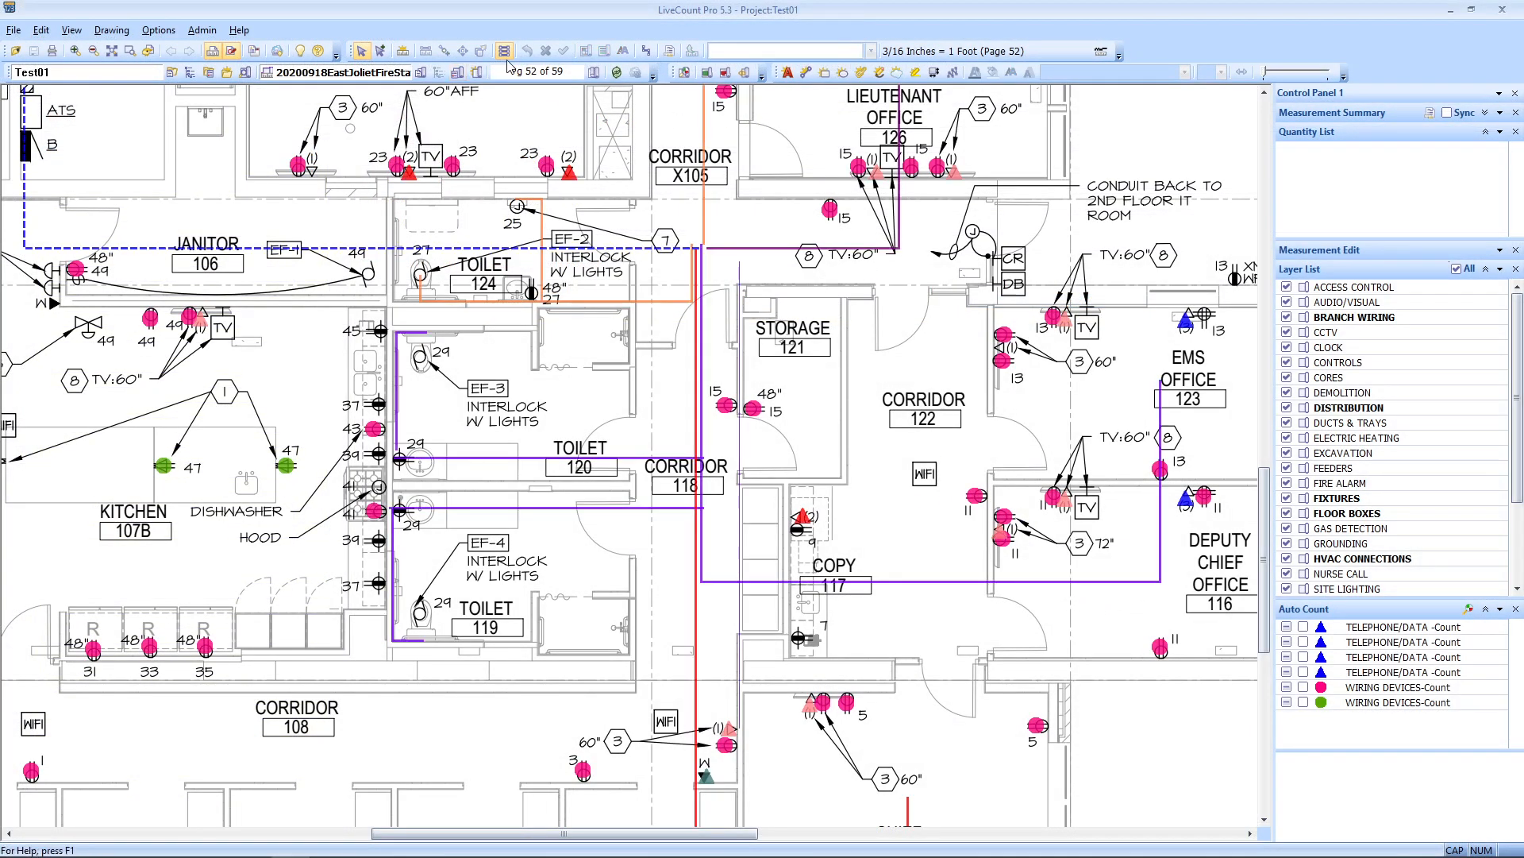
left_click(403, 51)
left_click_drag(818, 294, 894, 446)
left_click(813, 412)
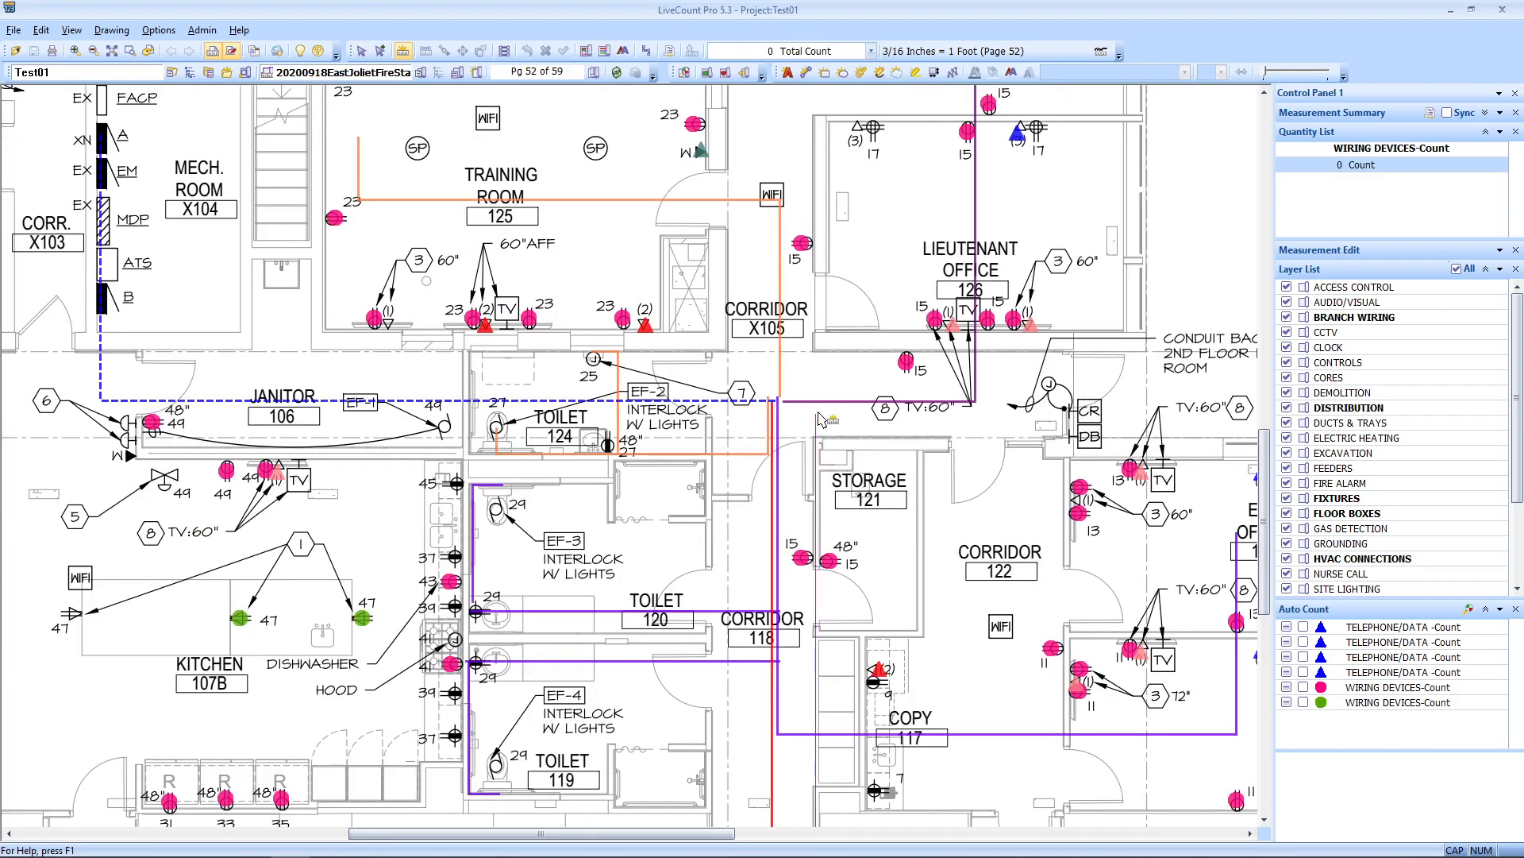
scroll(728, 435, "down", 3)
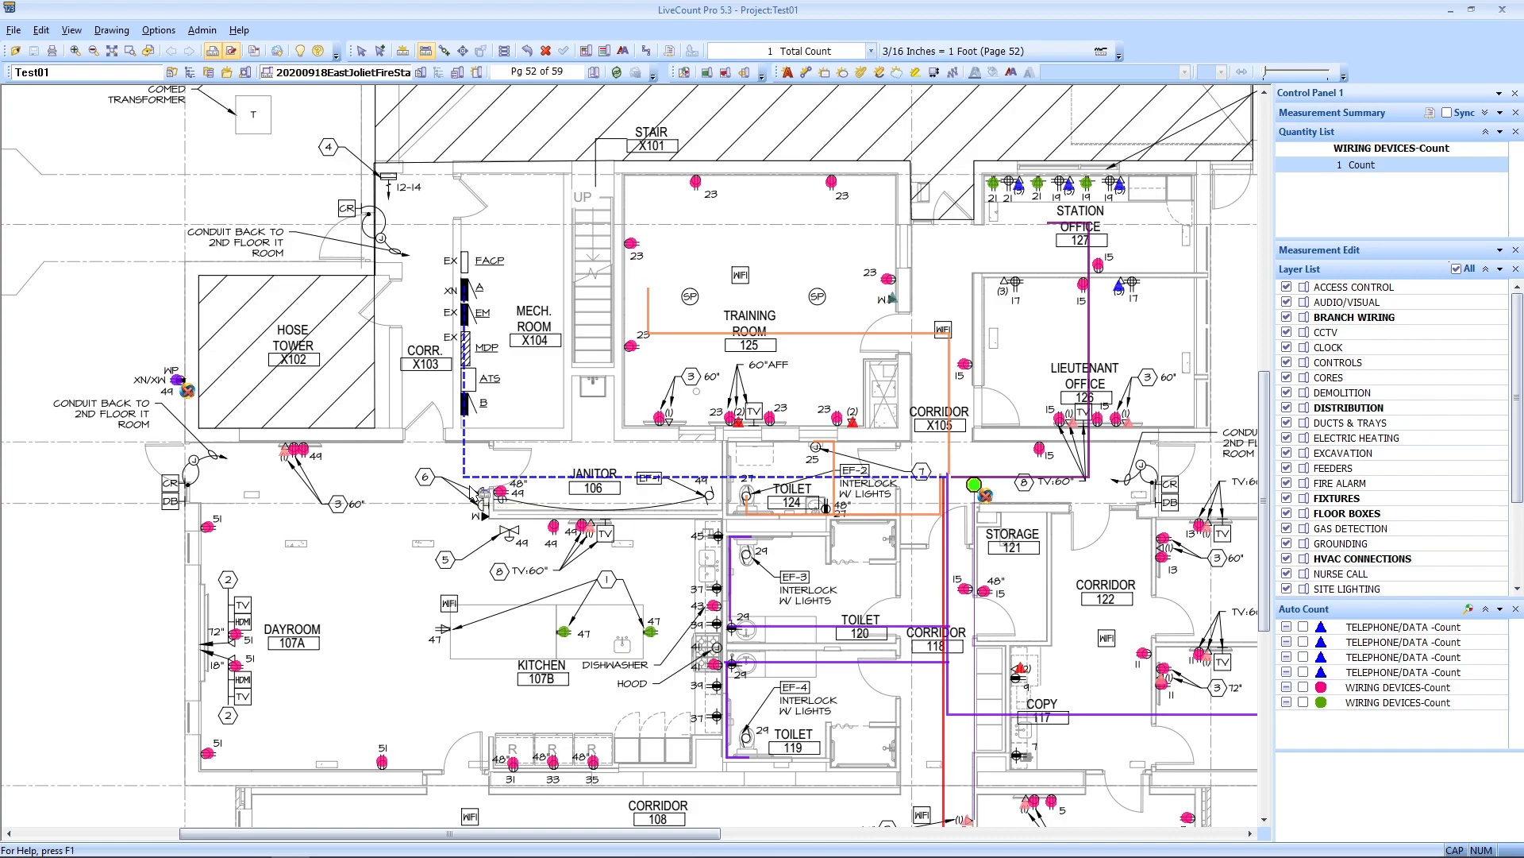
left_click(470, 485)
left_click(470, 491)
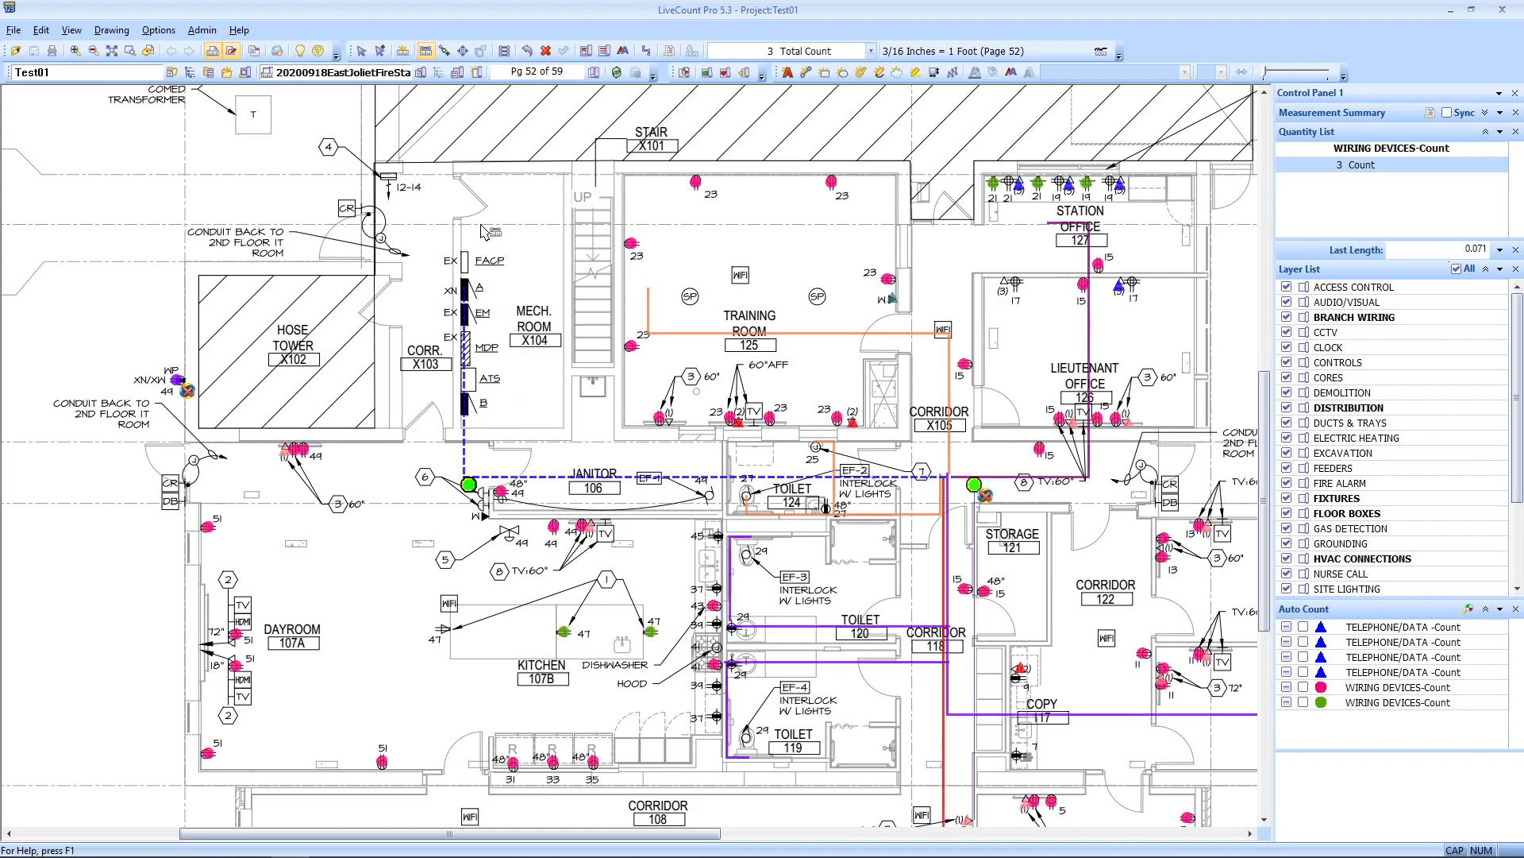
left_click(469, 182)
Edit the new run's trace to data type Length with point style None and a dashed line.
right_click(495, 184)
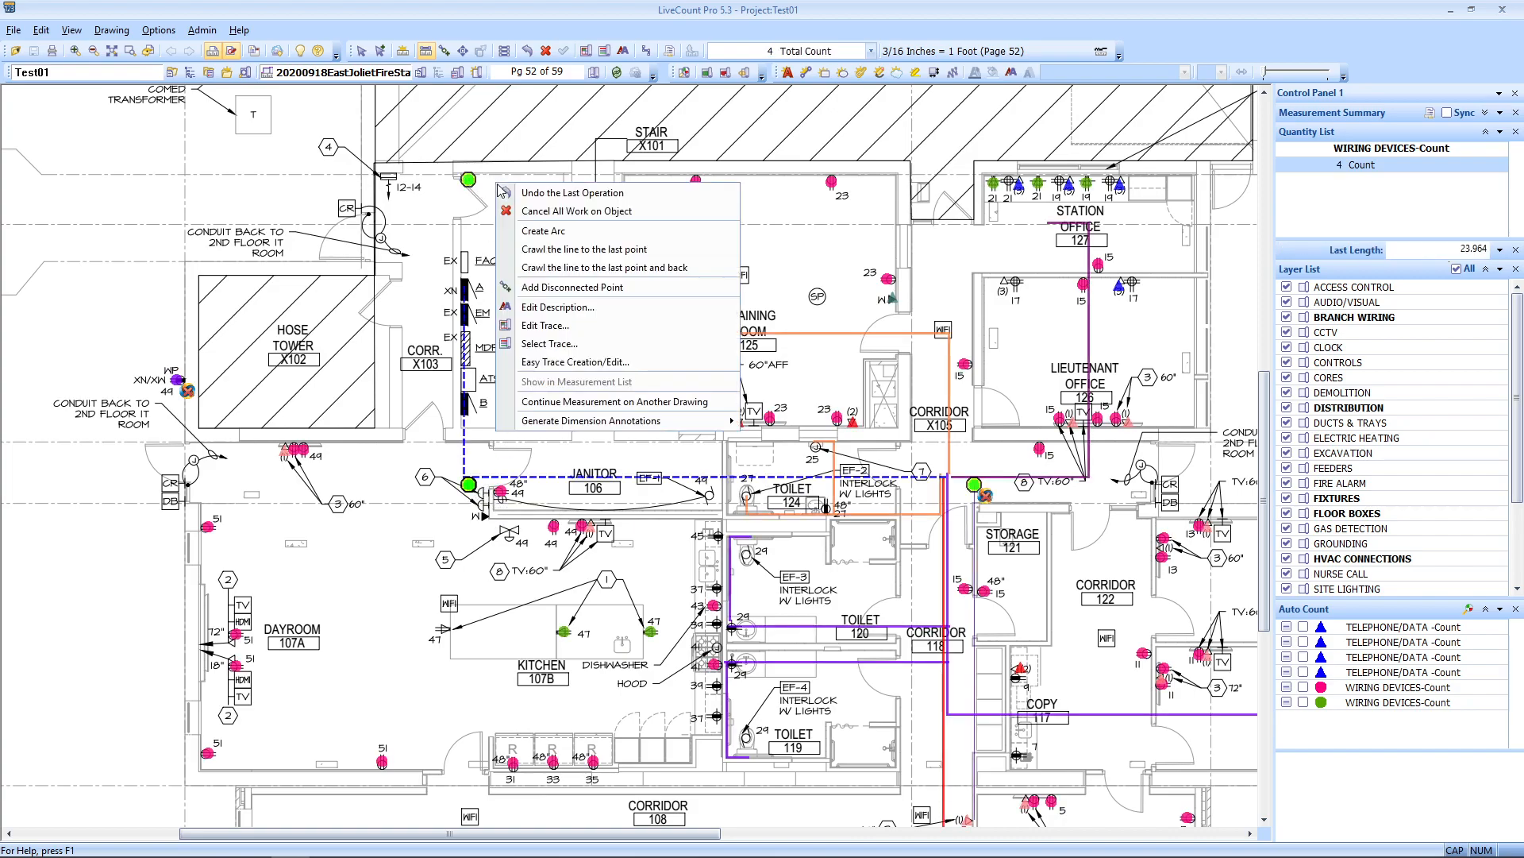
left_click(555, 324)
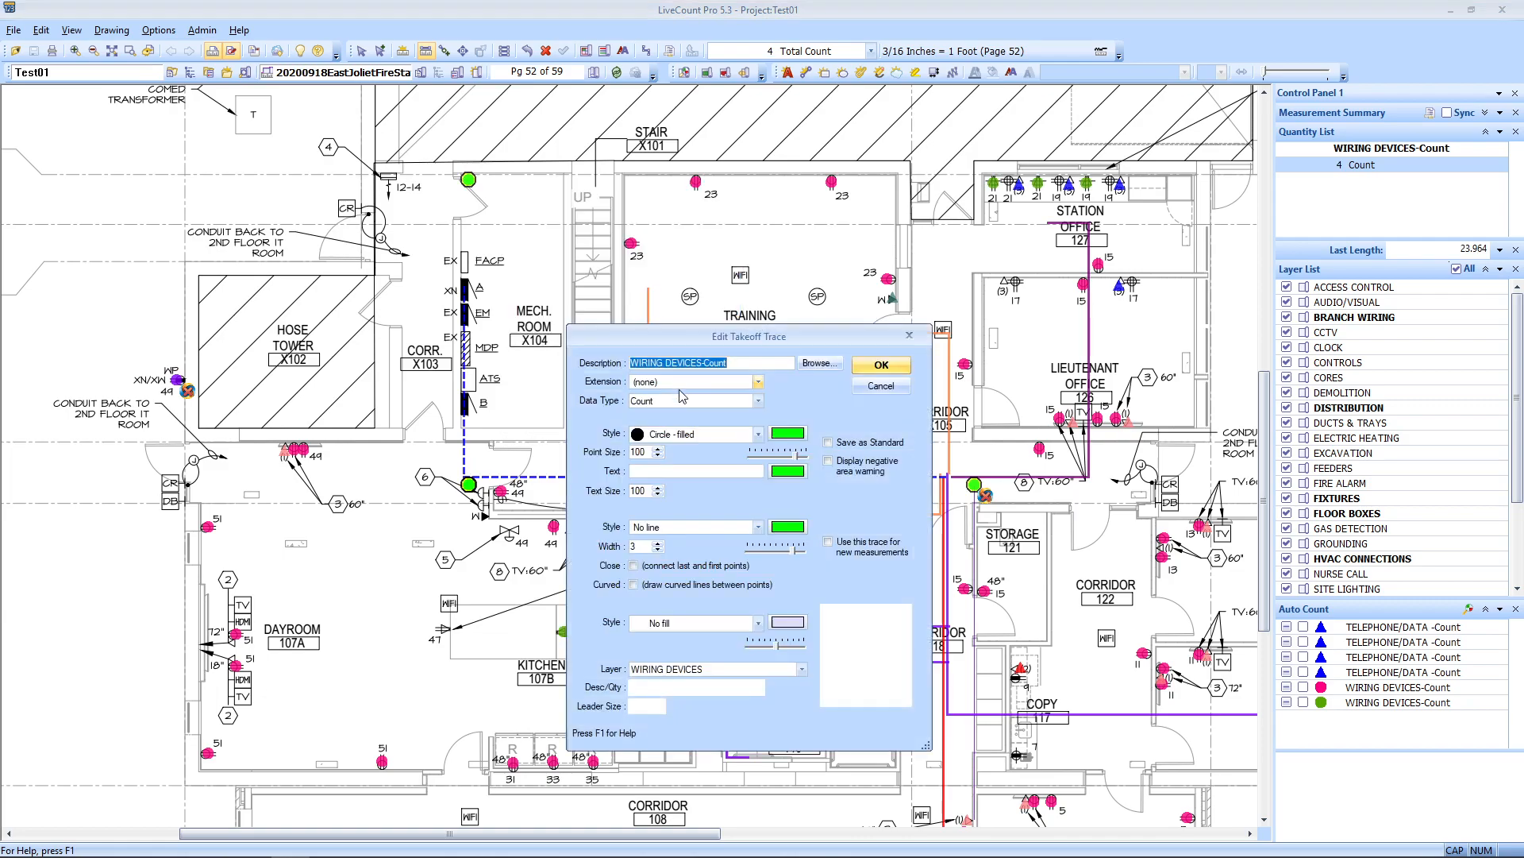
left_click(687, 435)
left_click(689, 453)
left_click(681, 404)
left_click(667, 444)
left_click(667, 529)
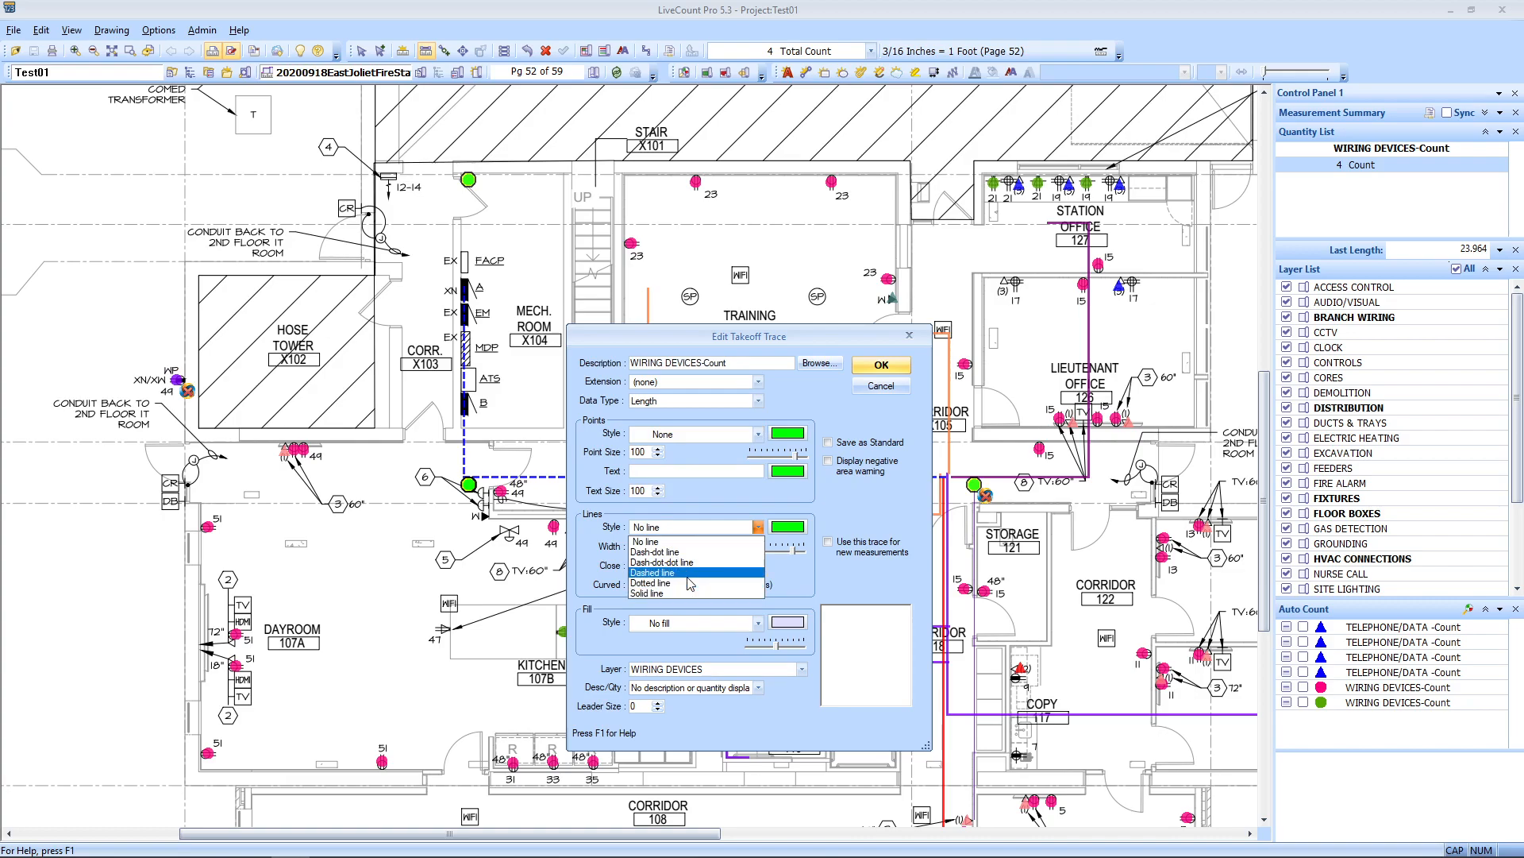
left_click(688, 573)
Color the trace's line light red, choose the WIRING DEVICES layer, and apply the trace settings.
left_click(789, 526)
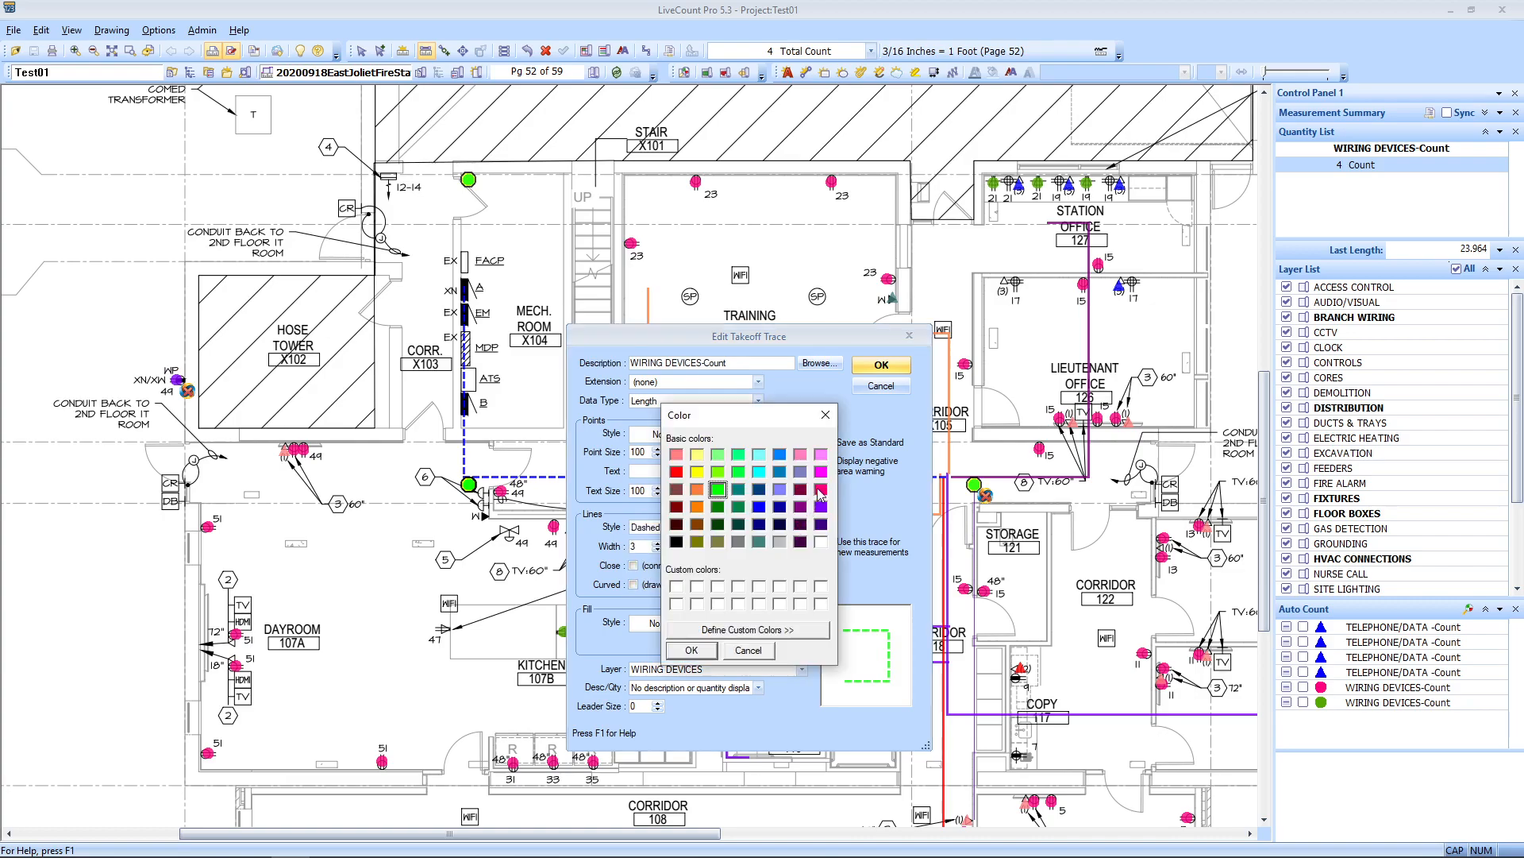
left_click(677, 456)
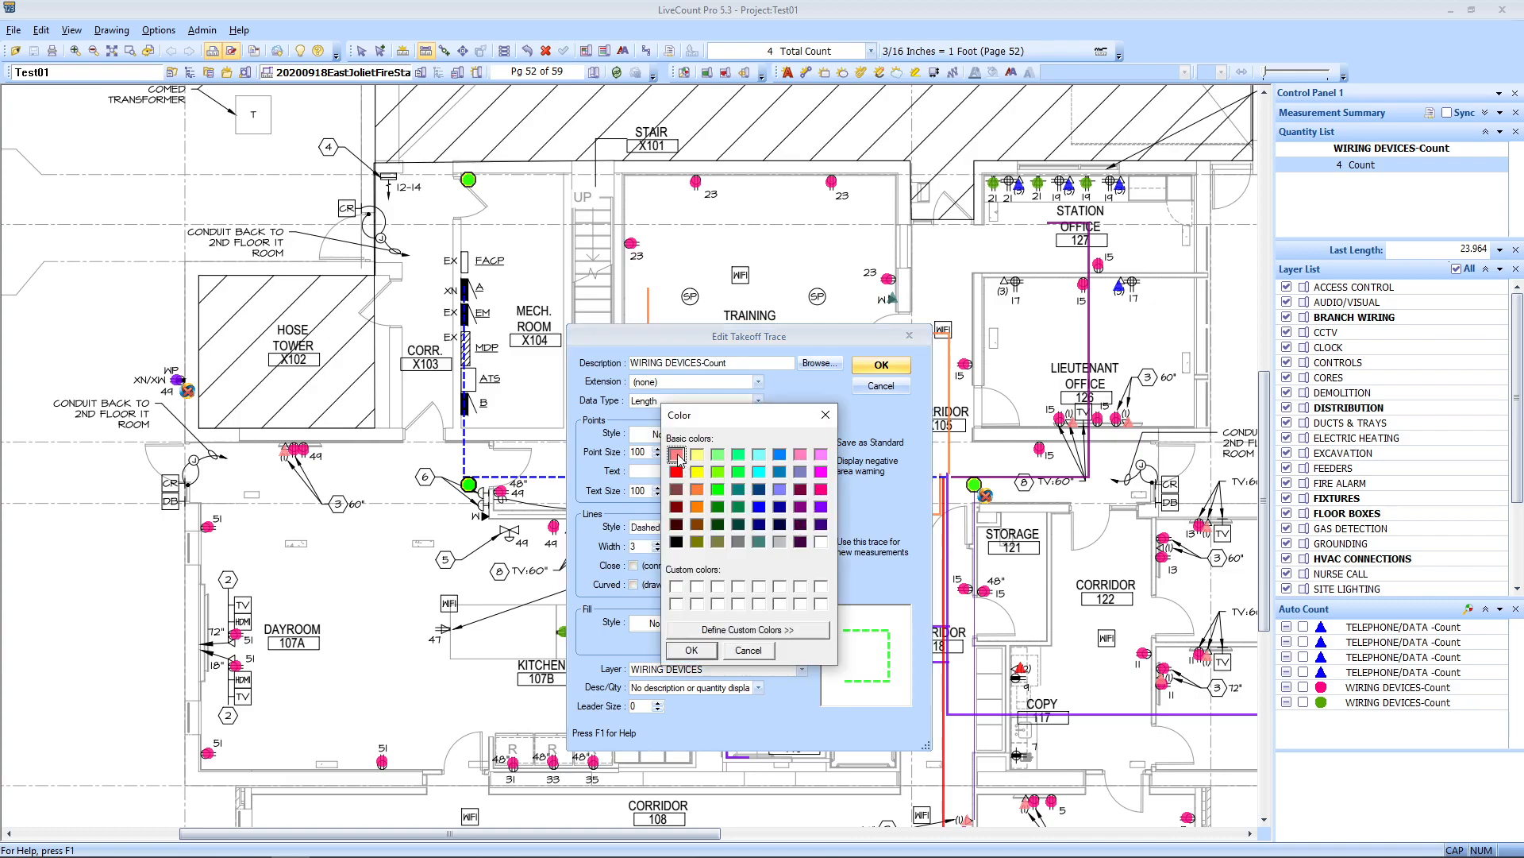
left_click(691, 651)
left_click(698, 669)
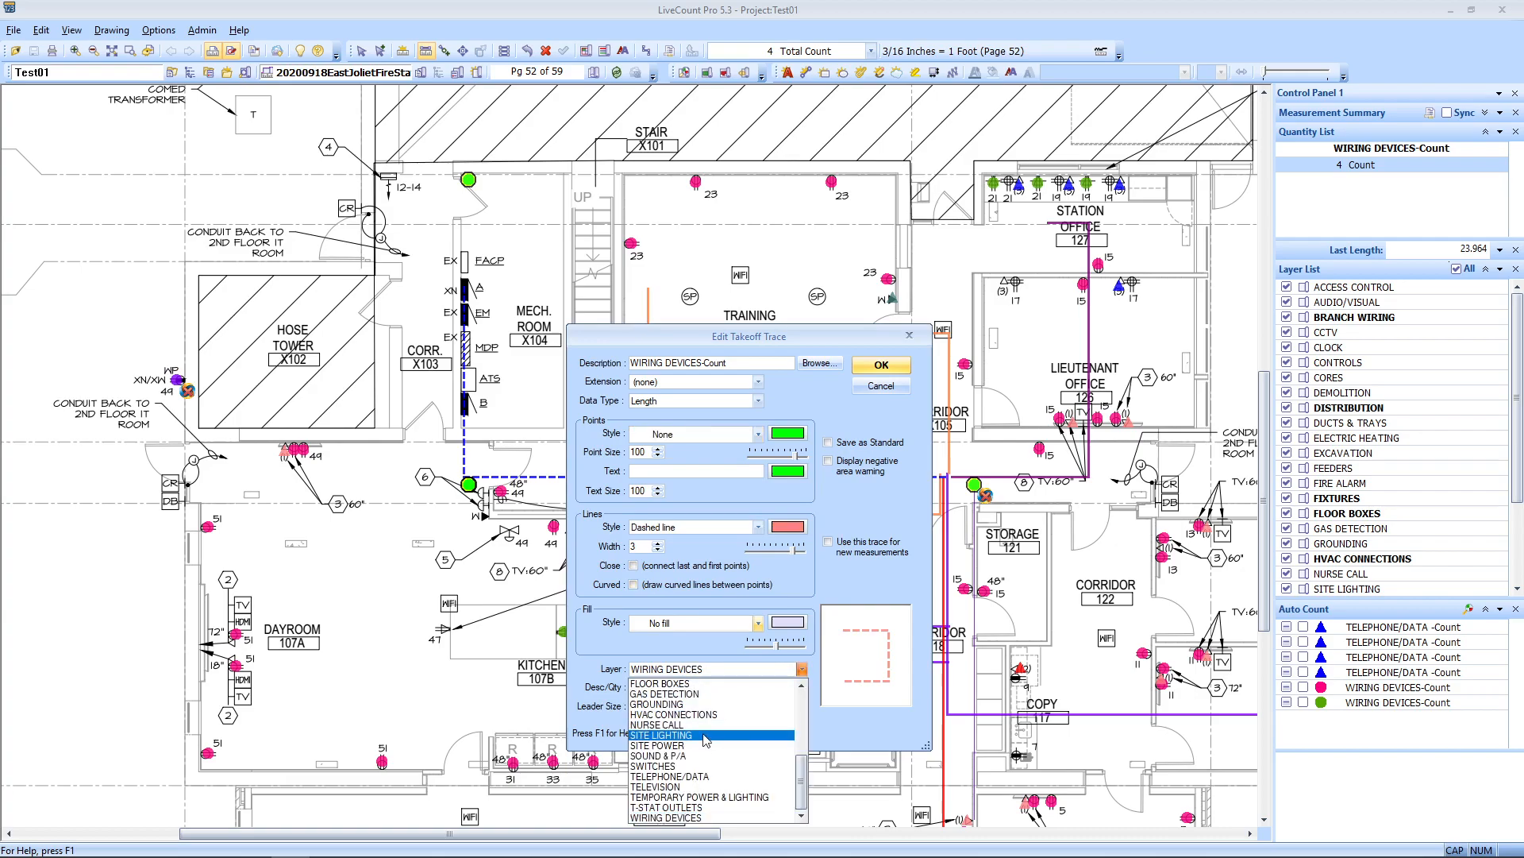
left_click(711, 817)
left_click(893, 367)
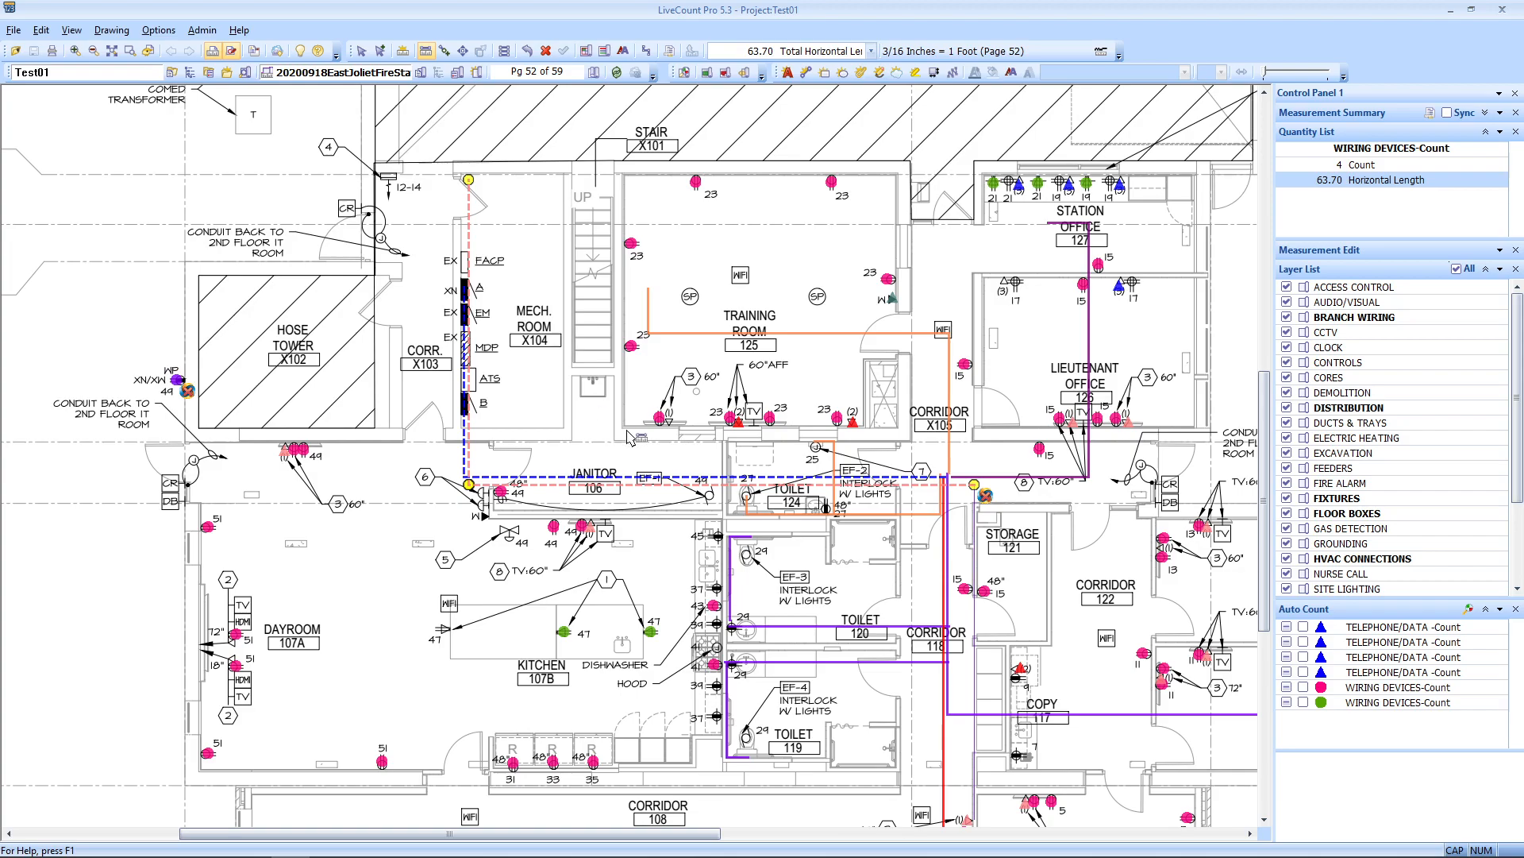
View the trace settings of the WALL J-HOOK (150 CAT6 MAX) run along Corridor 118 and leave them unchanged.
mouse_move(992, 486)
key("Escape")
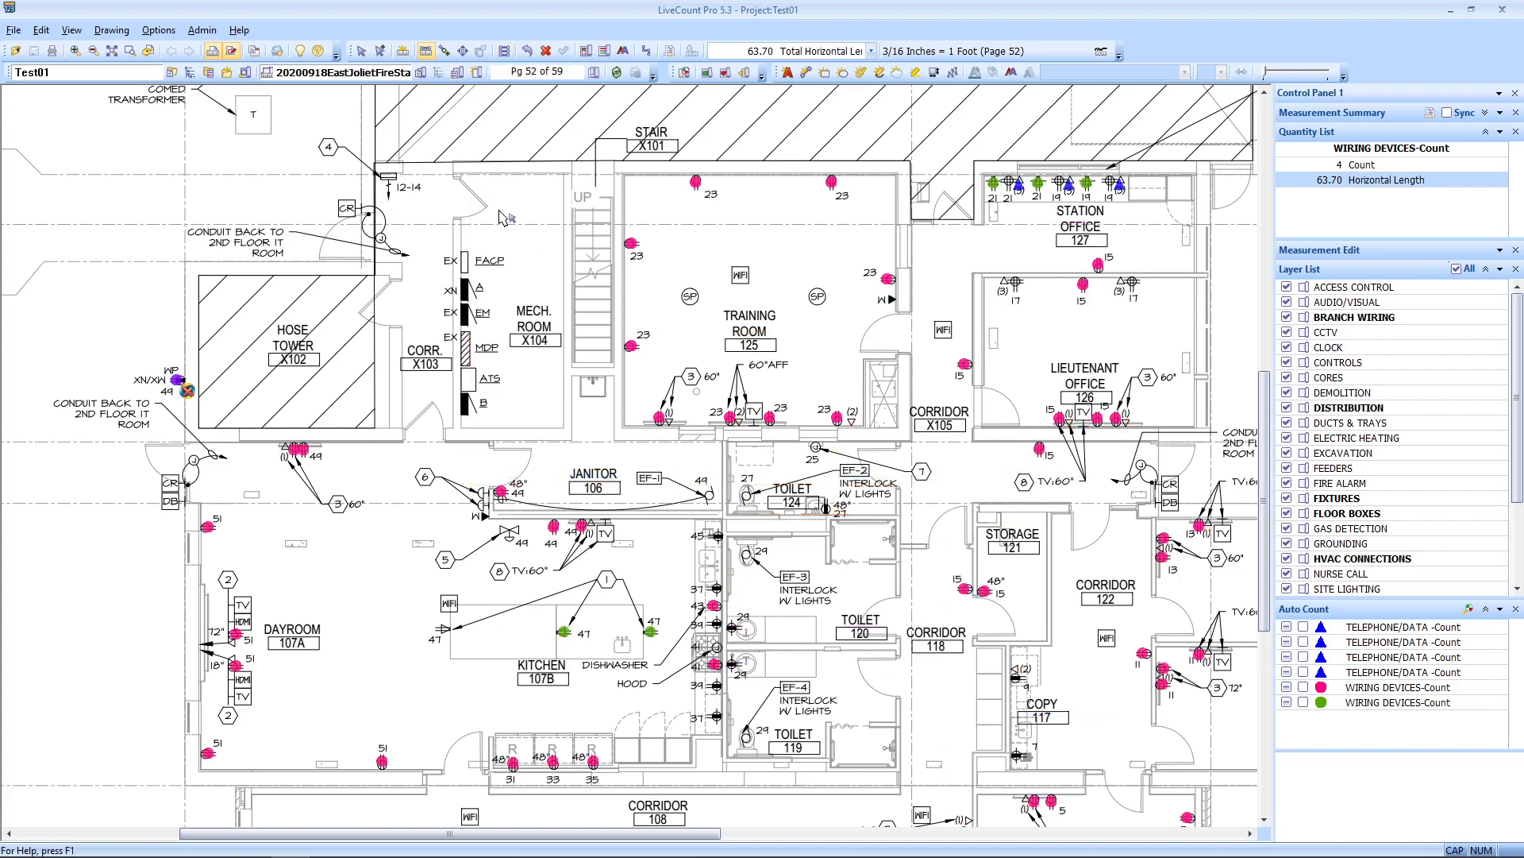
left_click_drag(846, 393, 511, 311)
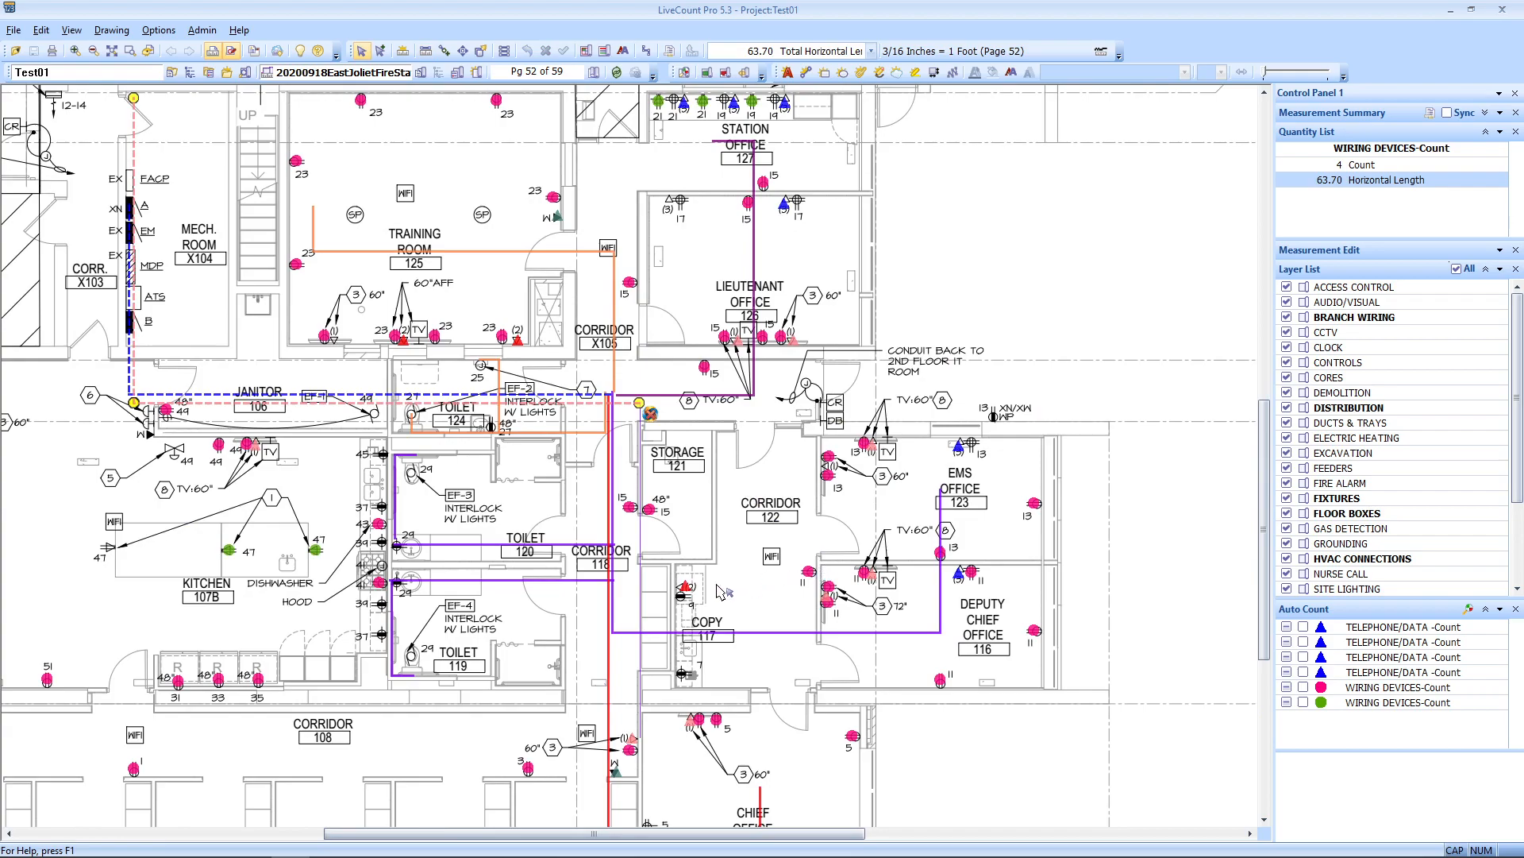
scroll(747, 588, "up", 3)
right_click(577, 525)
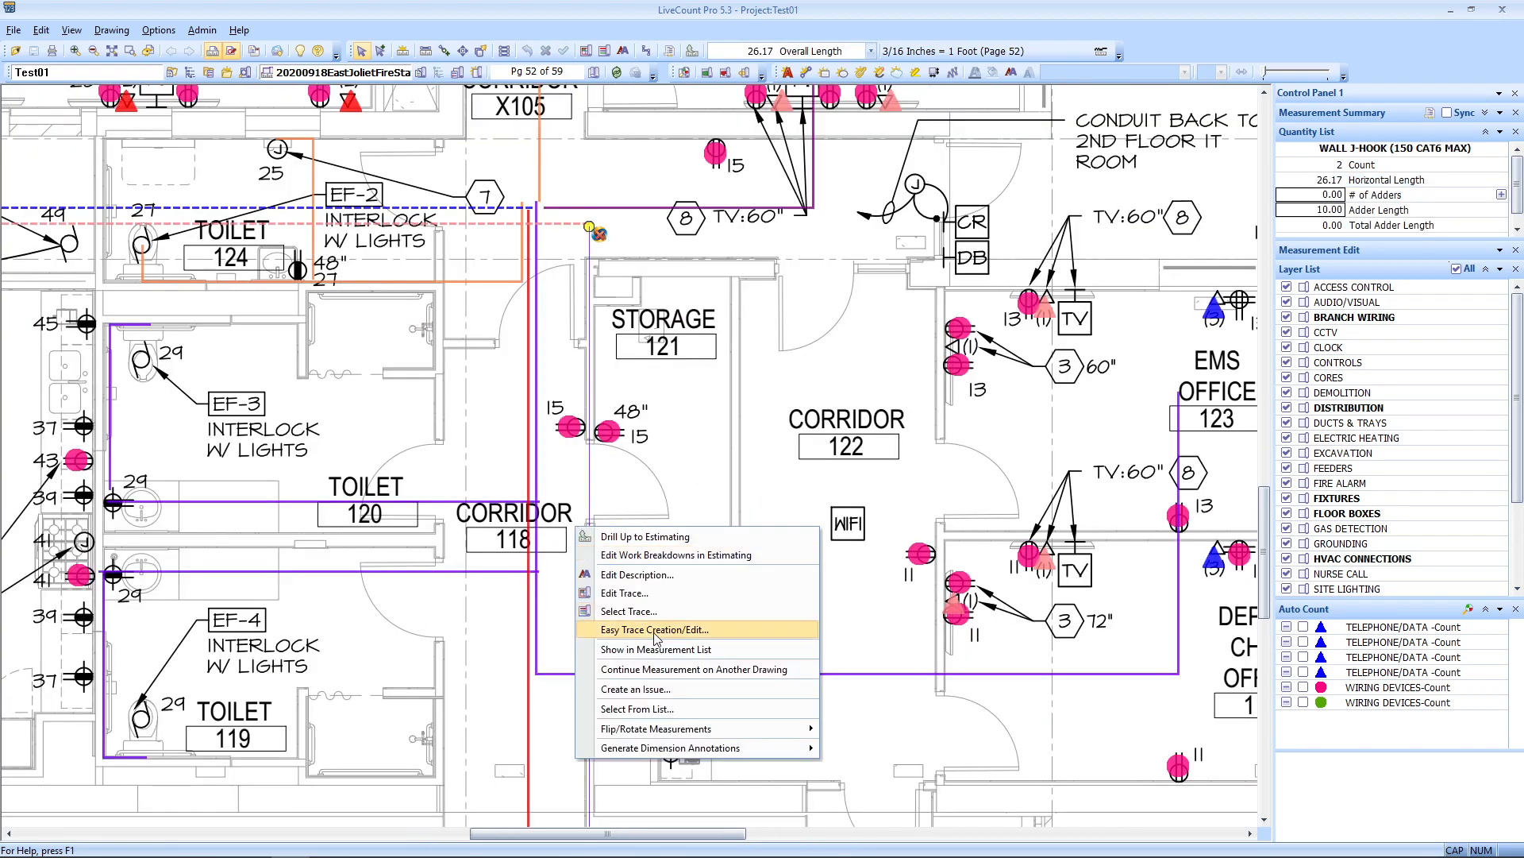
left_click(627, 593)
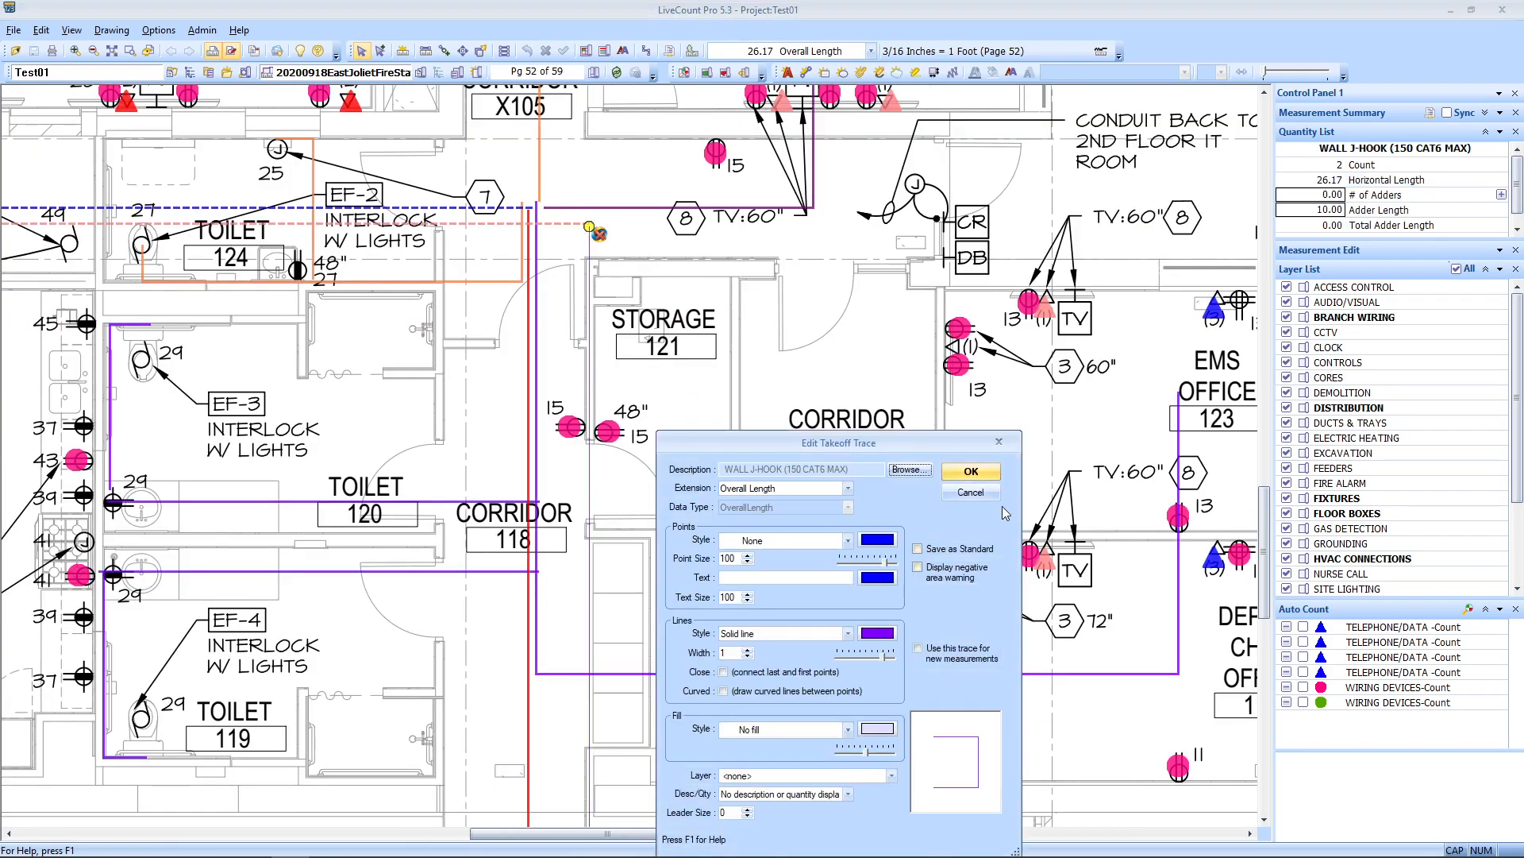
left_click(984, 499)
Start a WALL J-HOOK (150 CAT6 MAX) takeoff in Accubid and delete the light red dashed run past Janitor 106 in LiveCount.
scroll(796, 460, "down", 4)
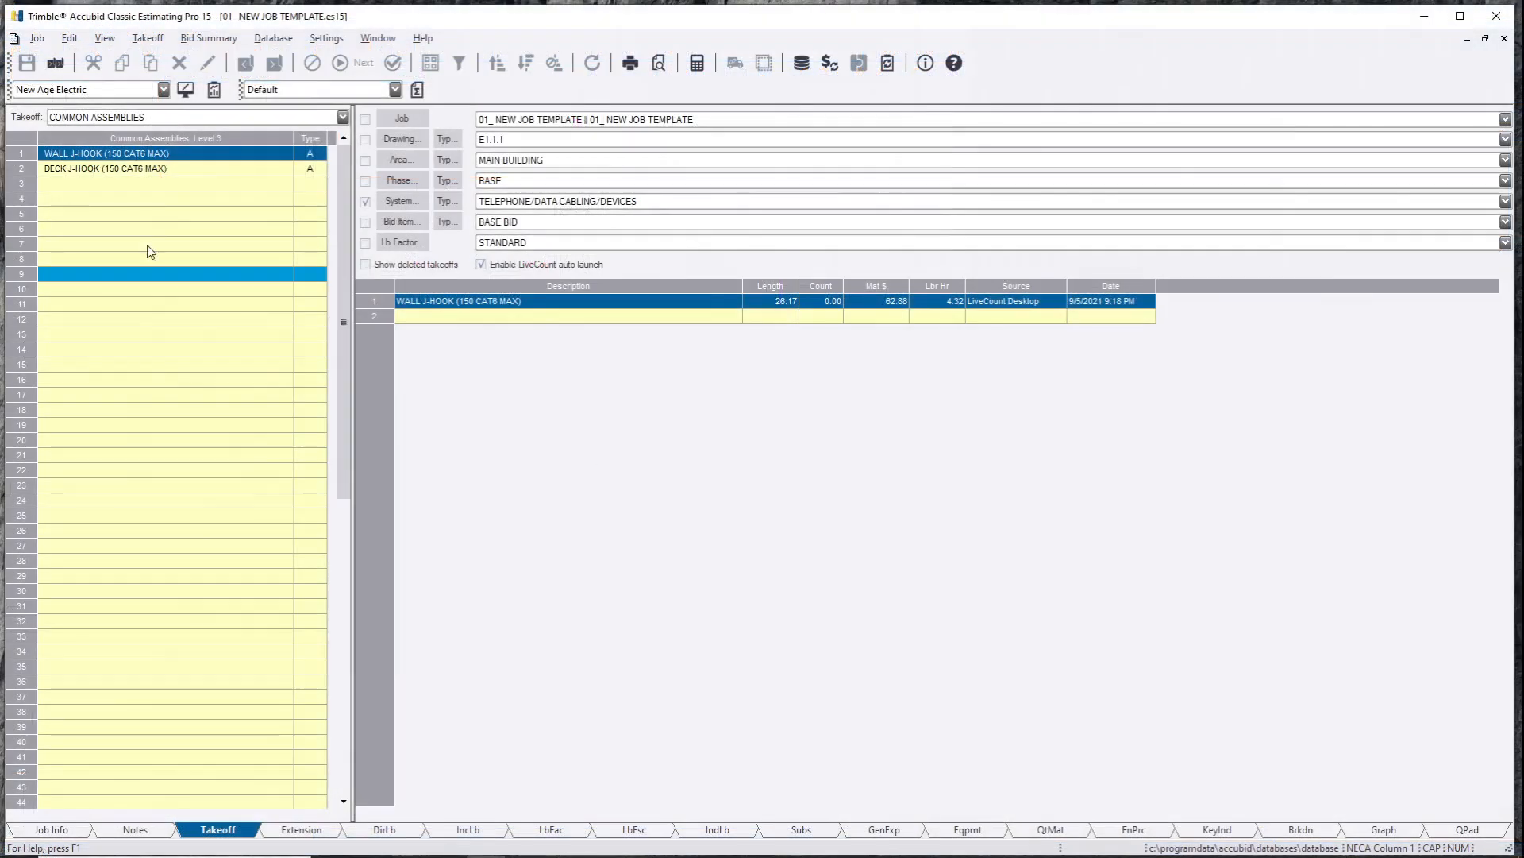
double_click(120, 159)
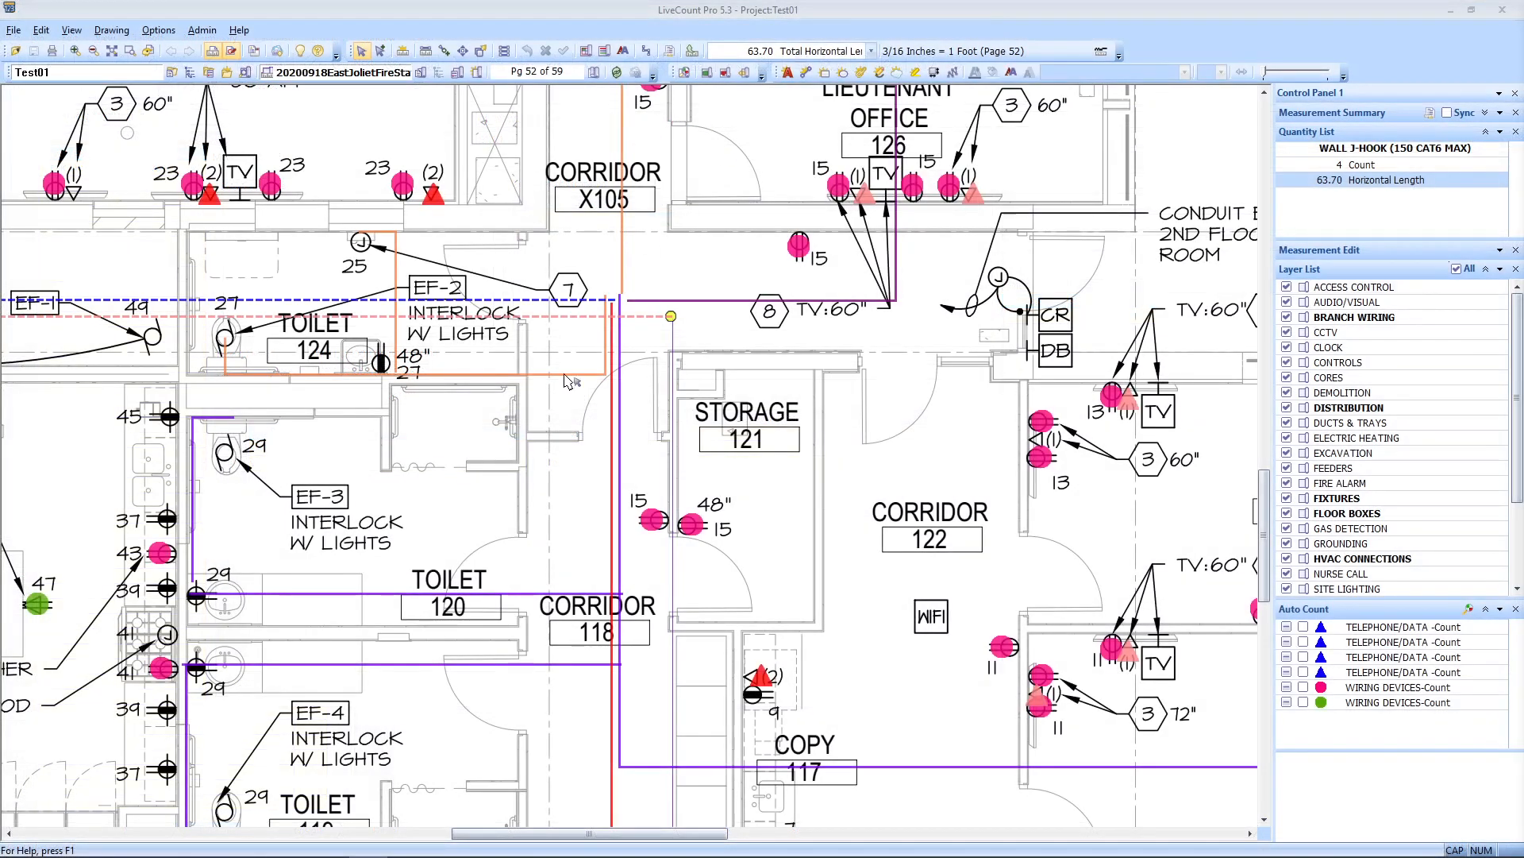
key("Delete")
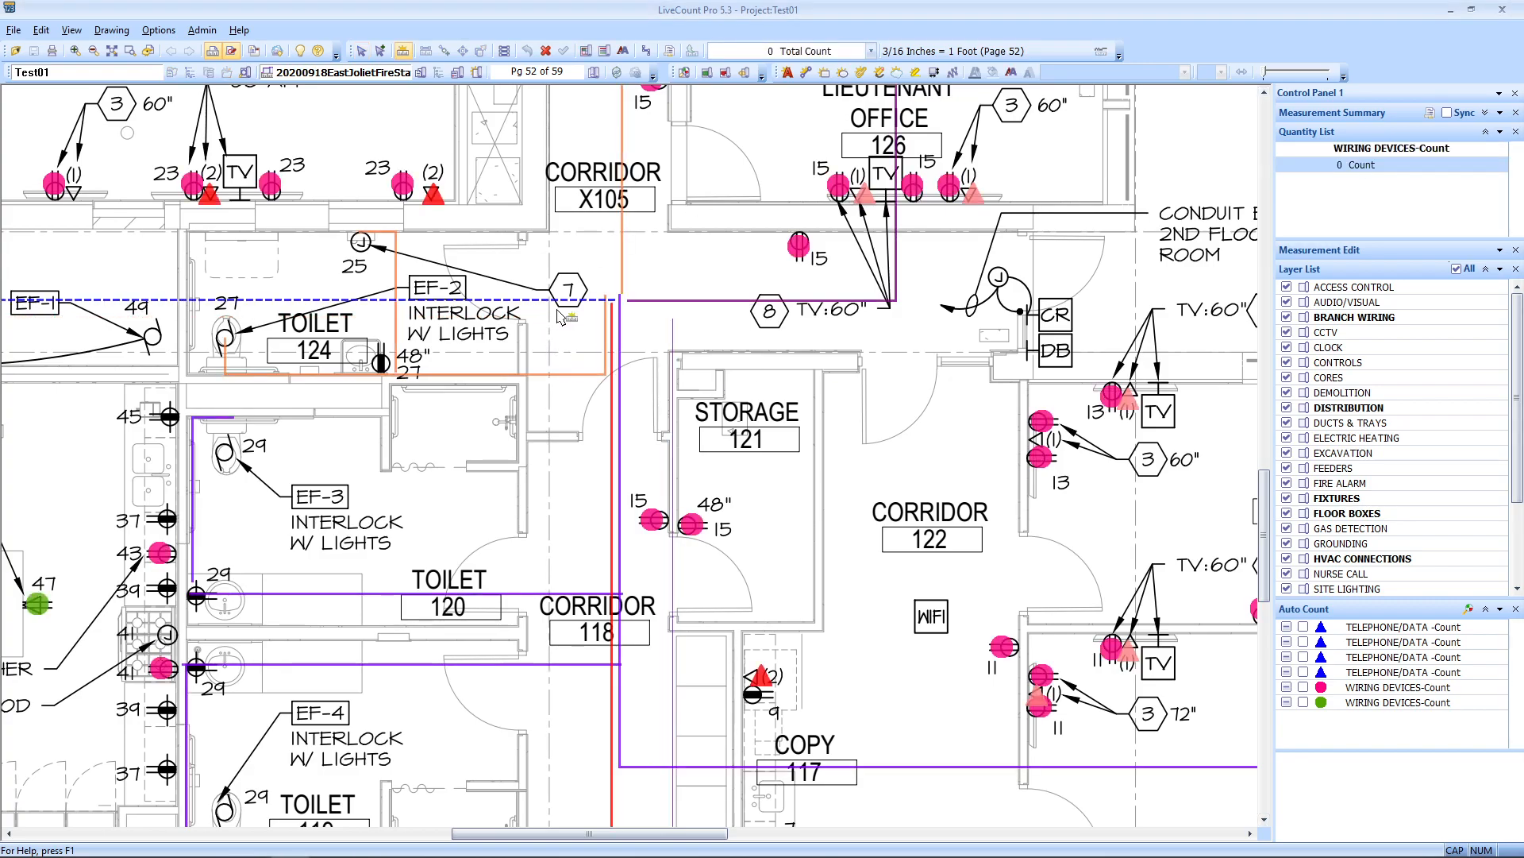
key("Escape")
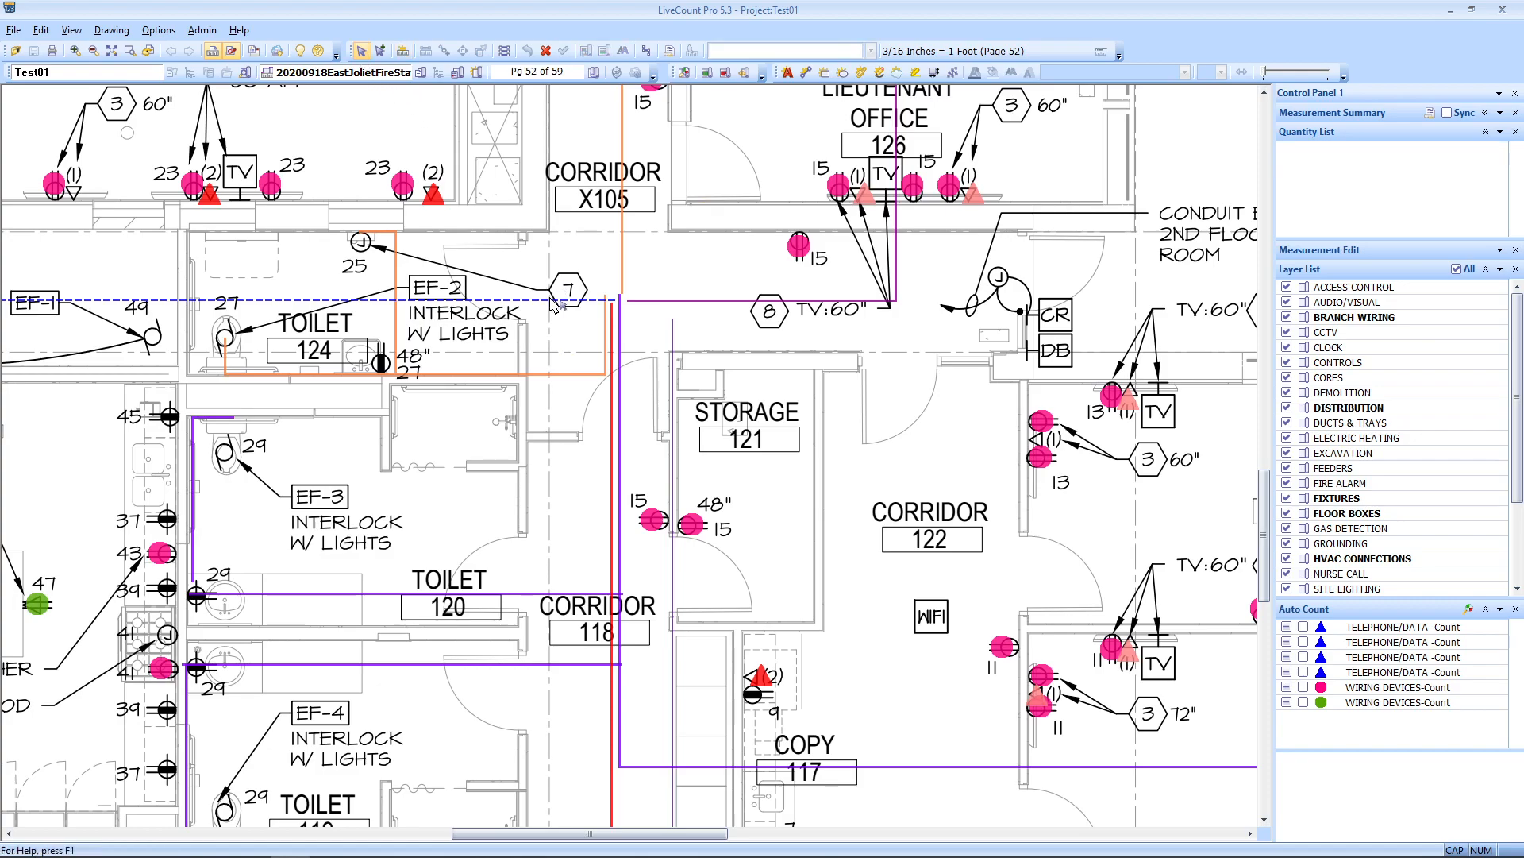
scroll(553, 306, "down", 3)
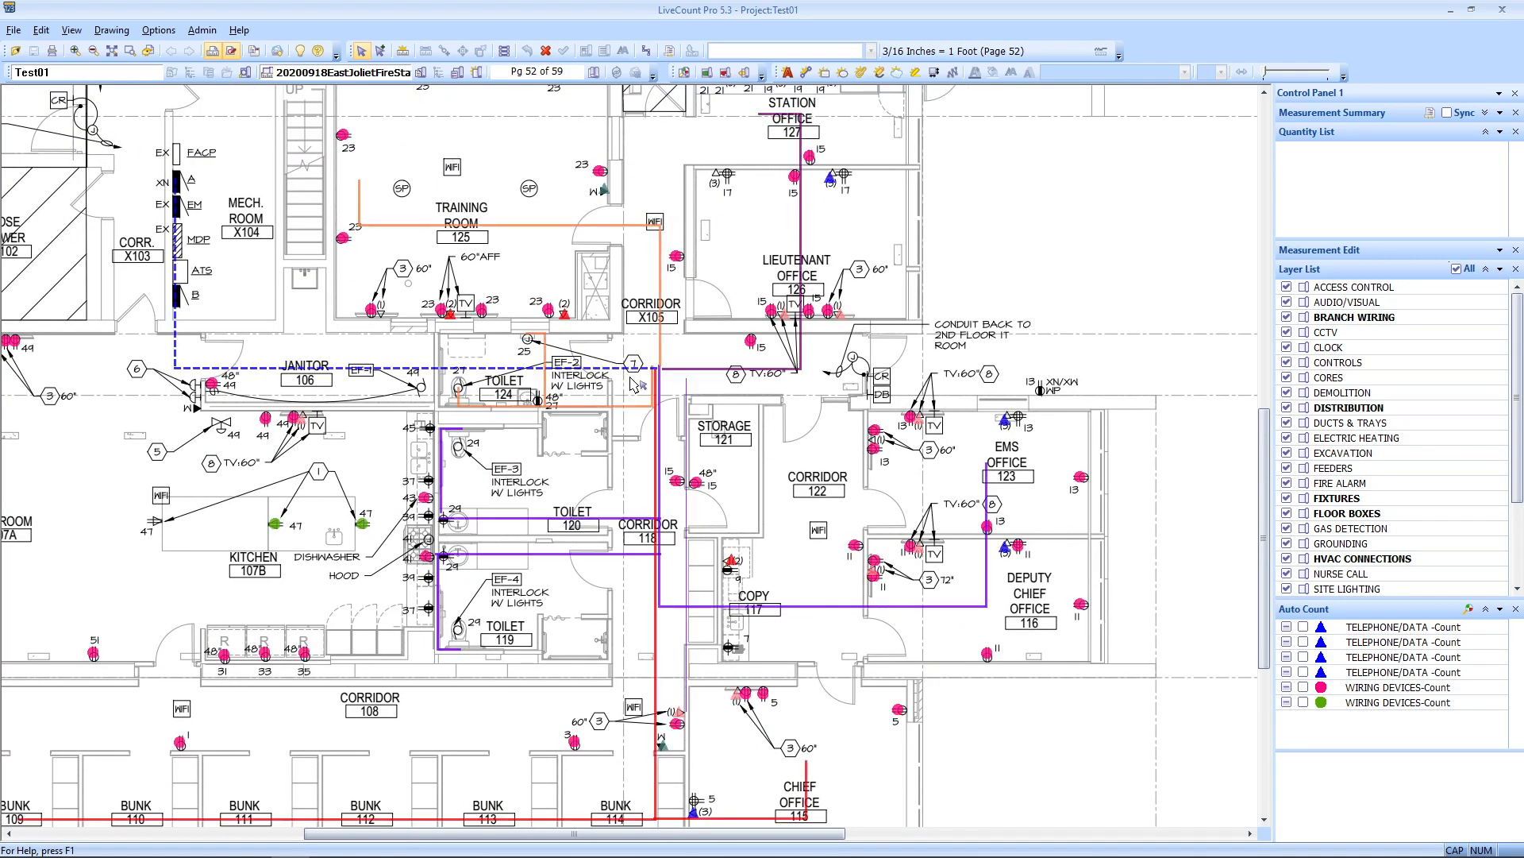
left_click(625, 371)
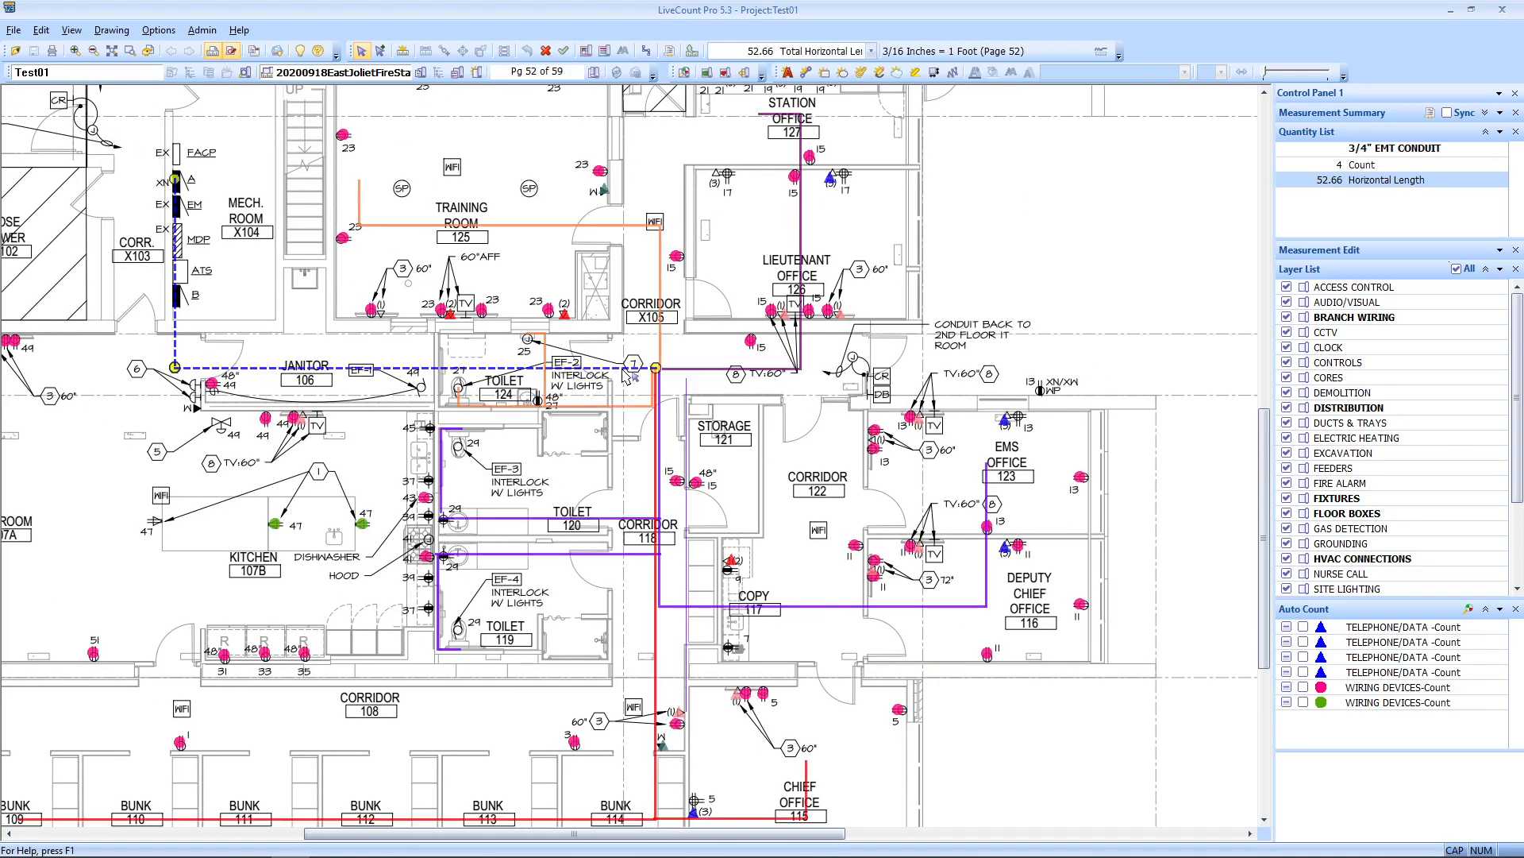
left_click(563, 51)
left_click(825, 469)
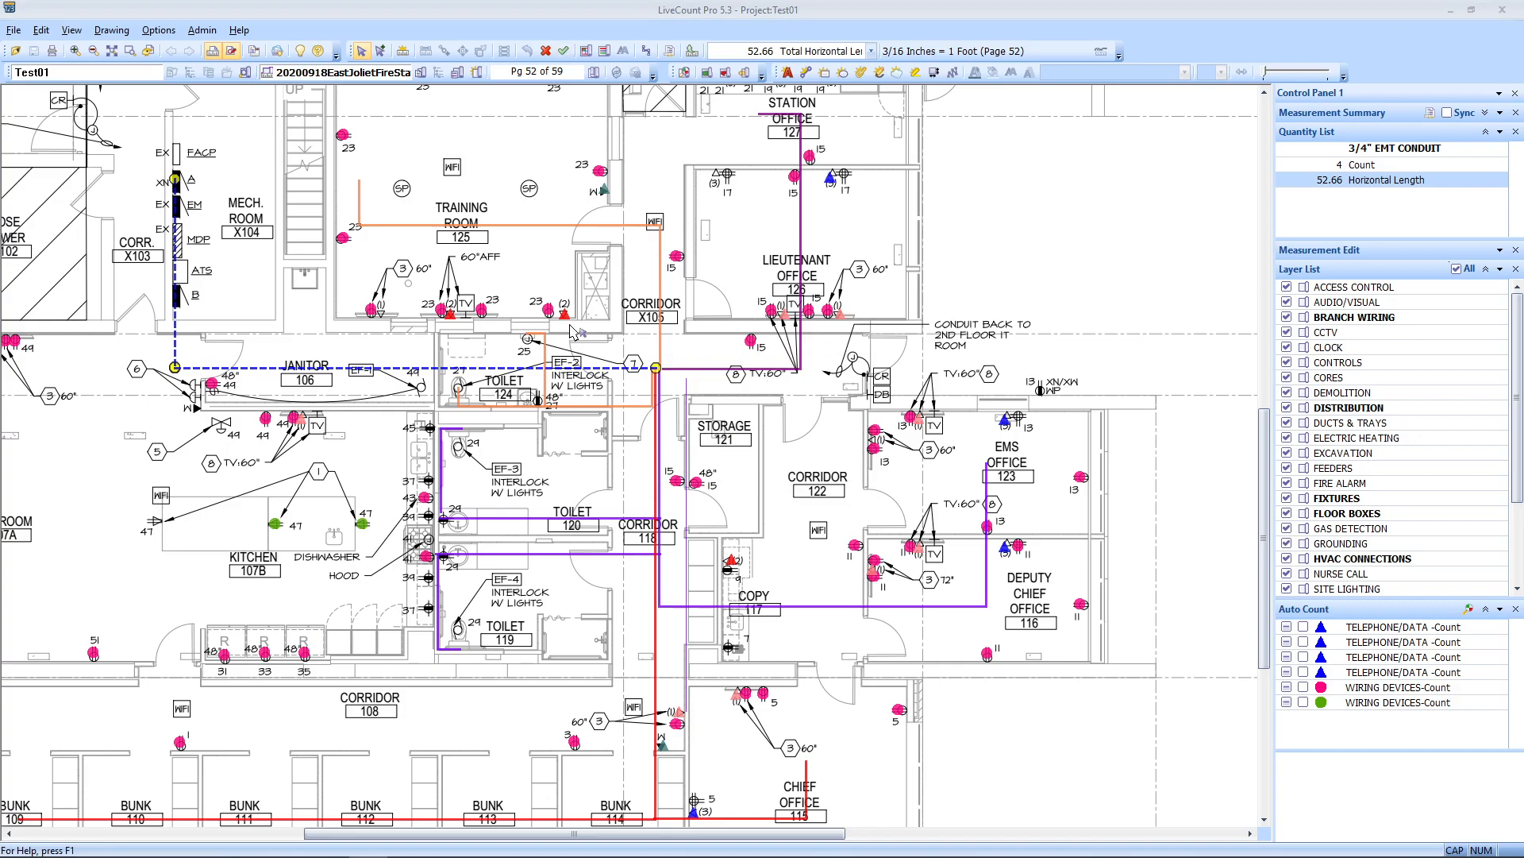
left_click(634, 339)
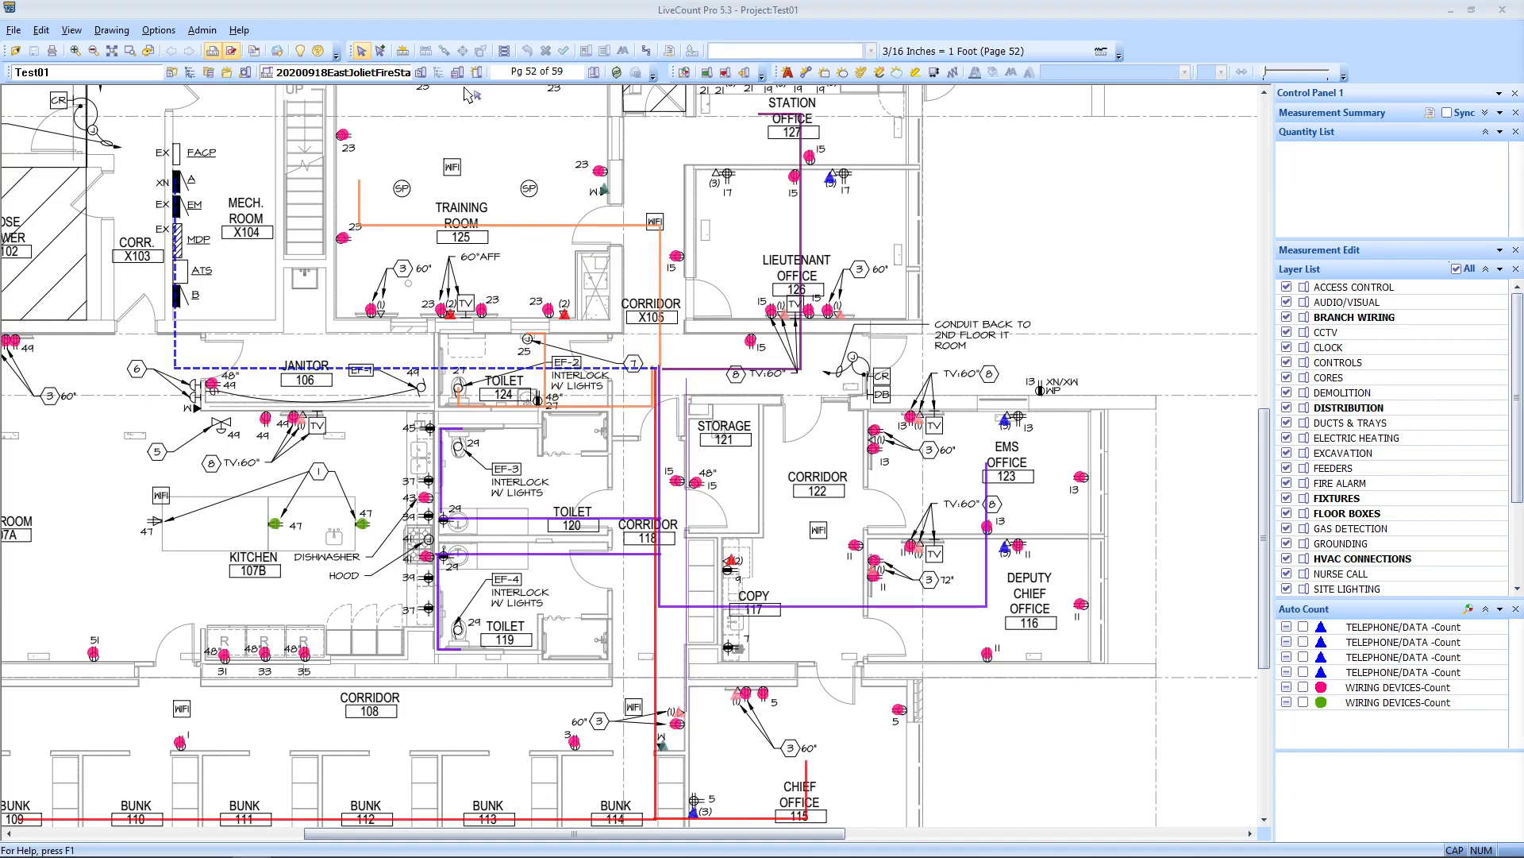
scroll(1503, 477, "down", 3)
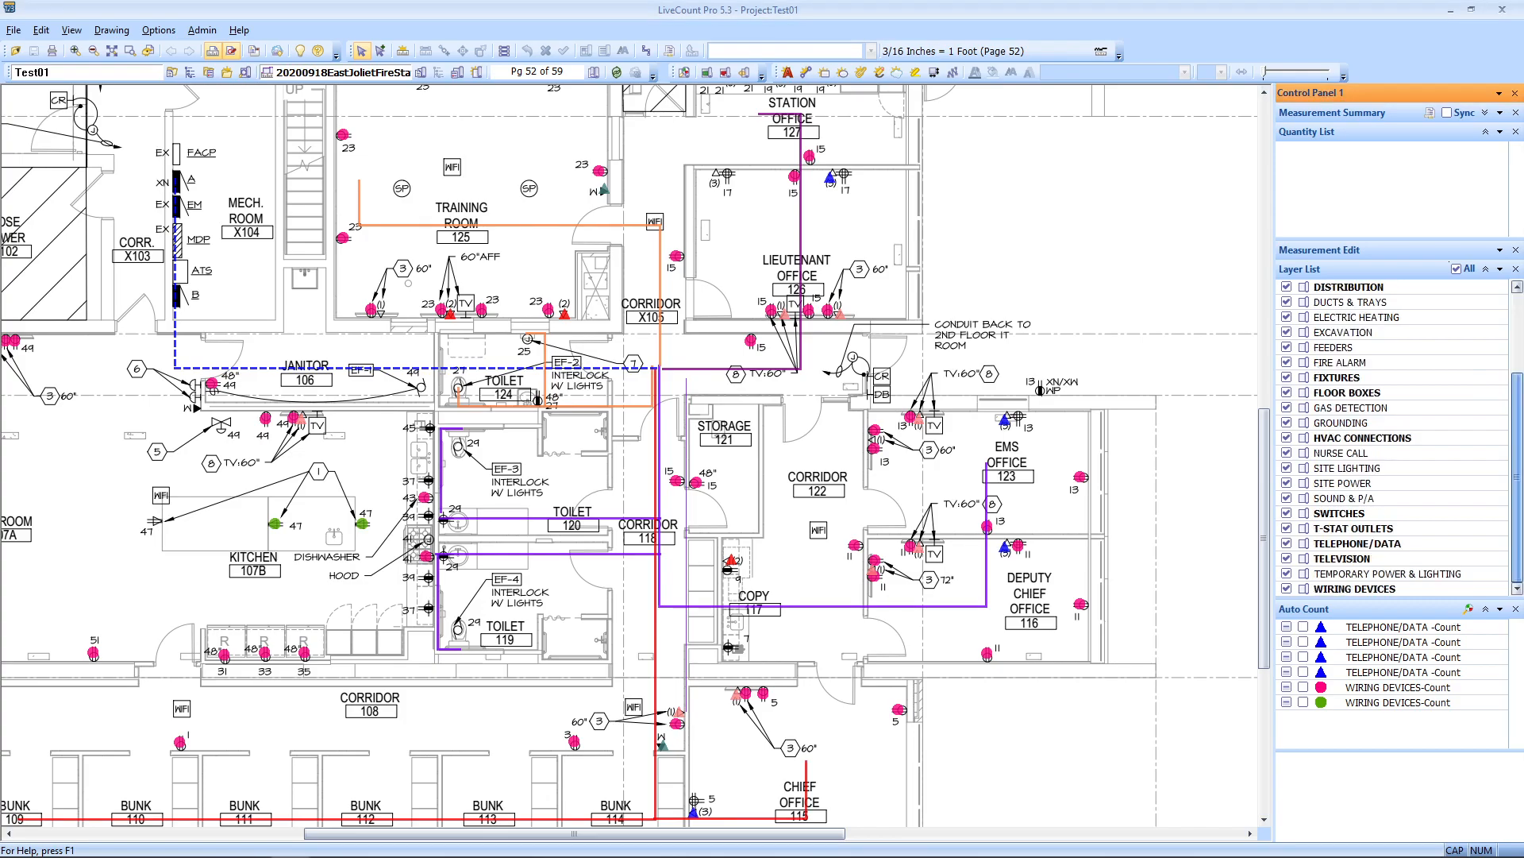
scroll(1516, 471, "up", 3)
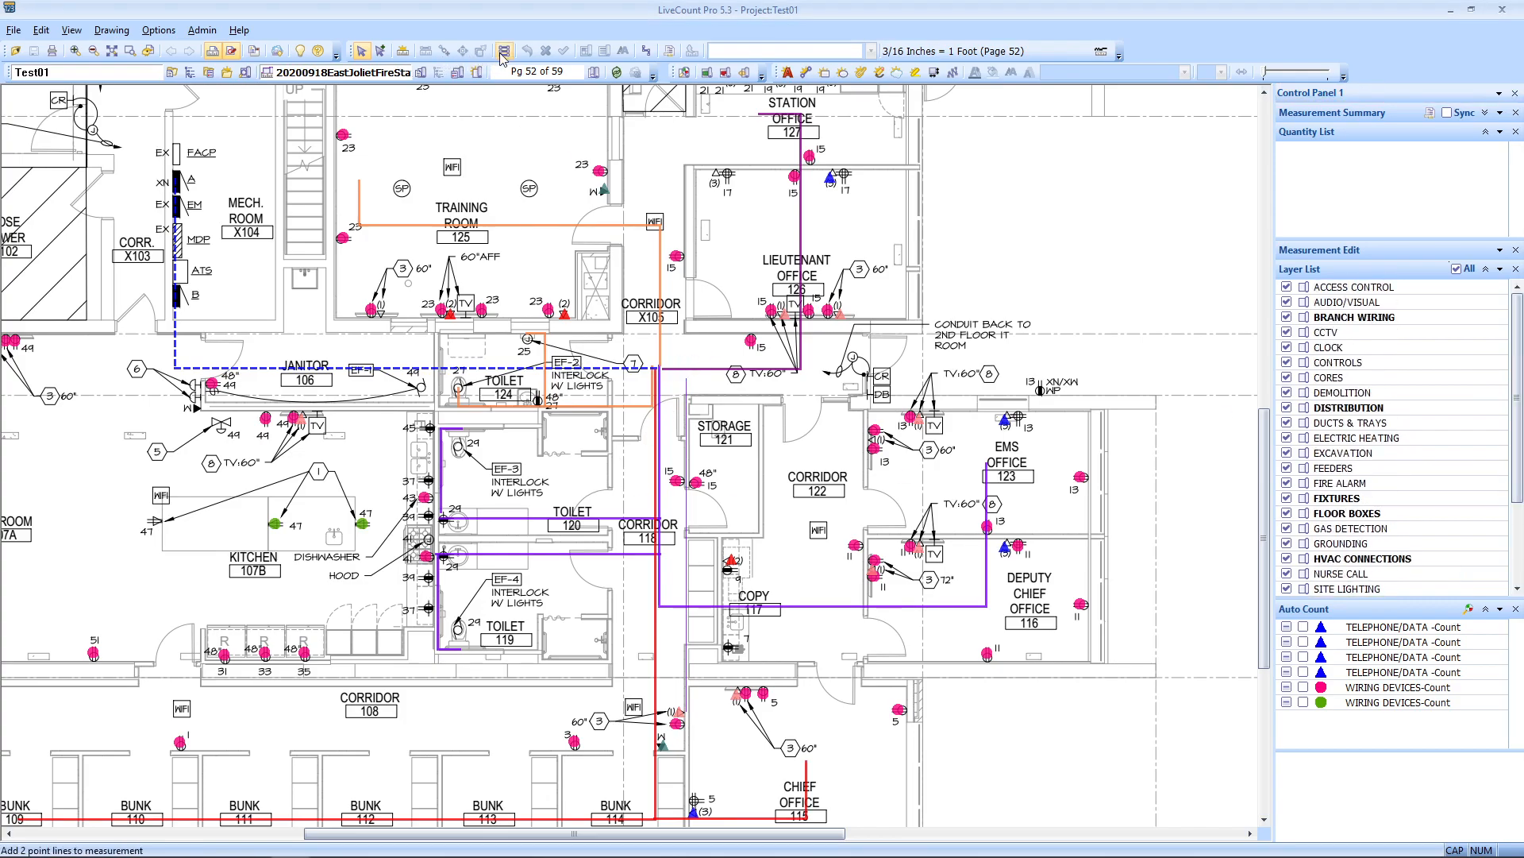
Trace a new run about 64 ft long from Storage 121 past Janitor 106 and up through Mech. Room X104.
left_click(402, 51)
left_click(688, 372)
left_click(184, 372)
left_click(185, 372)
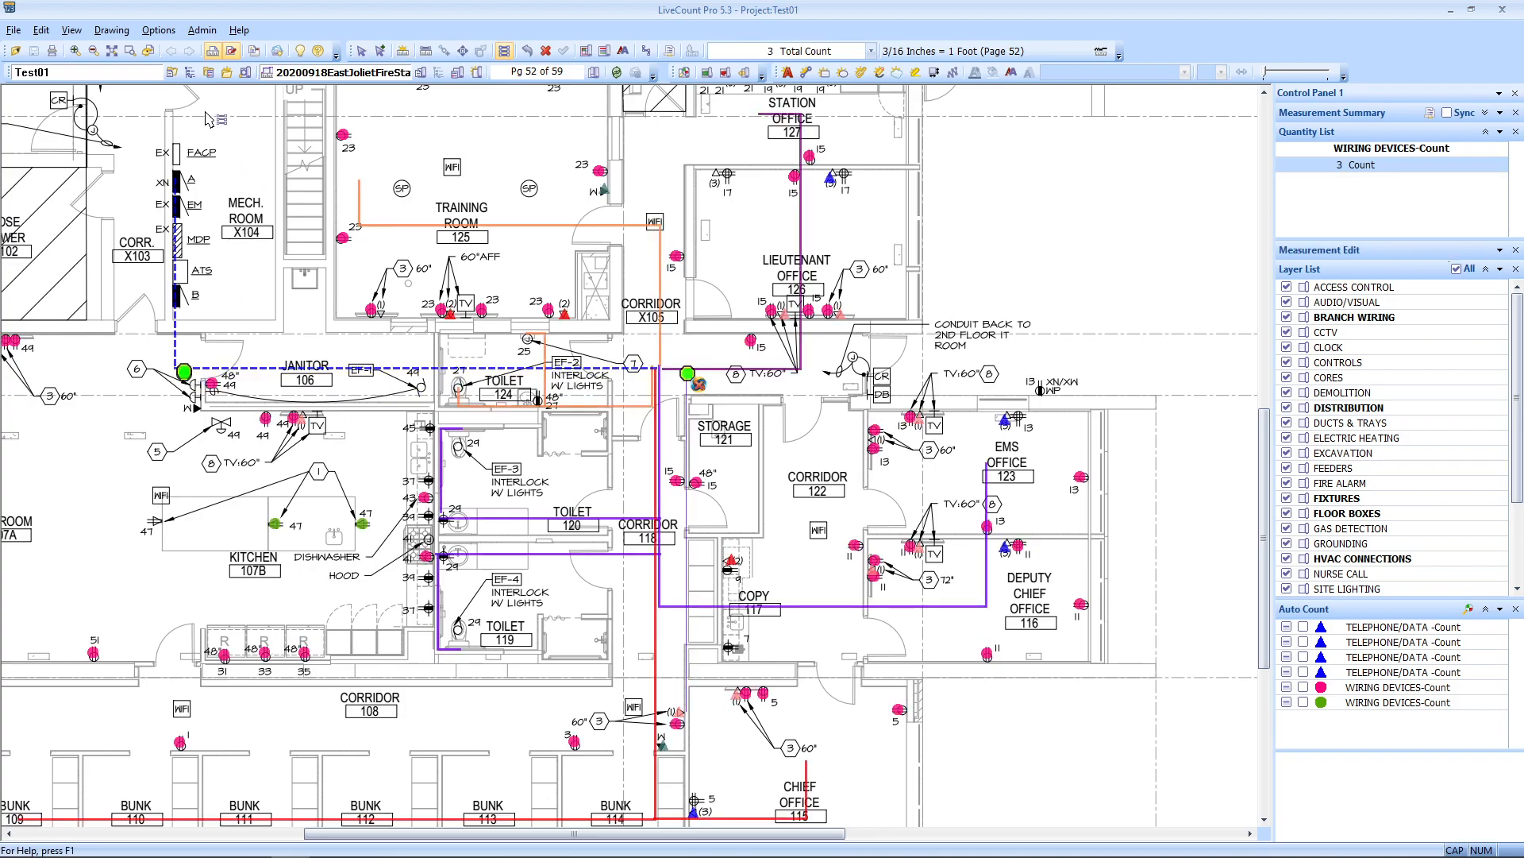
left_click_drag(193, 169, 240, 174)
left_click(231, 212)
right_click(231, 212)
left_click(334, 310)
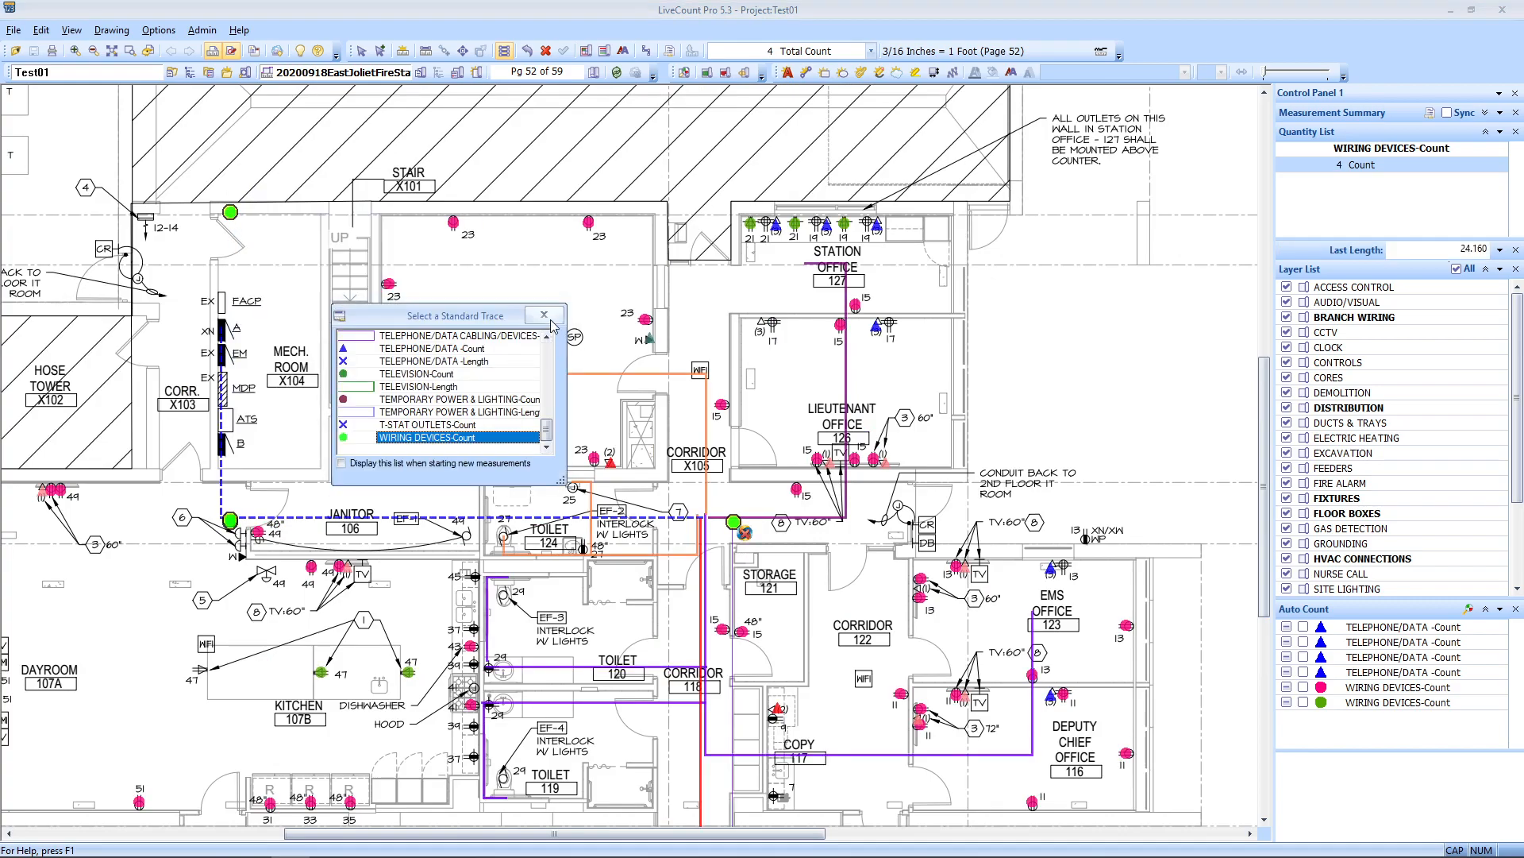
left_click(561, 311)
Edit the Storage 121 to Mech. Room X104 trace to data type Length with point style None and a dashed line.
right_click(228, 208)
left_click(309, 274)
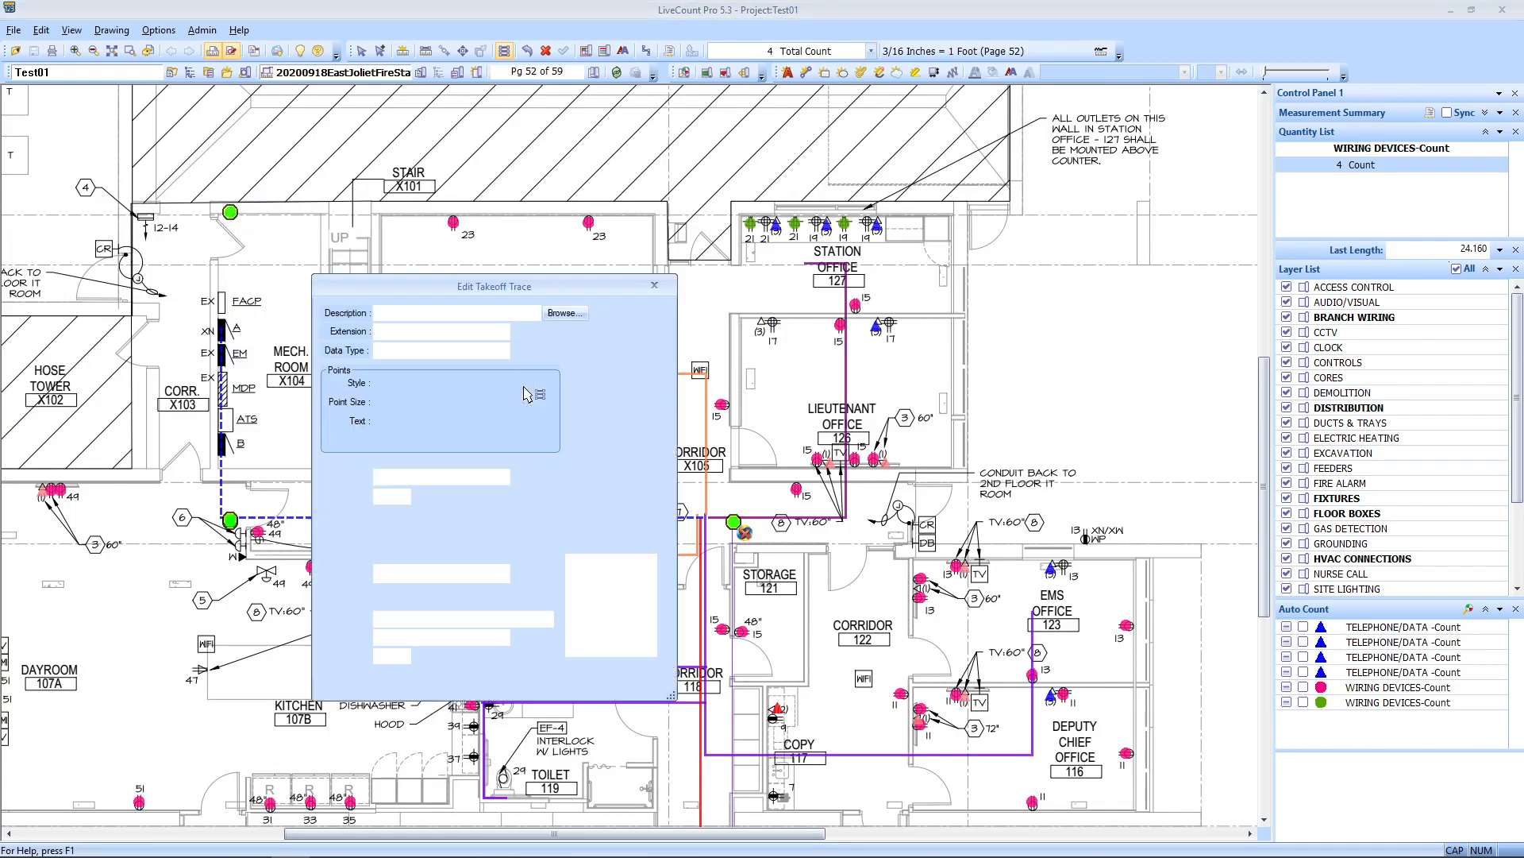
left_click(431, 350)
left_click(427, 396)
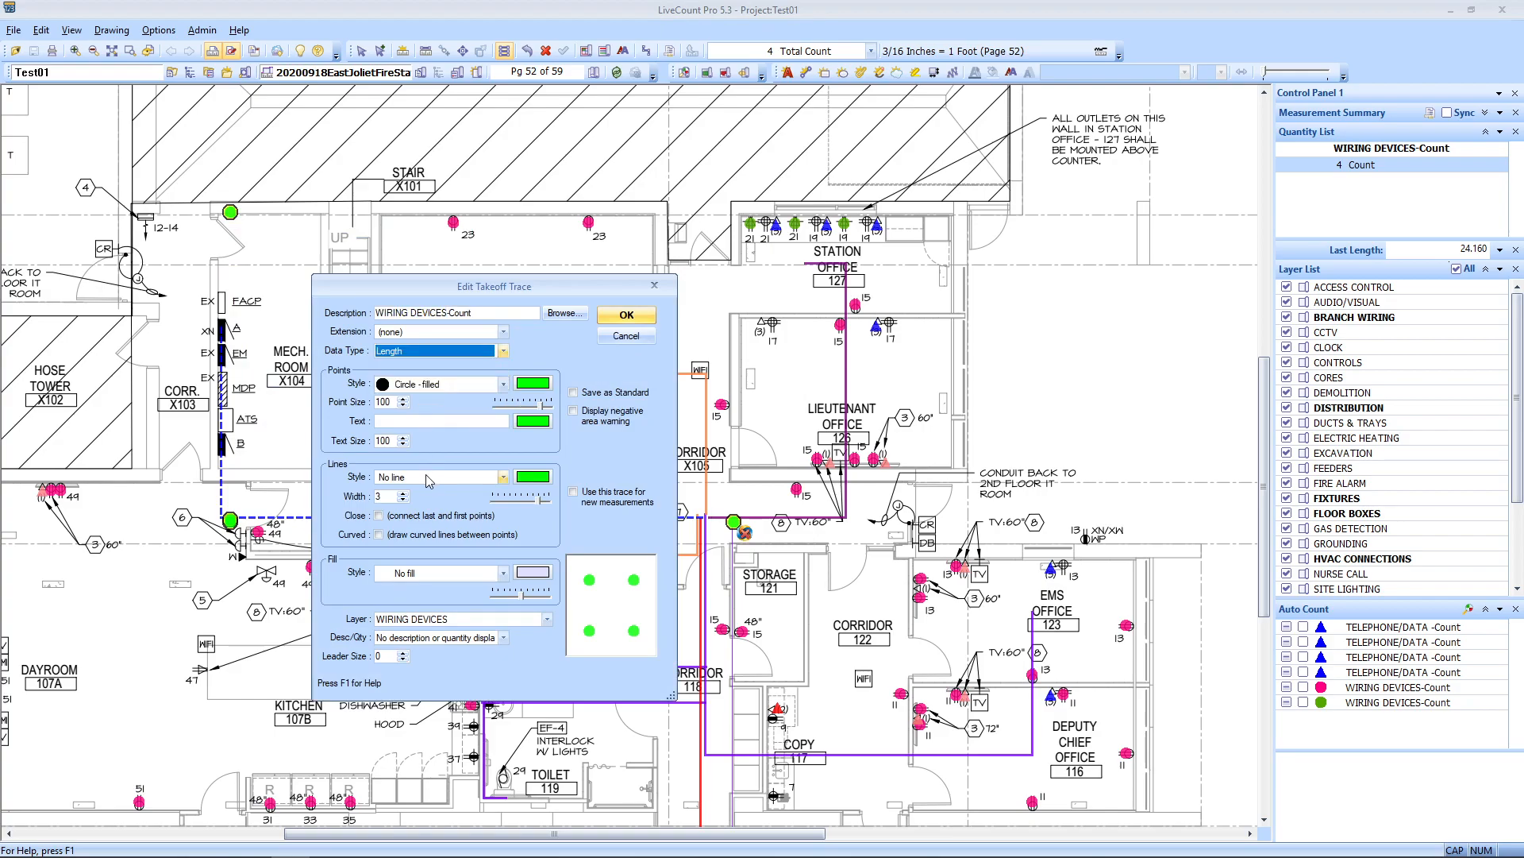
left_click(457, 389)
left_click(441, 404)
left_click(431, 477)
left_click(401, 523)
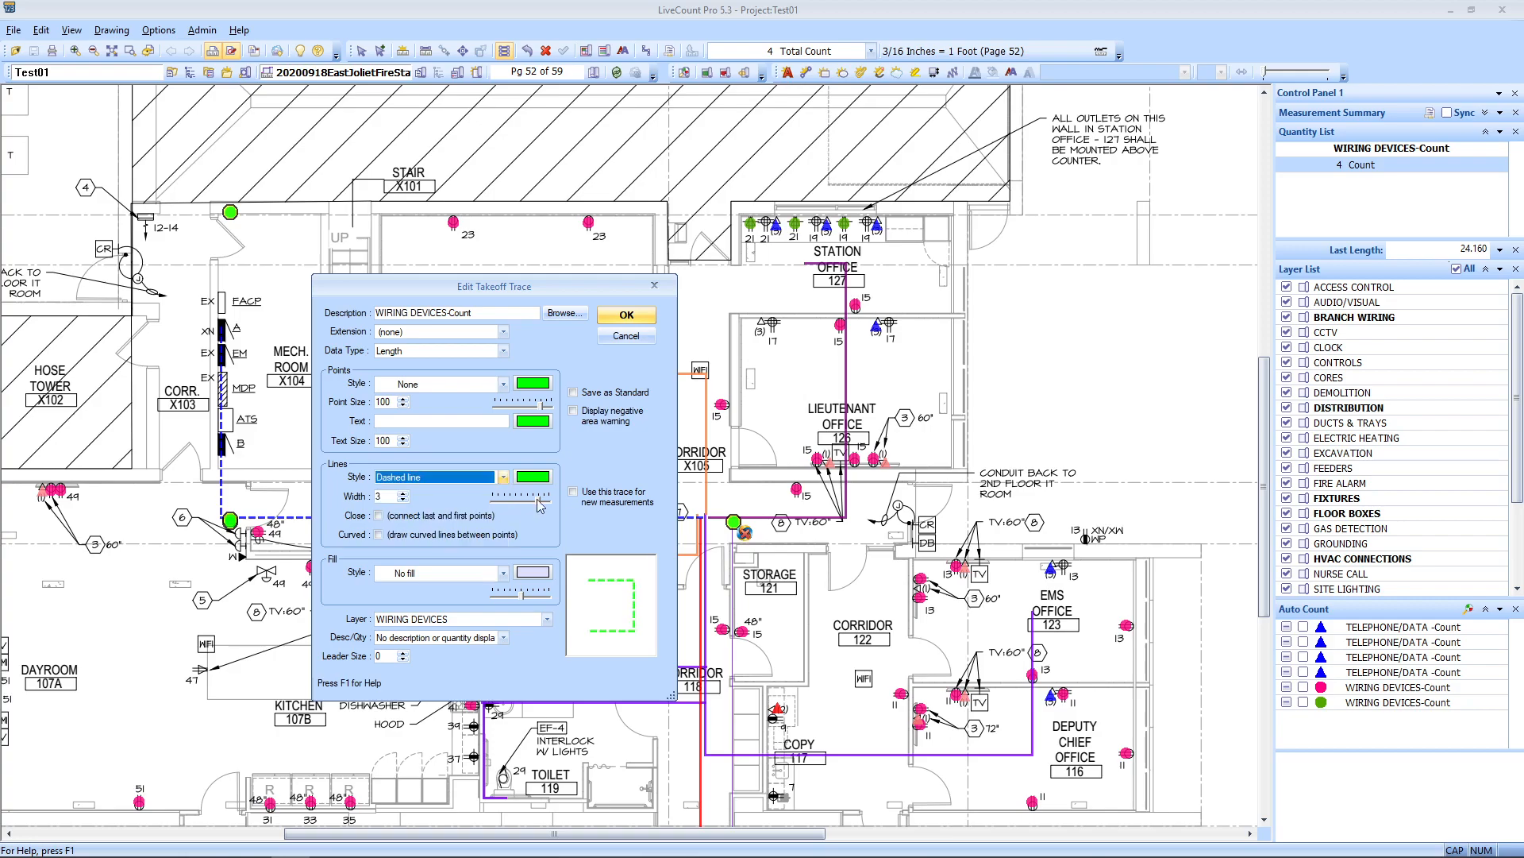
Color the trace's line light red, assign it to the TELEPHONE/DATA layer, and apply the trace settings.
left_click(533, 476)
left_click(421, 404)
left_click(437, 599)
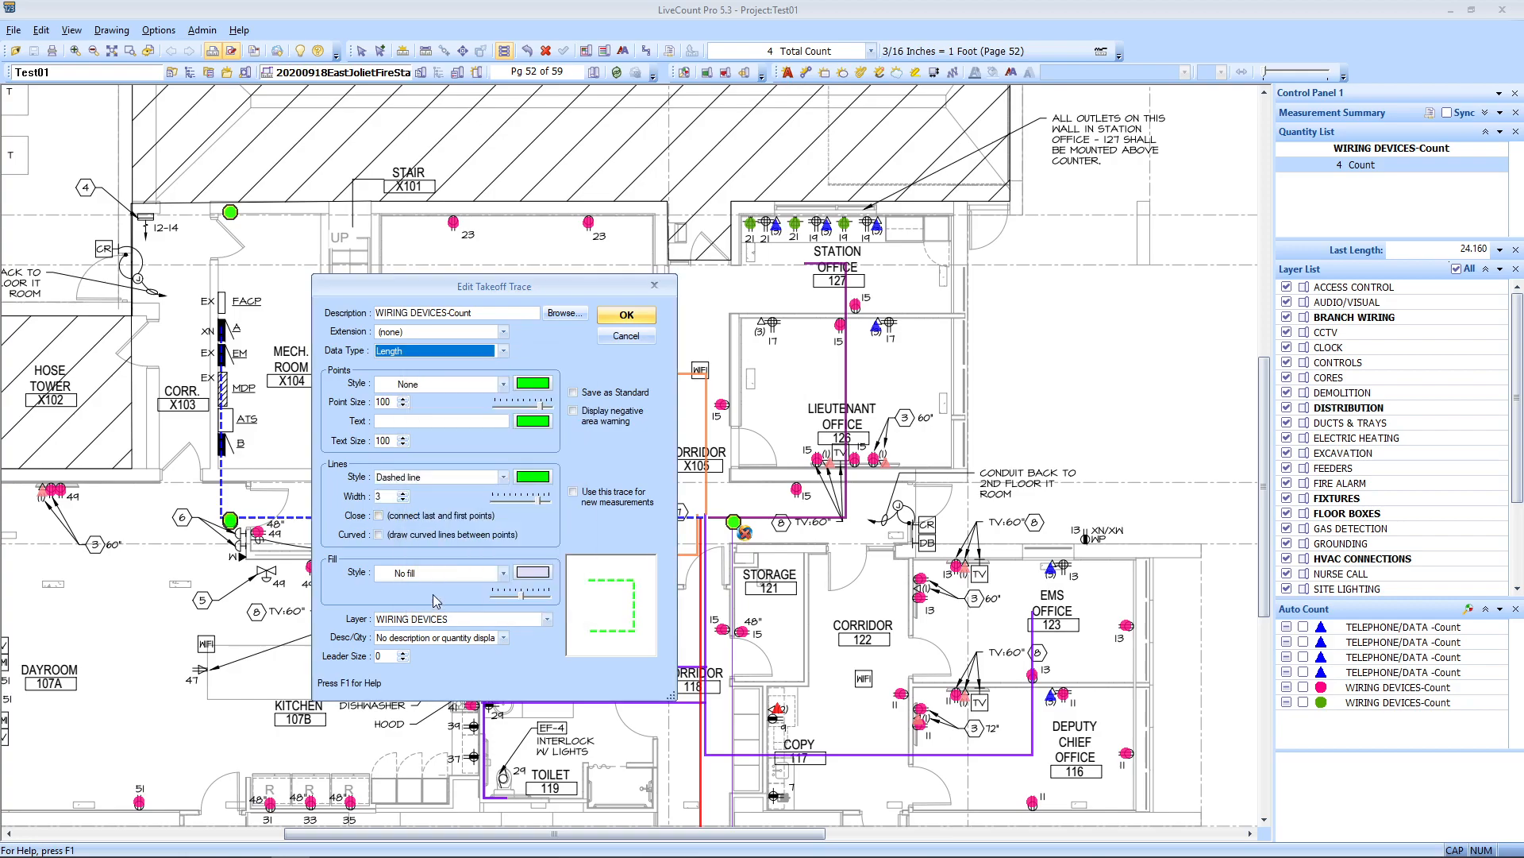
left_click(461, 619)
left_click(429, 726)
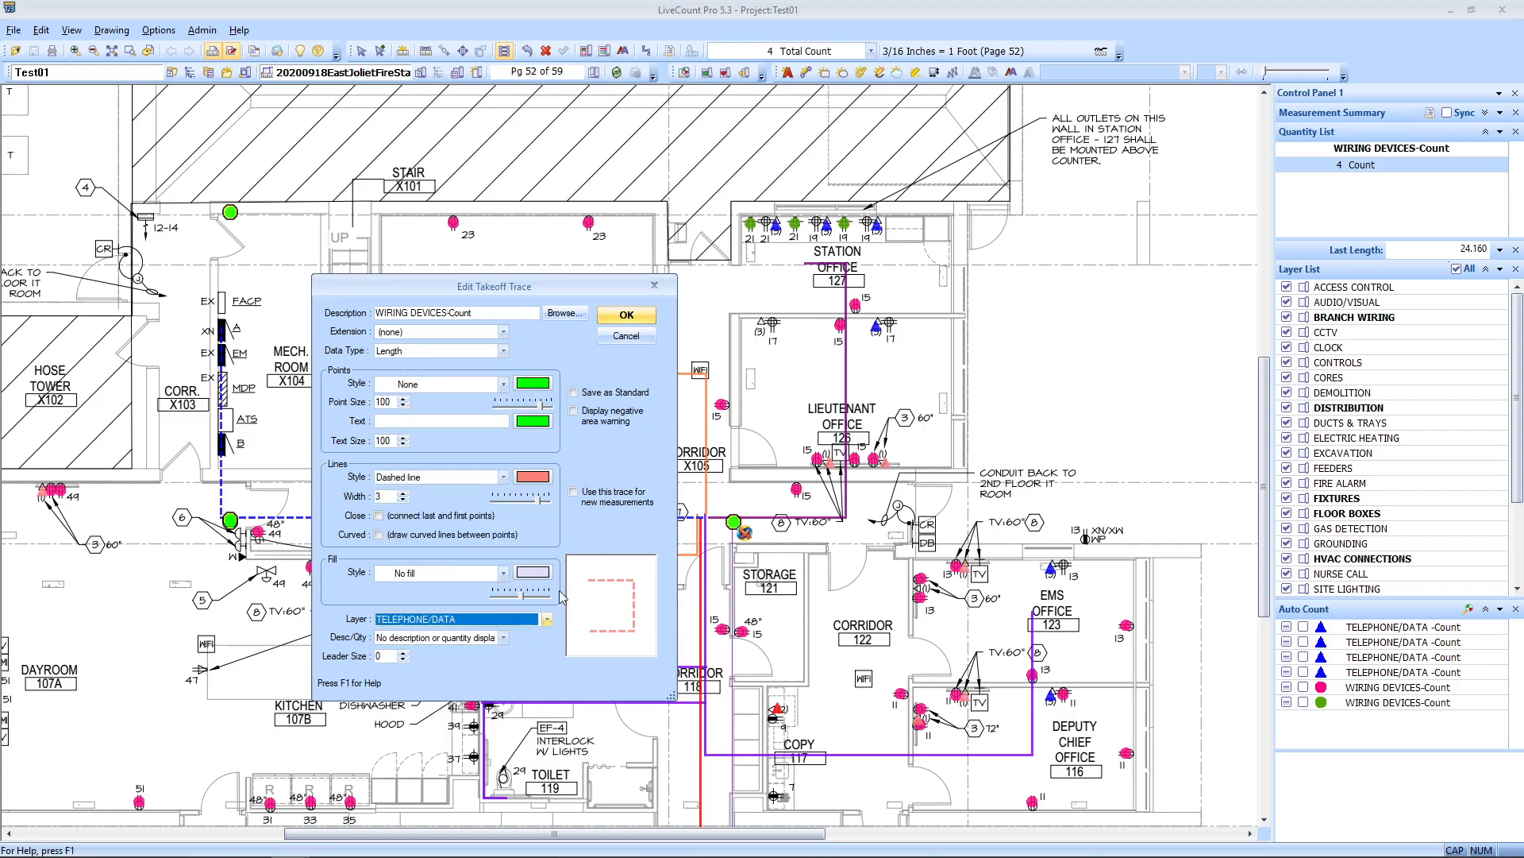
left_click(641, 317)
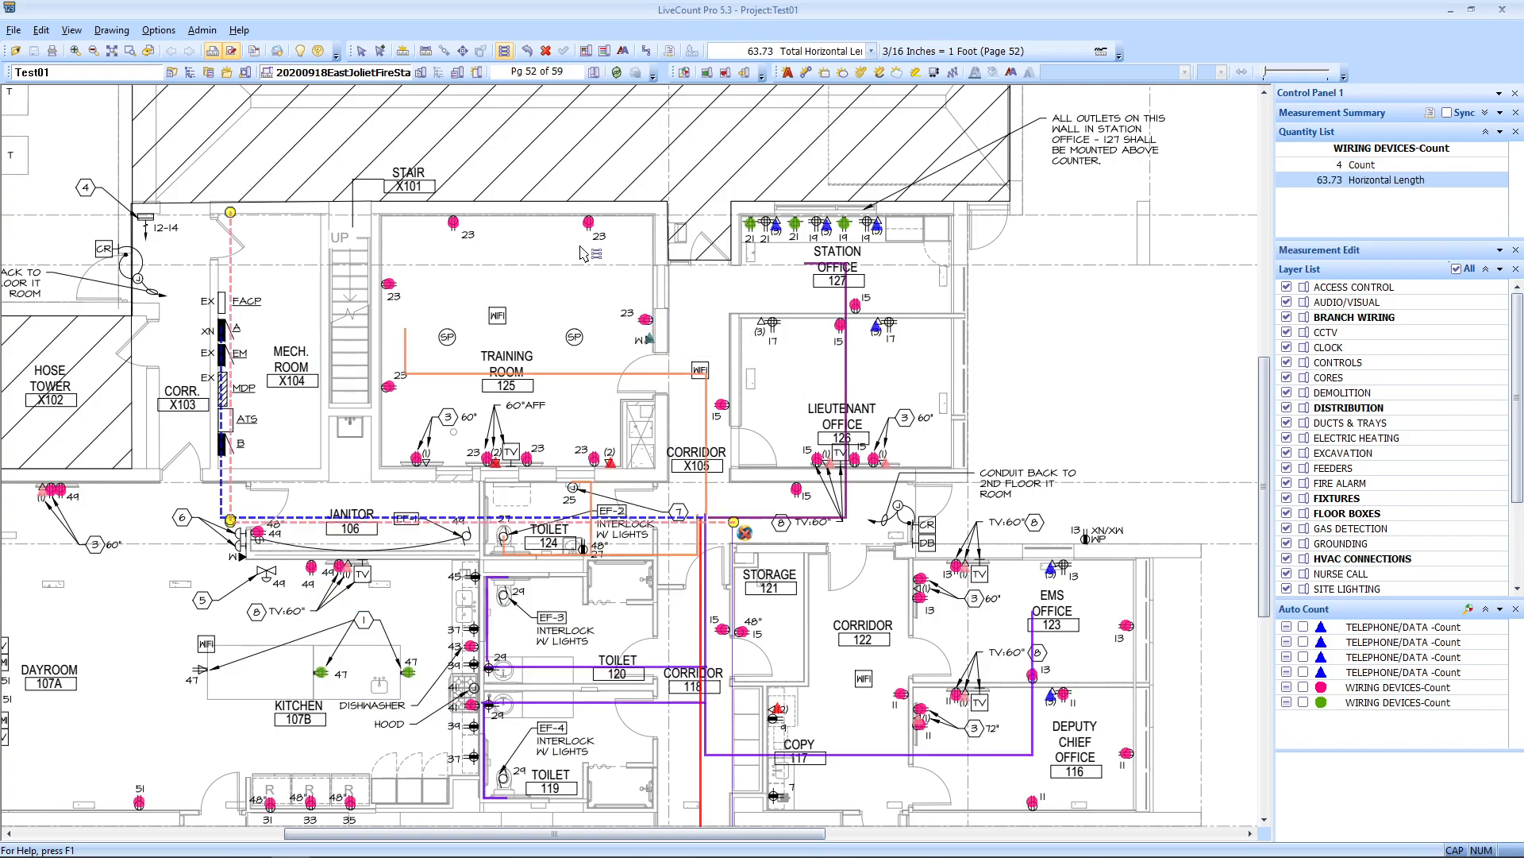
key("Escape")
Delete the J-HOOK (15 CAT6 MAX) and VELCRO items from the run's WALL J-HOOK (150 CAT6 MAX) takeoff.
left_click(640, 436)
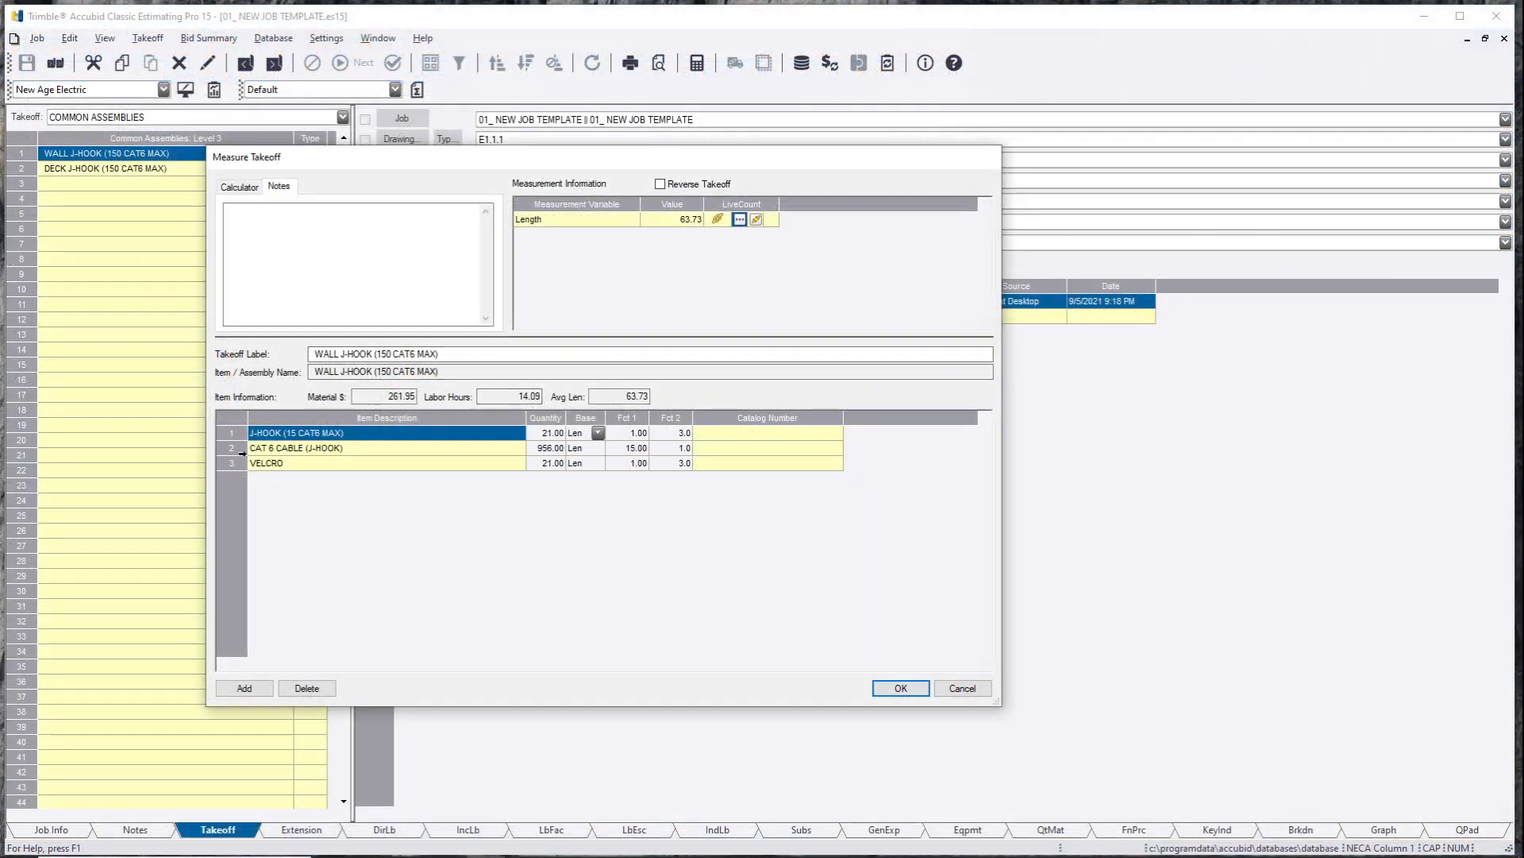
left_click_drag(224, 431, 228, 450)
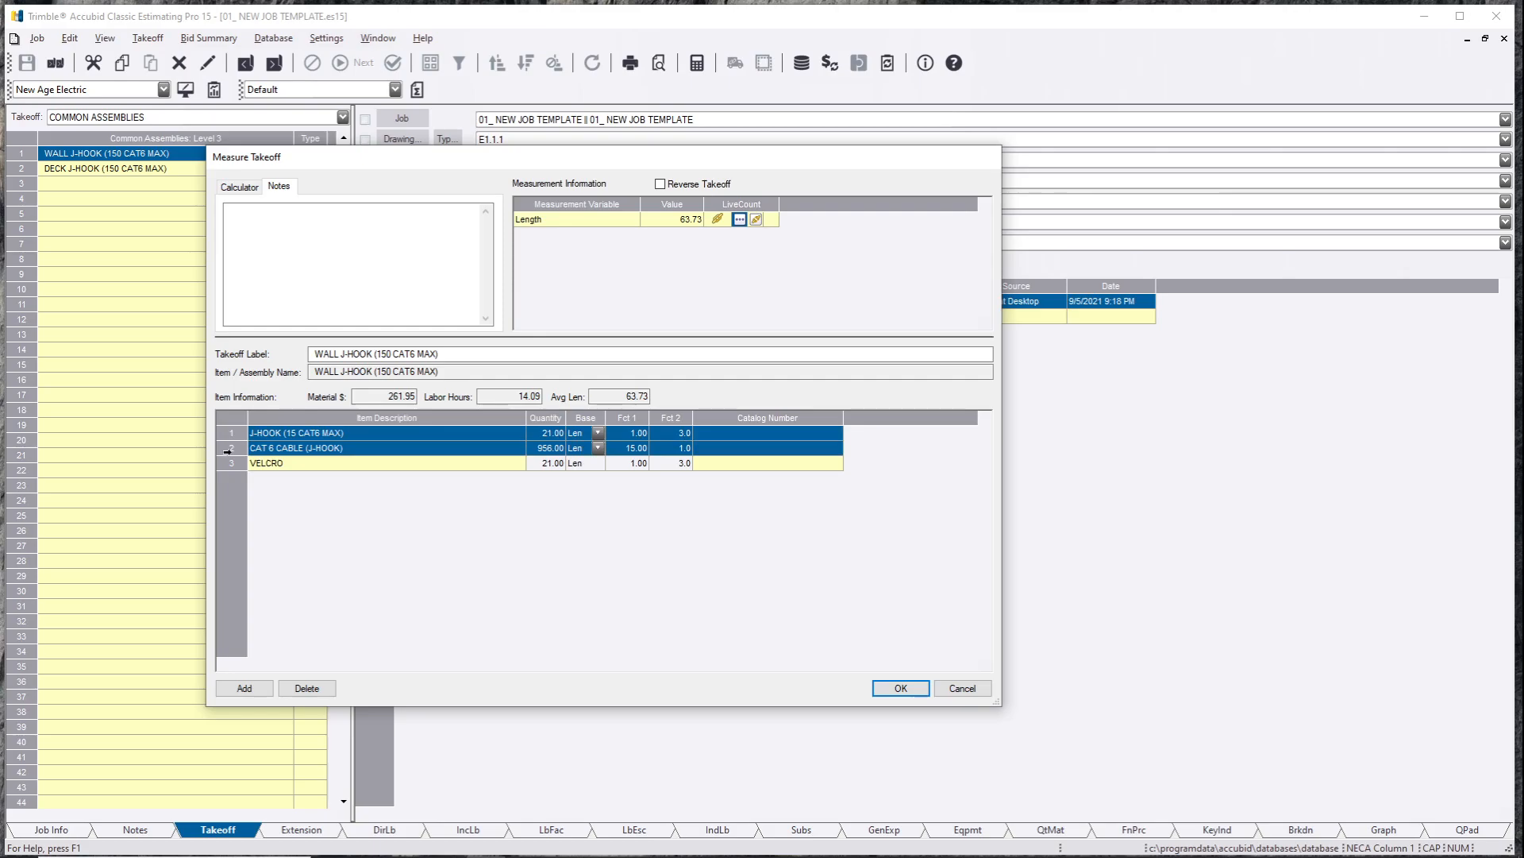
left_click(228, 437)
left_click(312, 688)
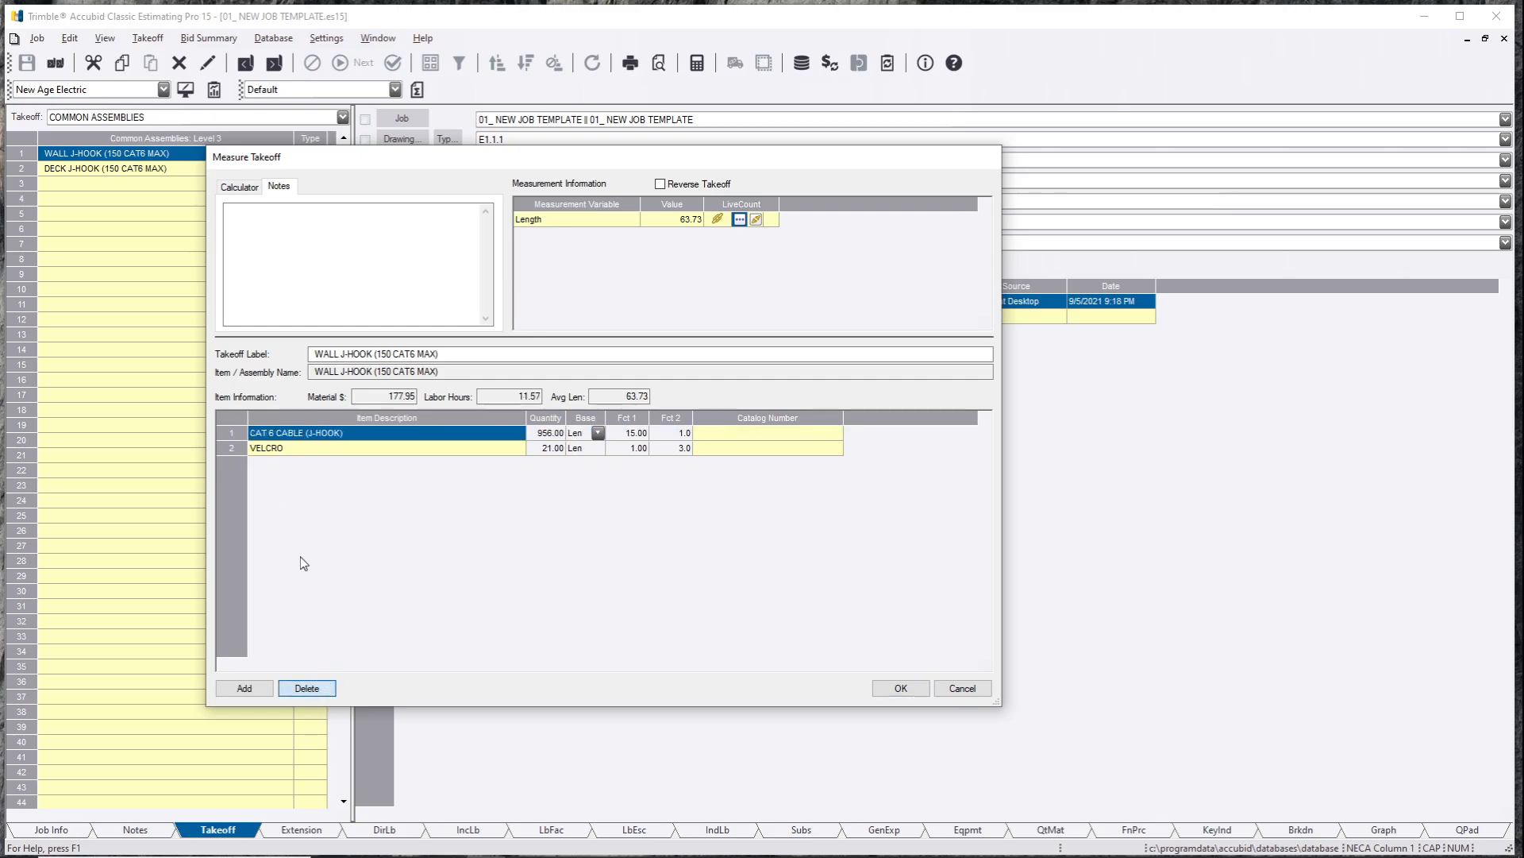
left_click(262, 448)
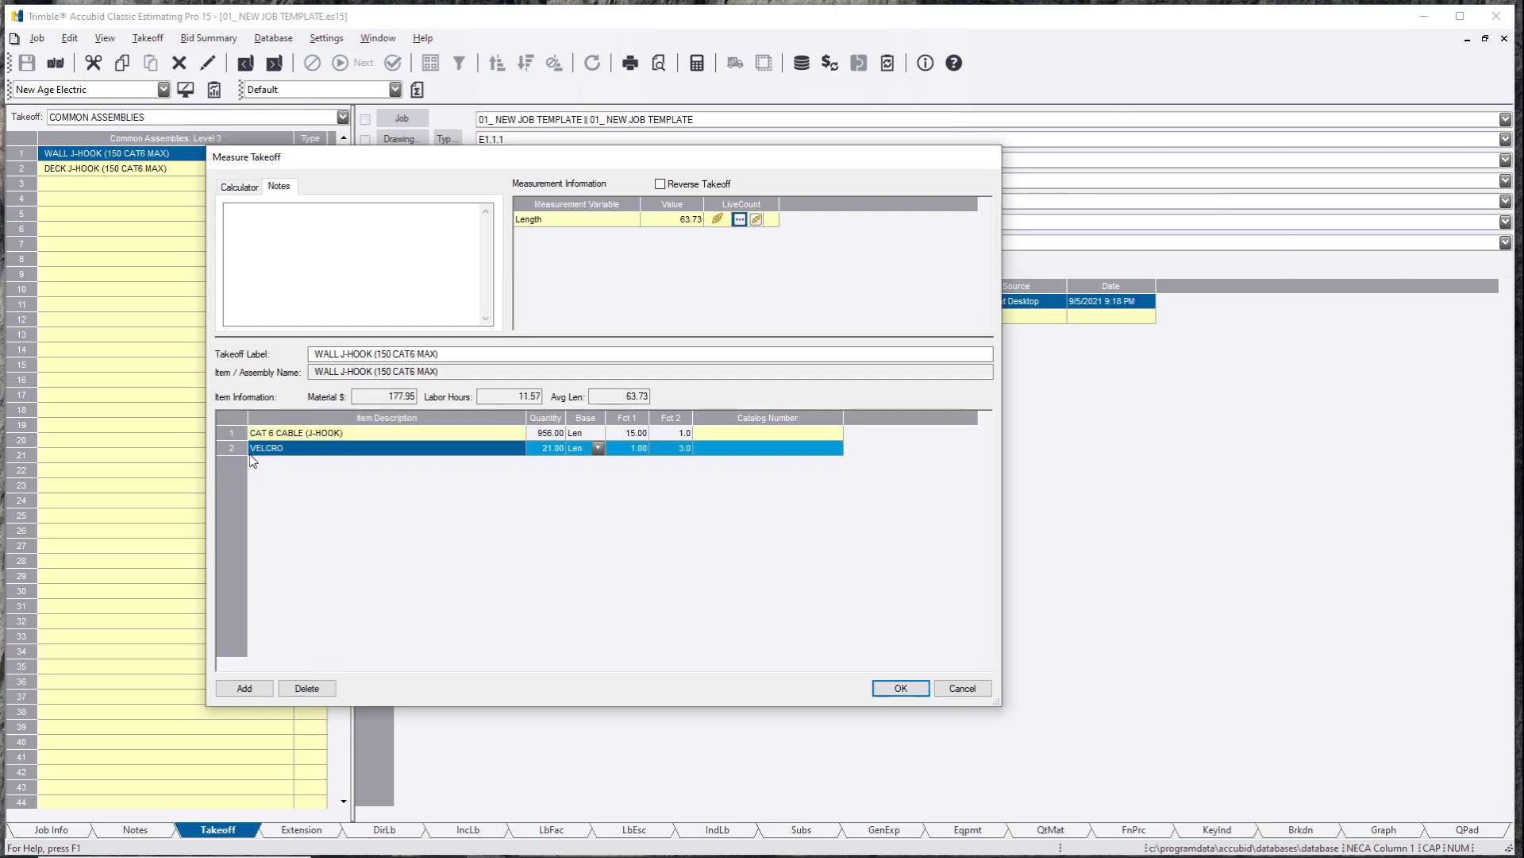
left_click(309, 691)
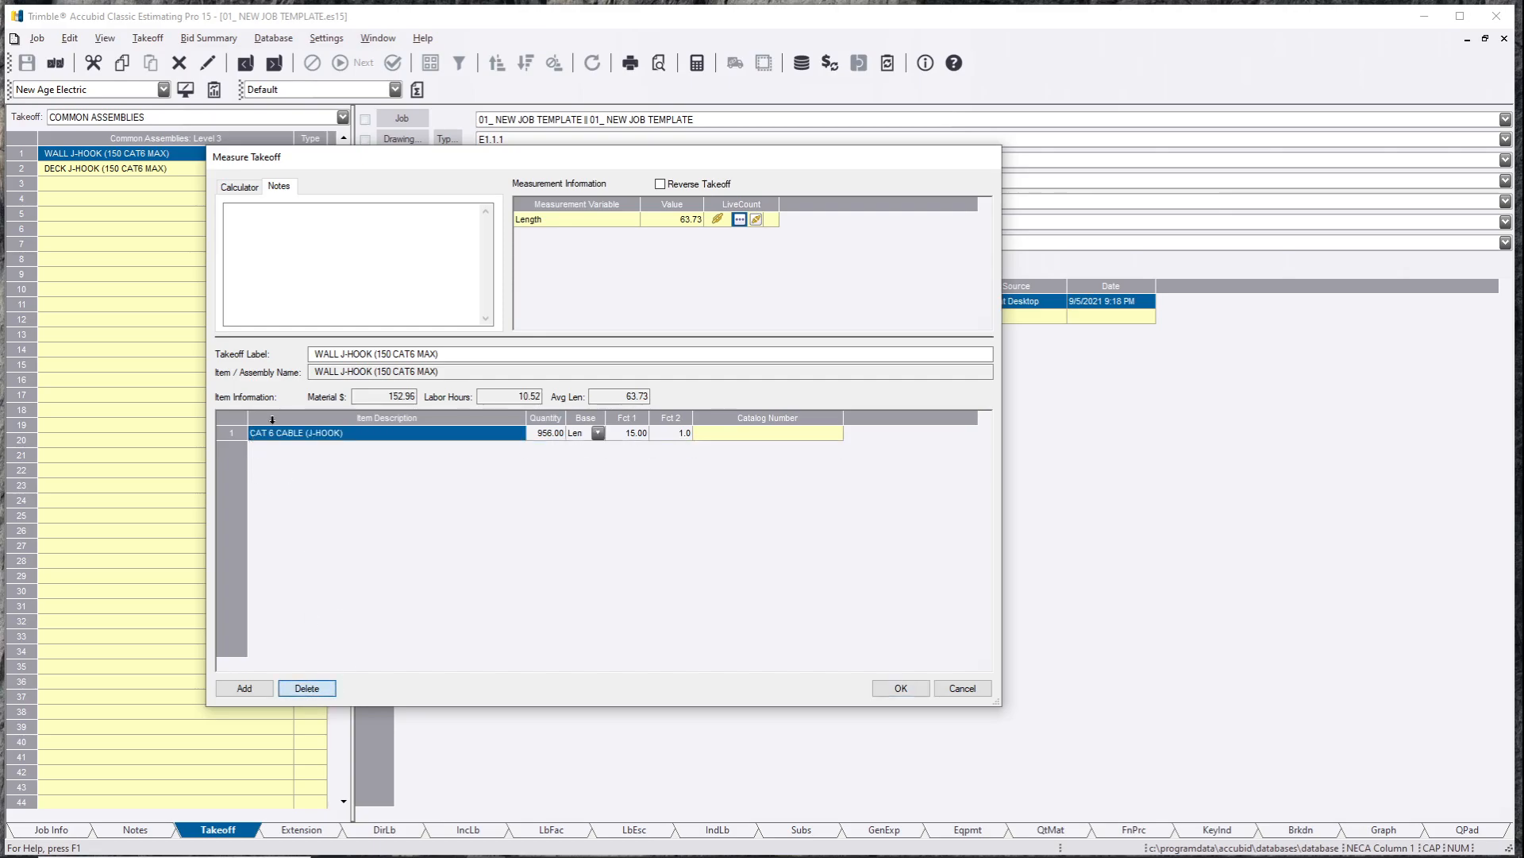
Set the first factor of CAT 6 CABLE (J-HOOK) to 60 and accept the WALL J-HOOK takeoff.
left_click(640, 438)
left_click(640, 439)
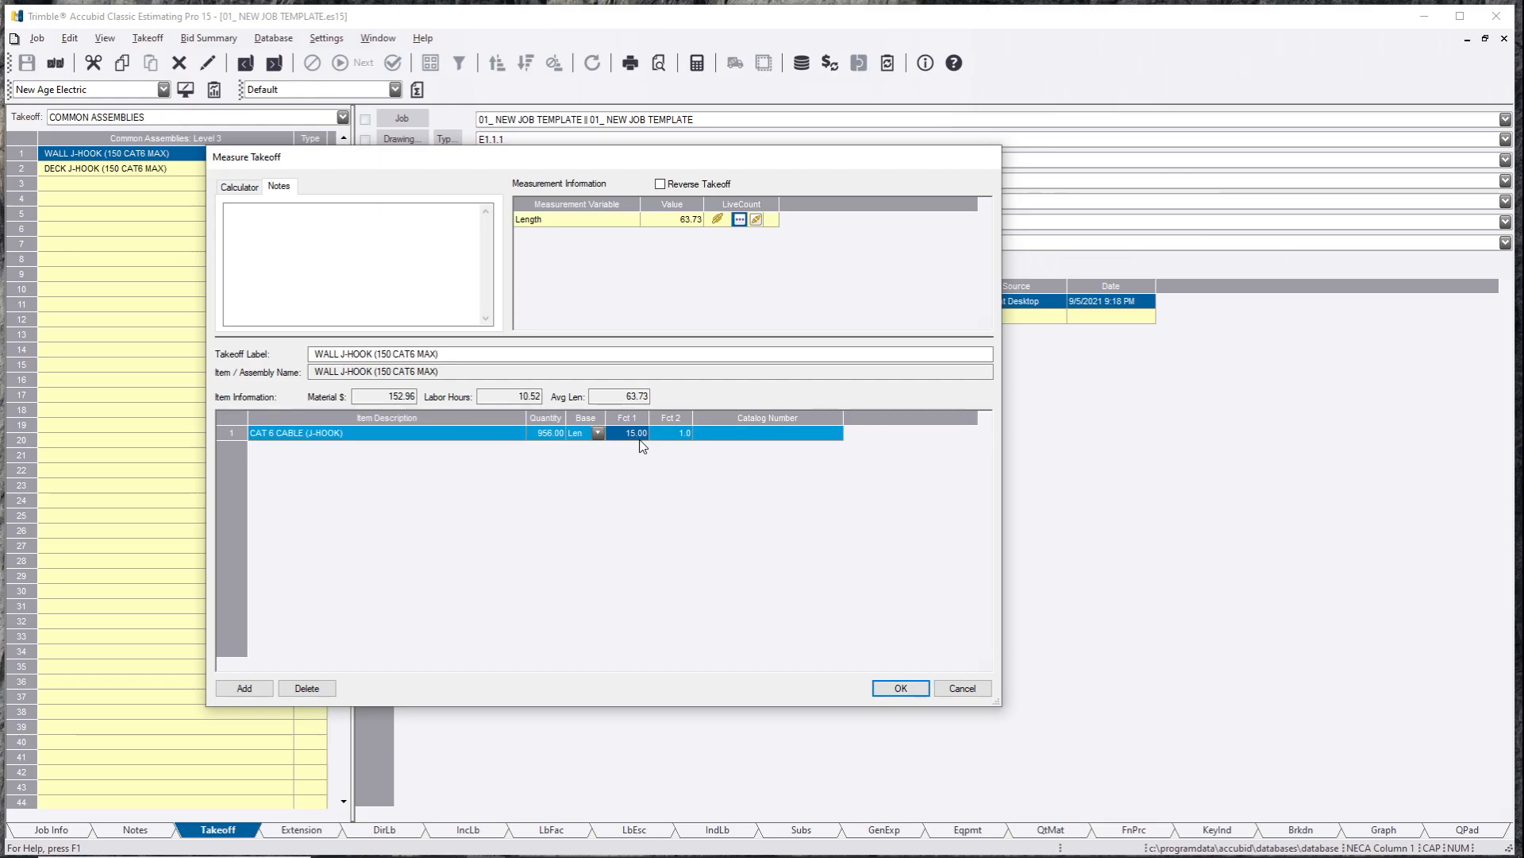
type("60")
key("Return")
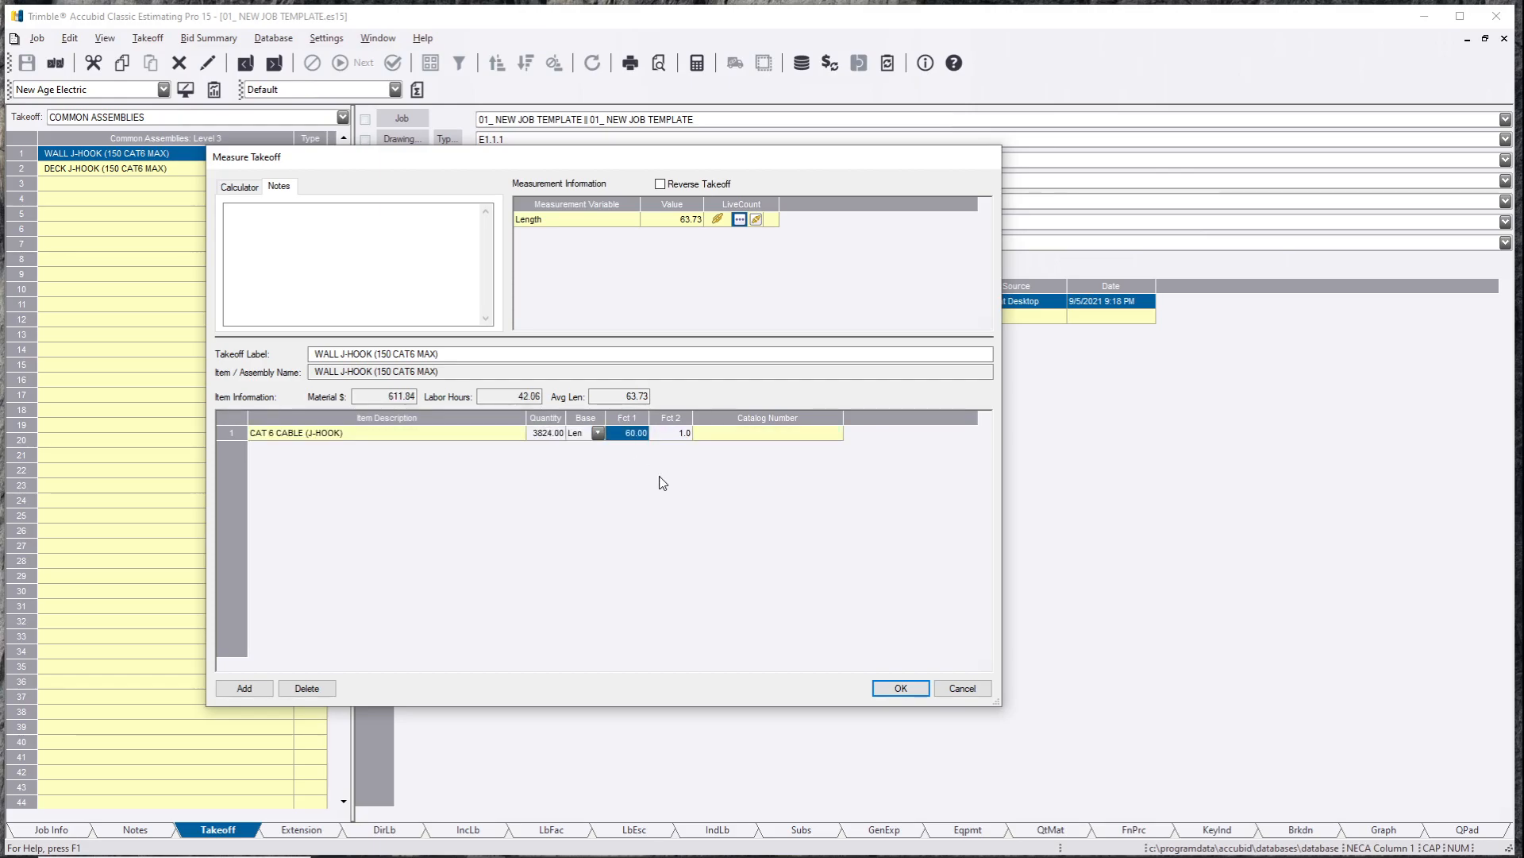
left_click(900, 688)
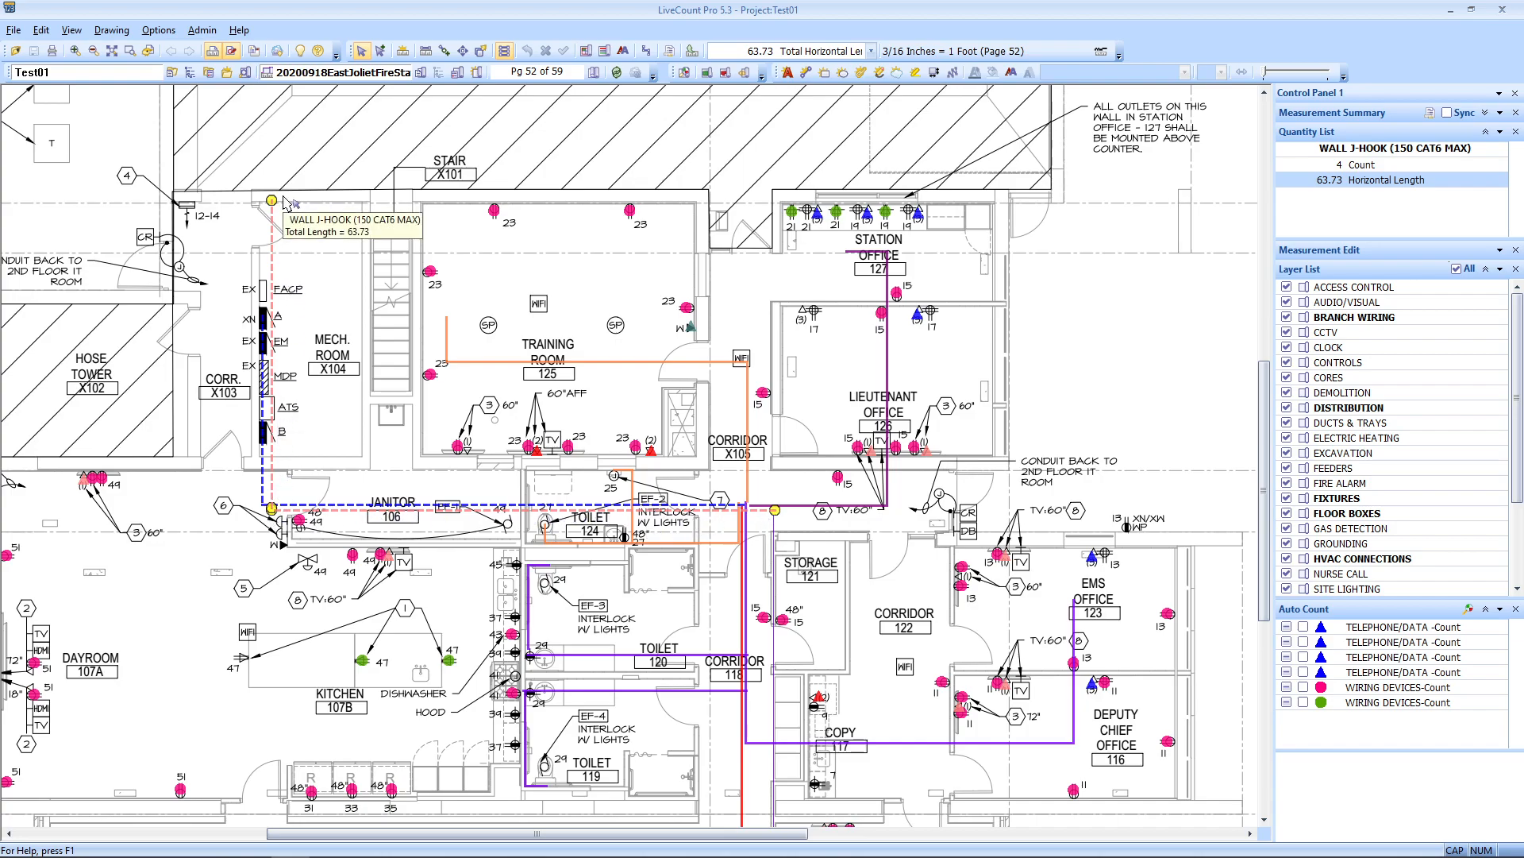
scroll(860, 477, "down", 2)
scroll(874, 524, "up", 2)
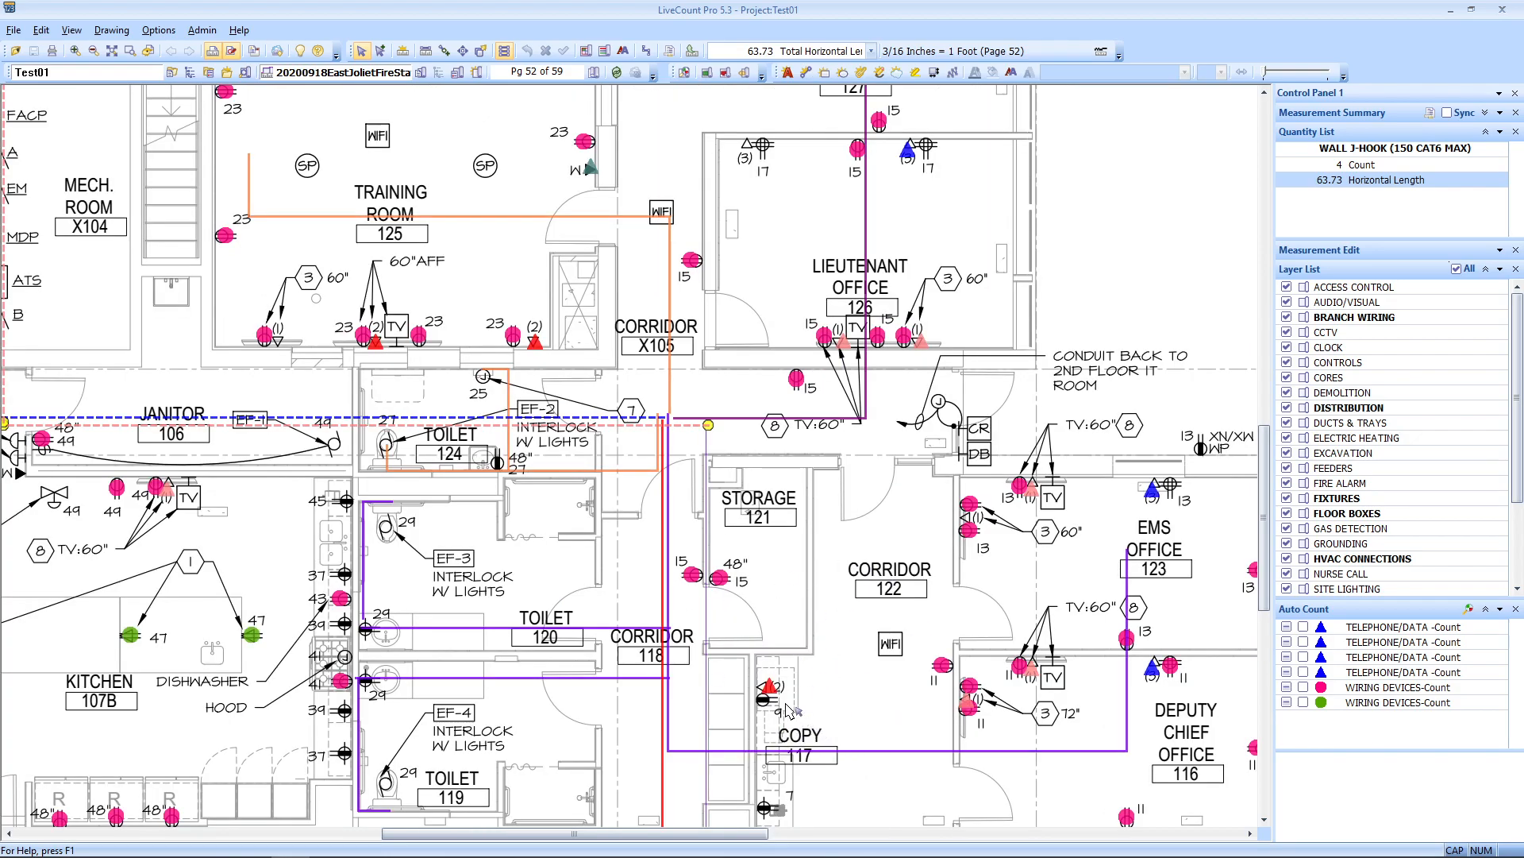
scroll(786, 705, "down", 3)
left_click_drag(788, 705, 645, 575)
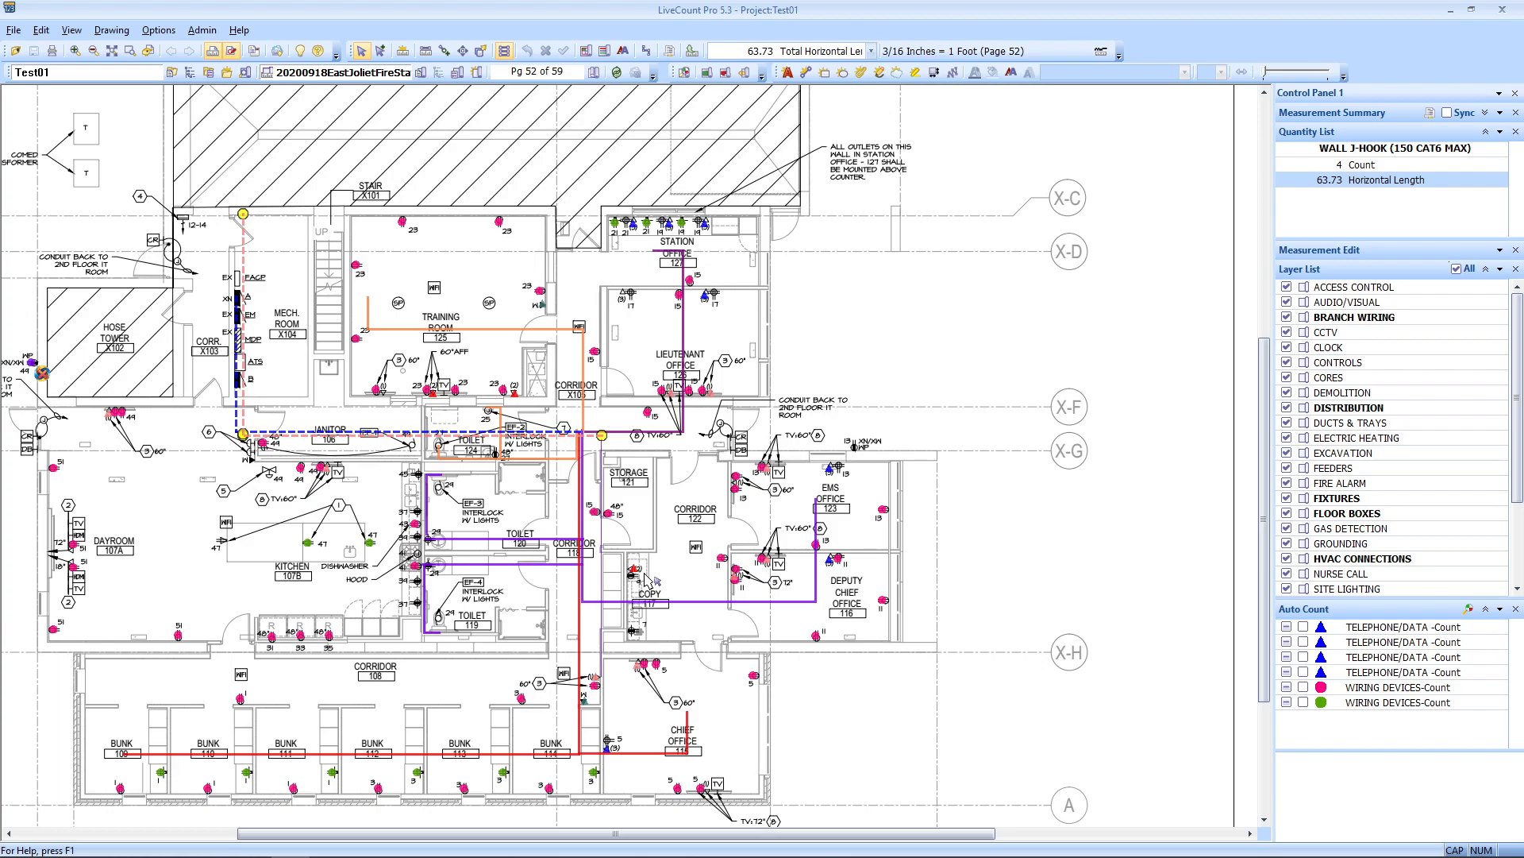
mouse_move(349, 855)
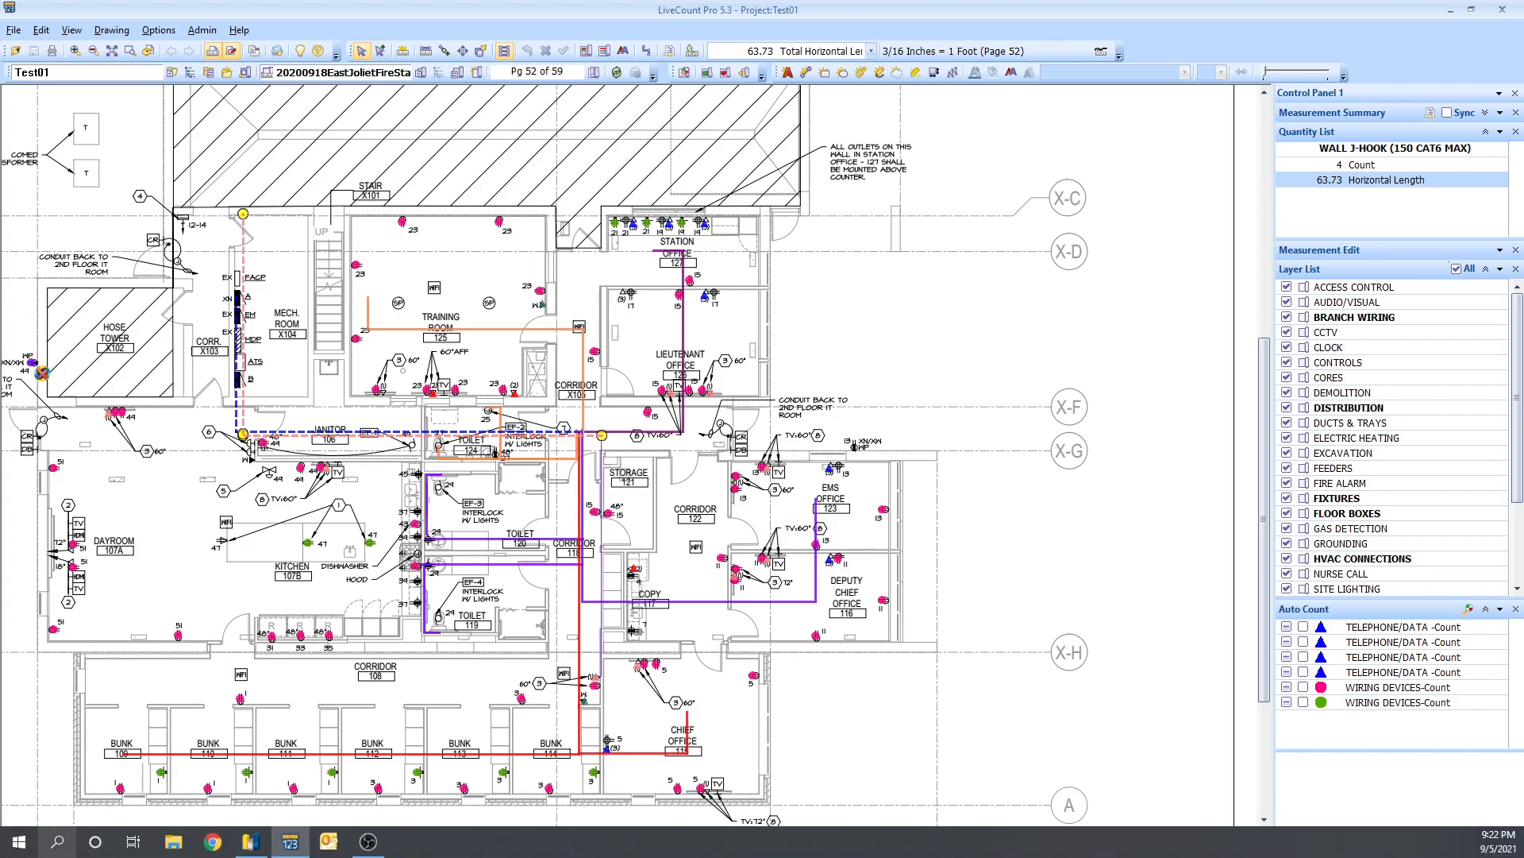